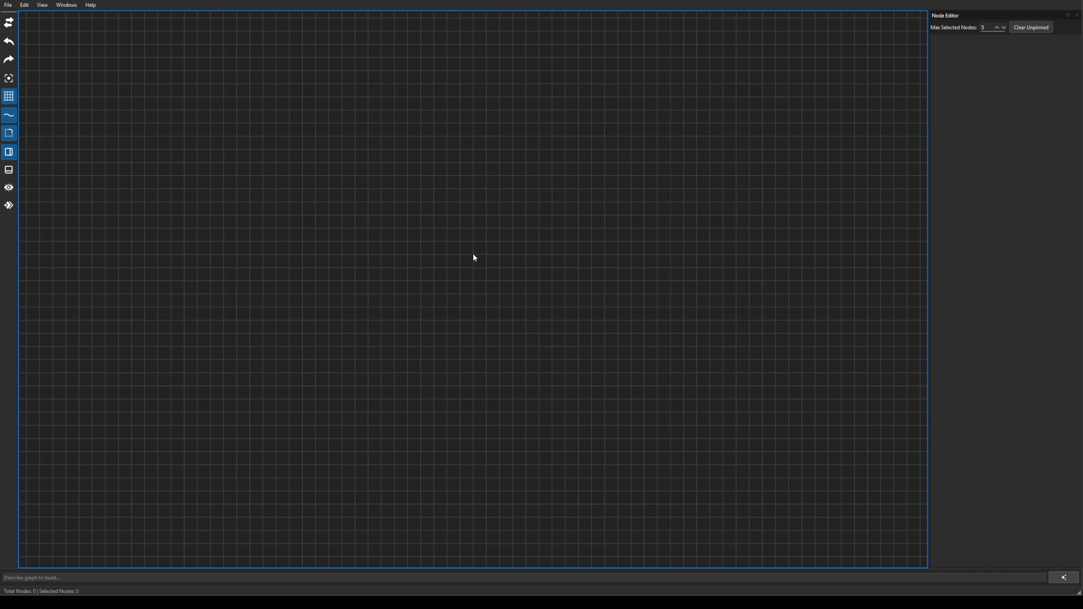
# Show the Visualizer and dock it as a tall pane beside the node graph
pyautogui.click(12, 191)
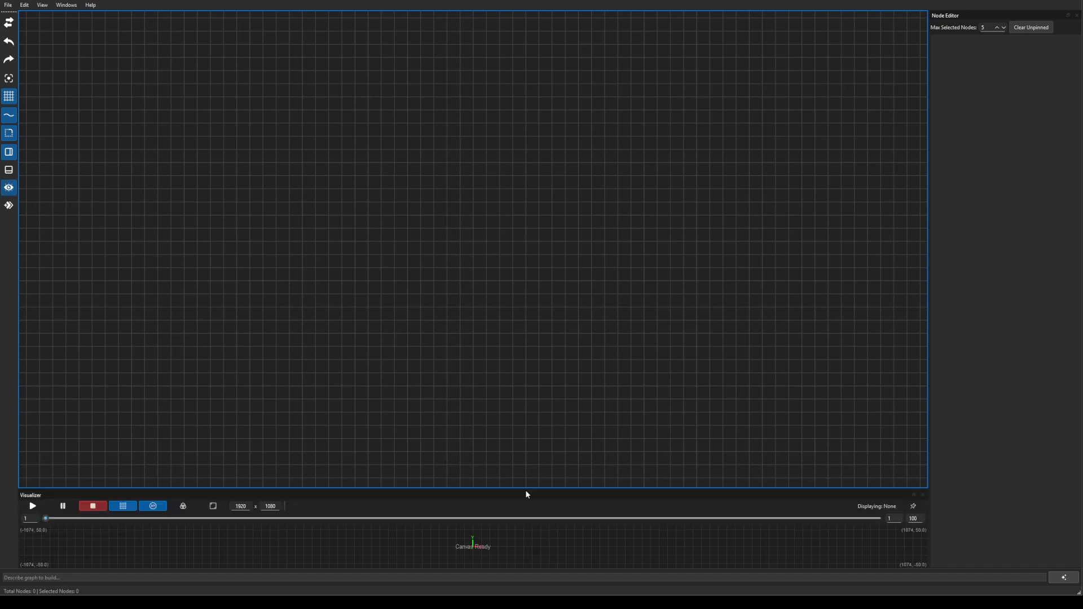
pyautogui.moveTo(525, 490); pyautogui.dragTo(42, 199)
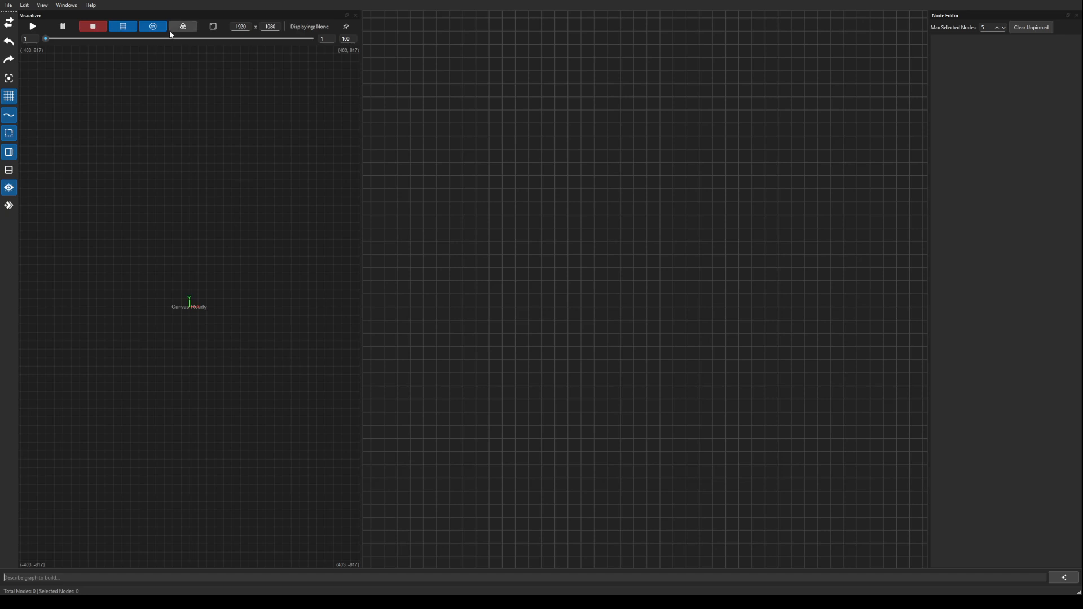
pyautogui.scroll(3, 247, 345)
pyautogui.moveTo(264, 313); pyautogui.dragTo(286, 288)
pyautogui.scroll(-1, 587, 249)
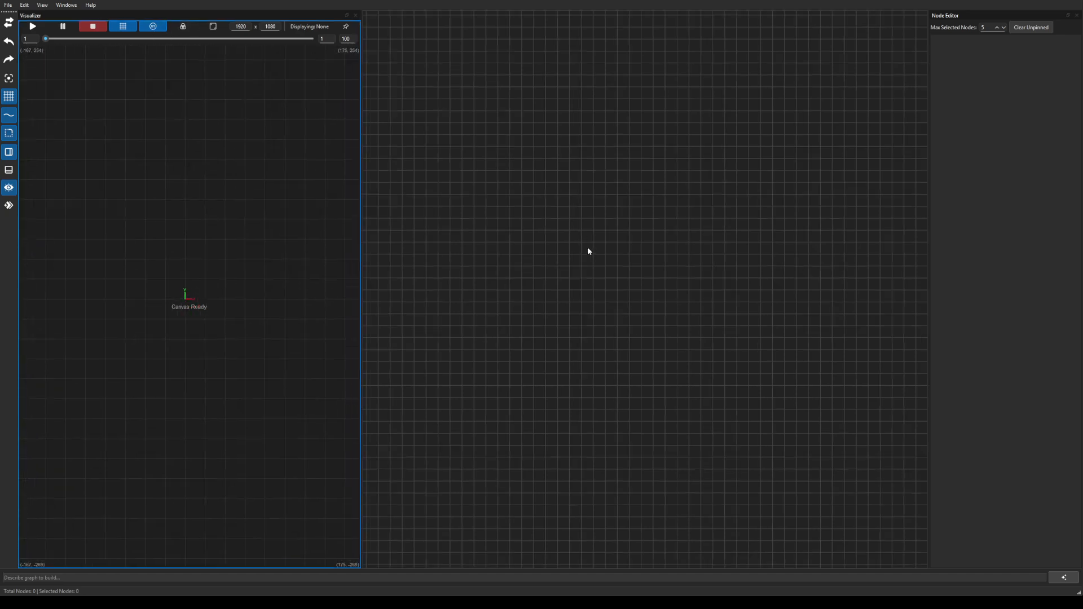
# Add a Circle node to the graph and position it with free space on its output side
pyautogui.click(638, 192)
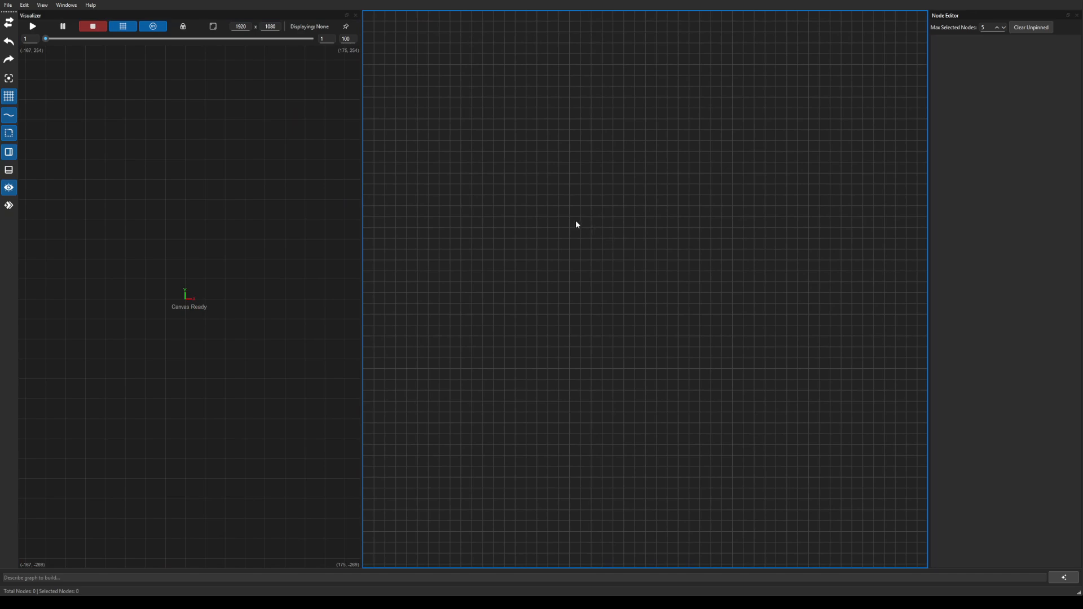
pyautogui.press('Tab')
pyautogui.write('circle')
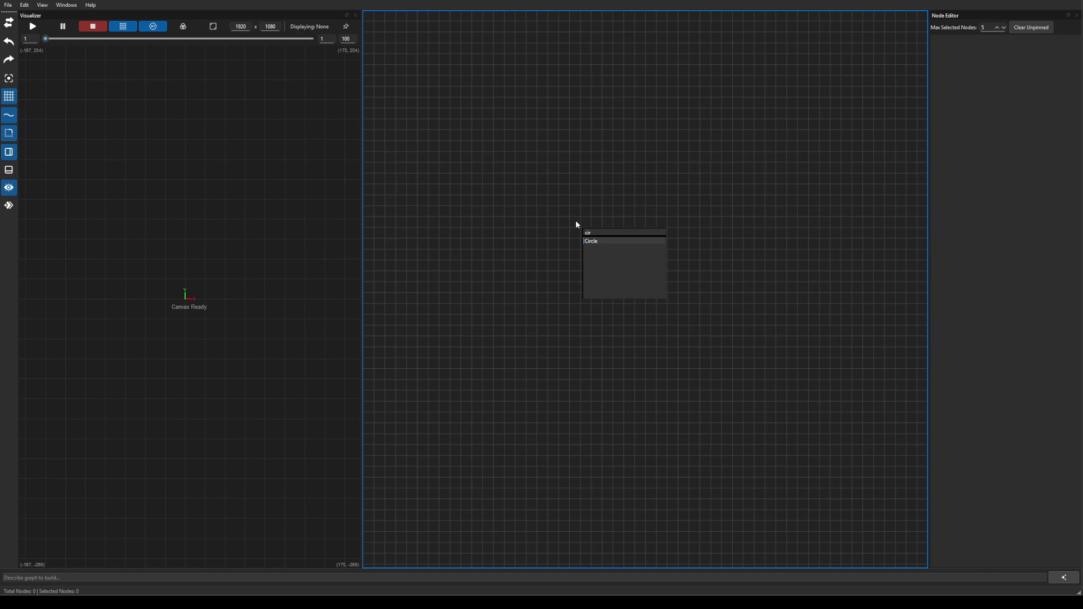
pyautogui.press('Return')
pyautogui.scroll(3, 584, 227)
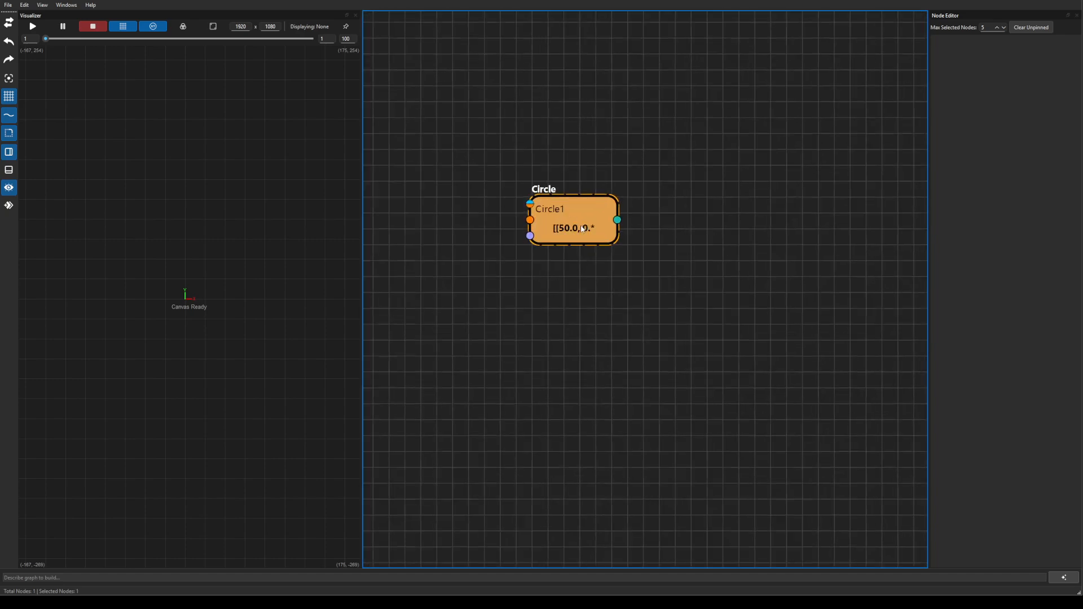
pyautogui.moveTo(567, 233); pyautogui.dragTo(524, 244)
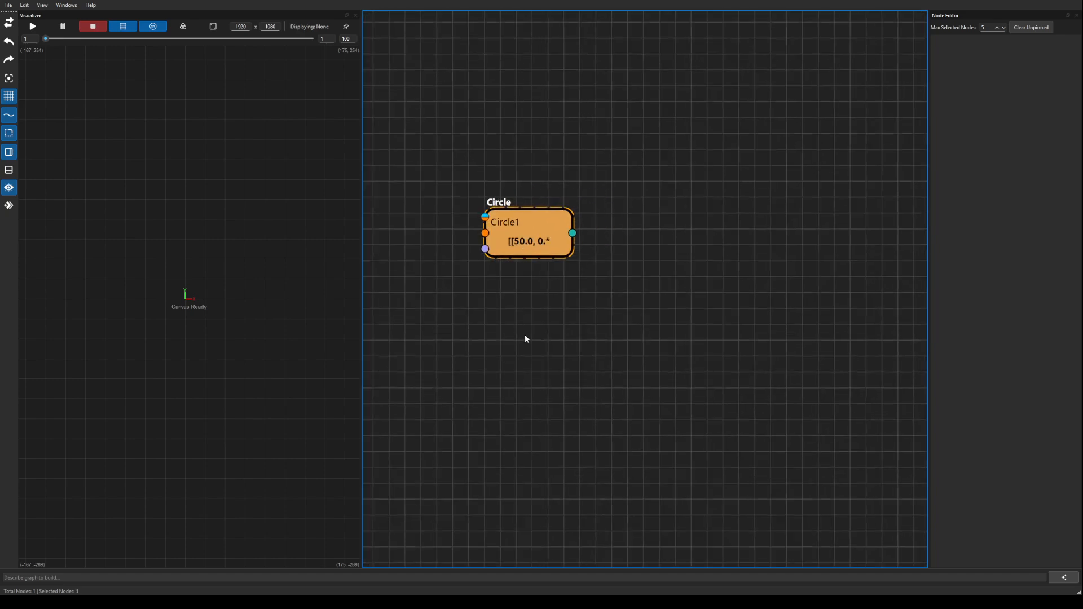
# Add a DrawPolygons node and place it on the output side of the Circle node
pyautogui.doubleClick(630, 311)
pyautogui.write('dr')
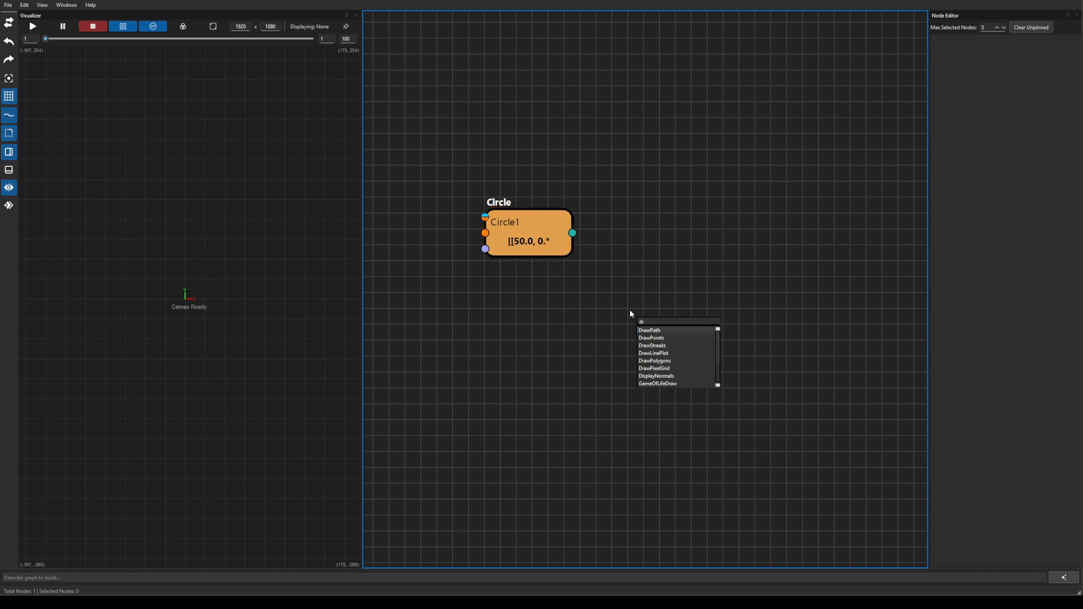
pyautogui.press('Down')
pyautogui.press('Down')
pyautogui.press('Down')
pyautogui.press('Down')
pyautogui.press('Return')
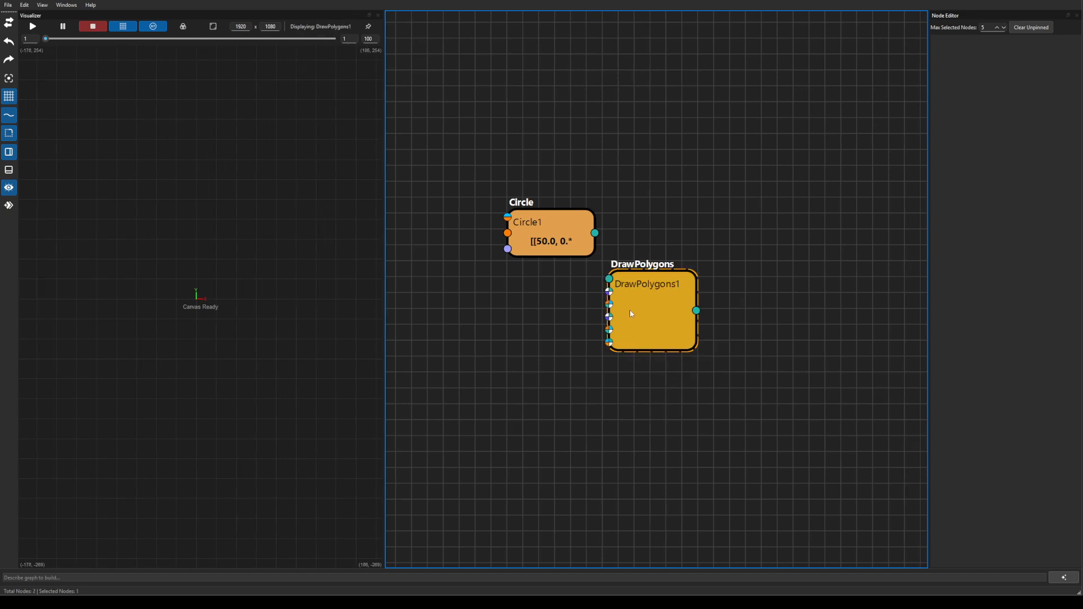
pyautogui.moveTo(638, 294); pyautogui.dragTo(743, 243)
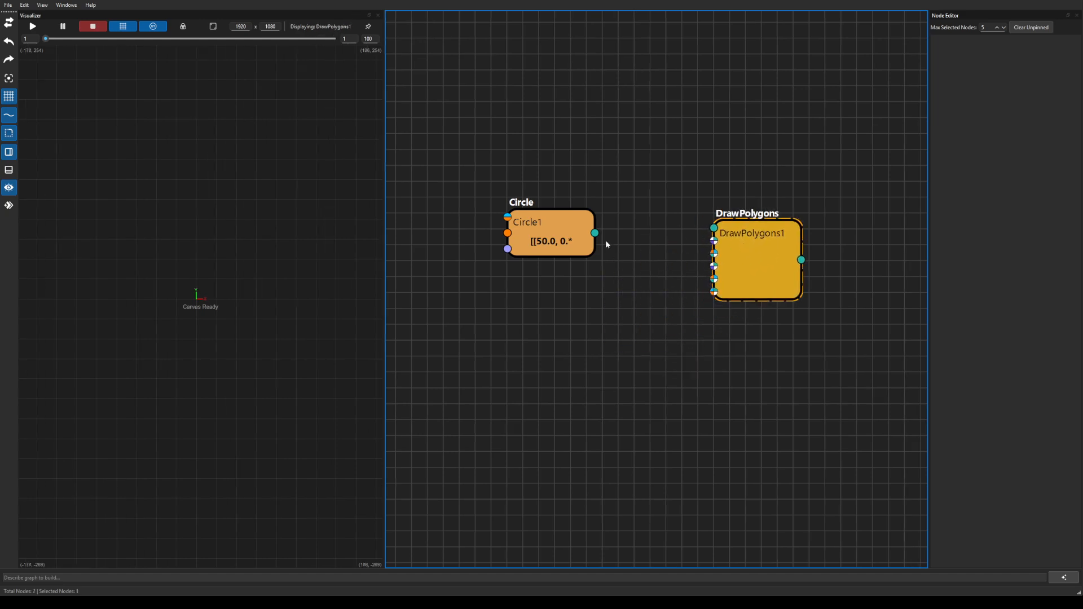
# Connect the Circle output to the first input of DrawPolygons and pin DrawPolygons in the Visualizer
pyautogui.moveTo(594, 233); pyautogui.dragTo(714, 228)
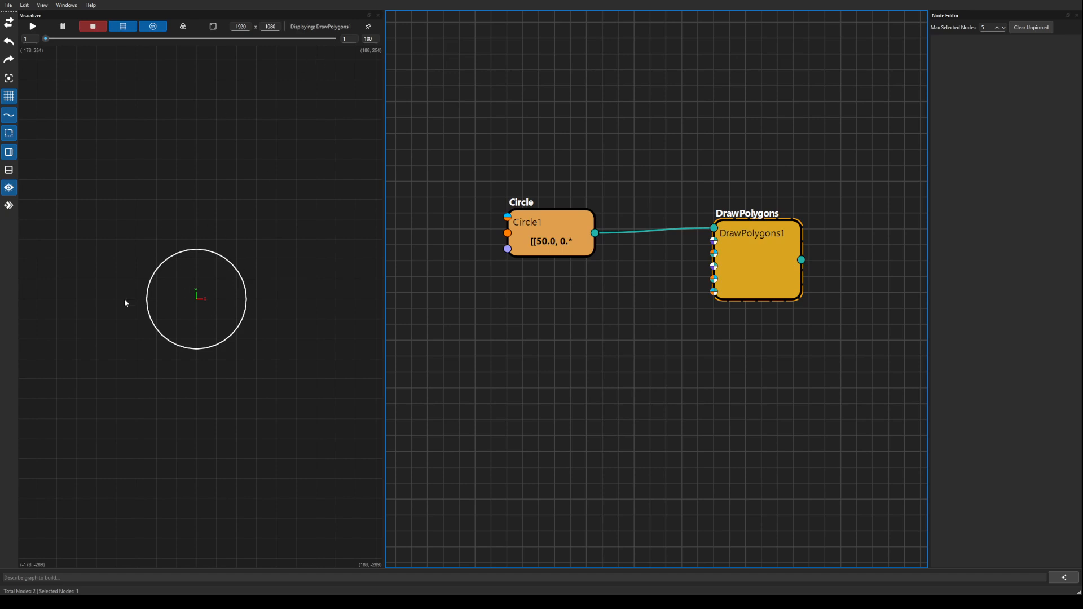
pyautogui.click(522, 365)
pyautogui.click(773, 263)
pyautogui.click(368, 27)
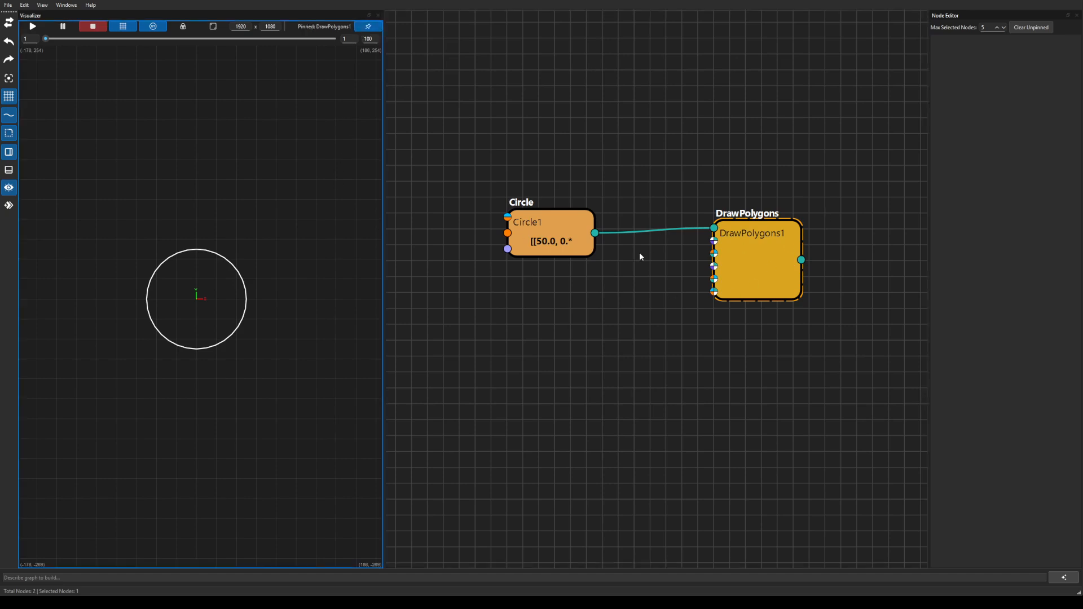
# Move the Circle and DrawPolygons nodes higher in the graph to free space beneath them
pyautogui.click(609, 370)
pyautogui.moveTo(532, 214); pyautogui.dragTo(501, 168)
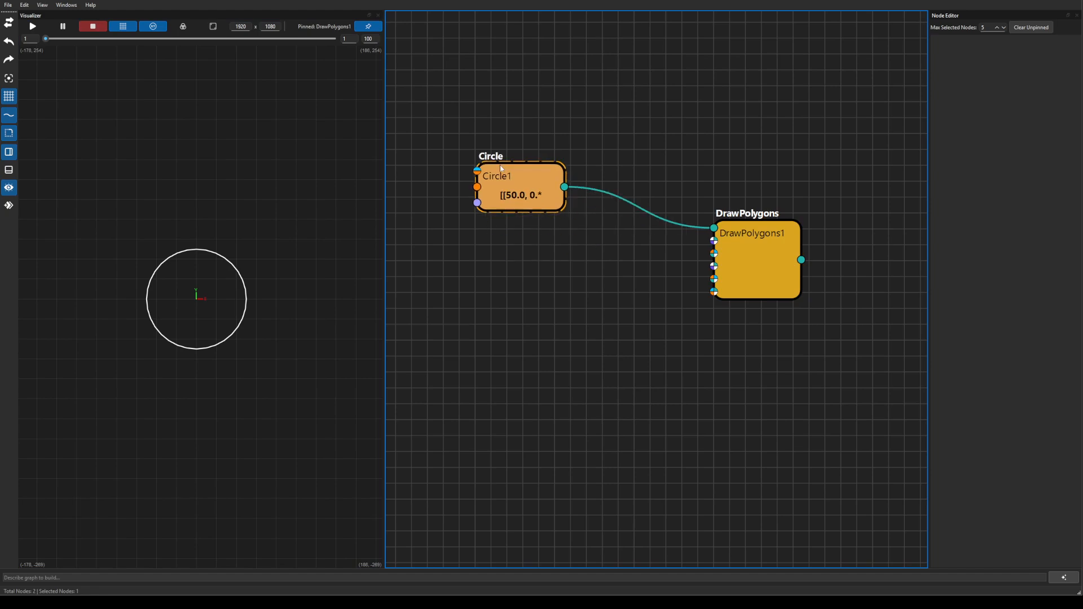
pyautogui.moveTo(745, 279); pyautogui.dragTo(743, 253)
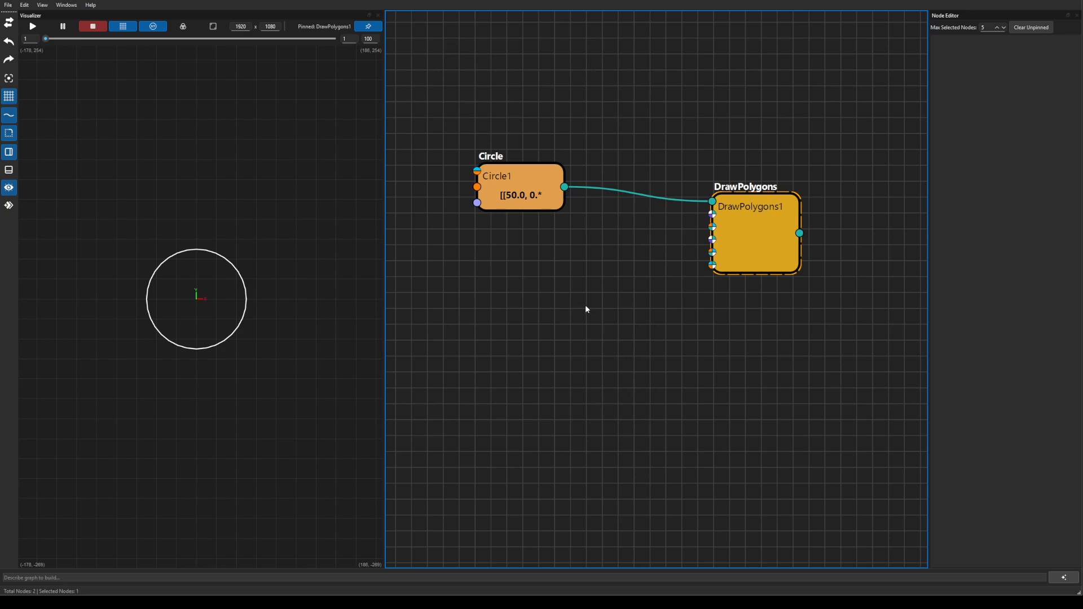
# Add a Rectangle node below the Circle node
pyautogui.rightClick(535, 320)
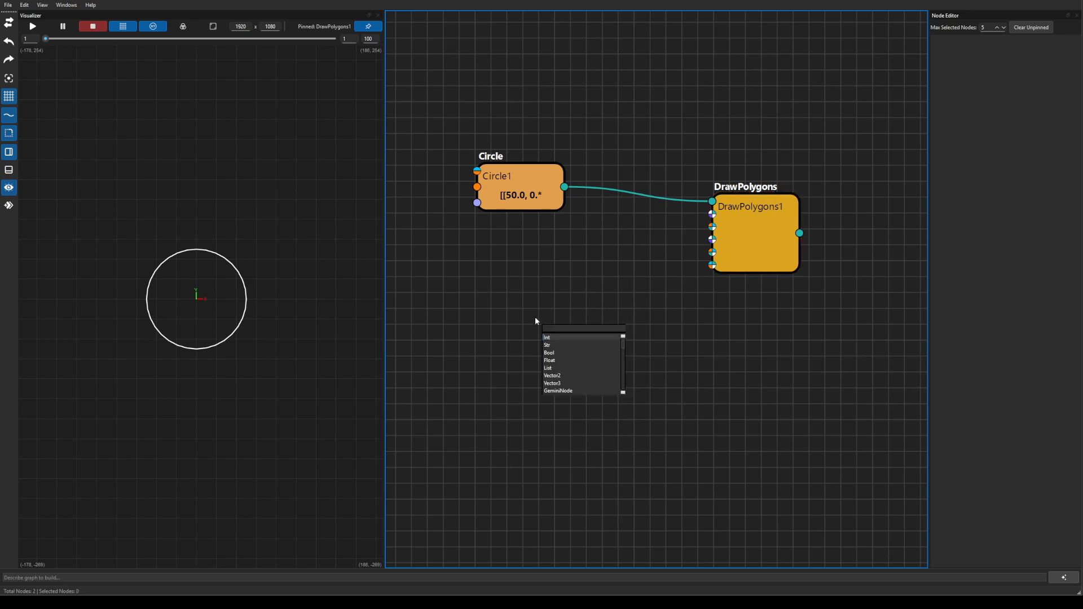
pyautogui.write('dre')
pyautogui.press('BackSpace')
pyautogui.press('BackSpace')
pyautogui.press('BackSpace')
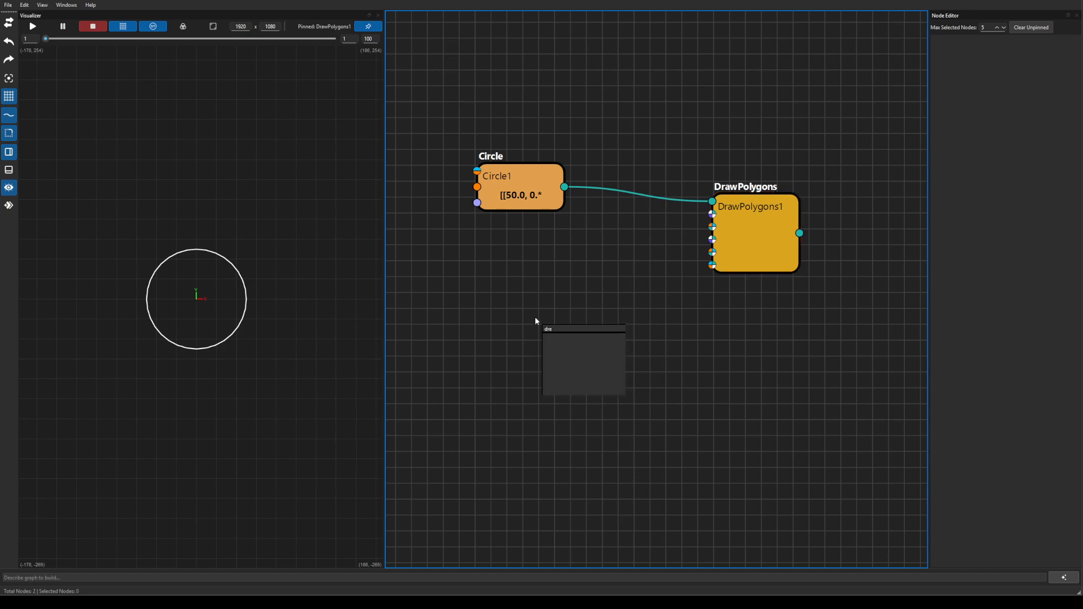
pyautogui.write('re')
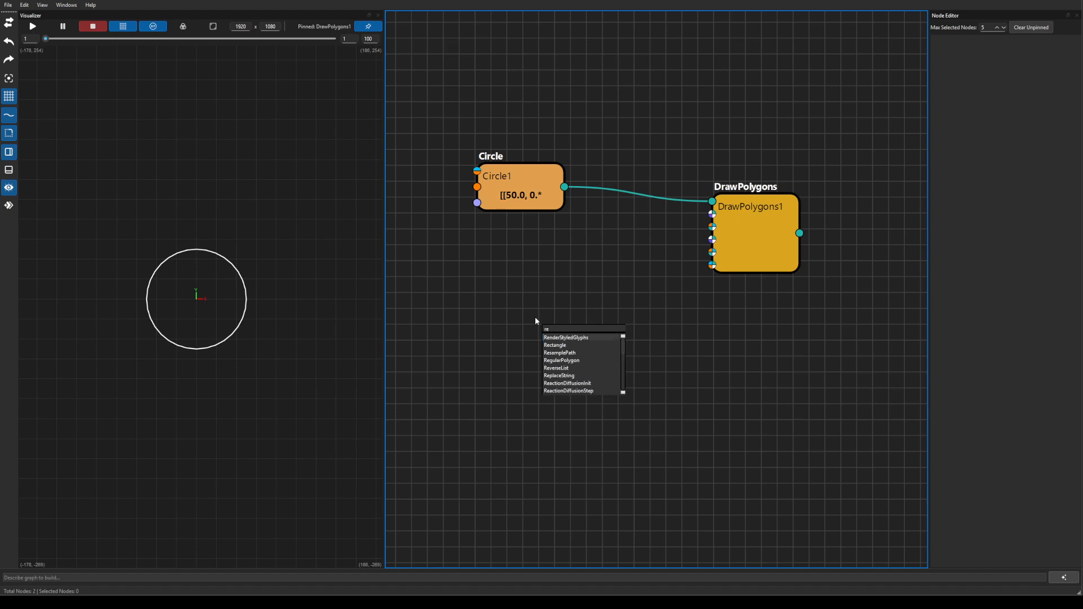
pyautogui.press('Down')
pyautogui.press('Return')
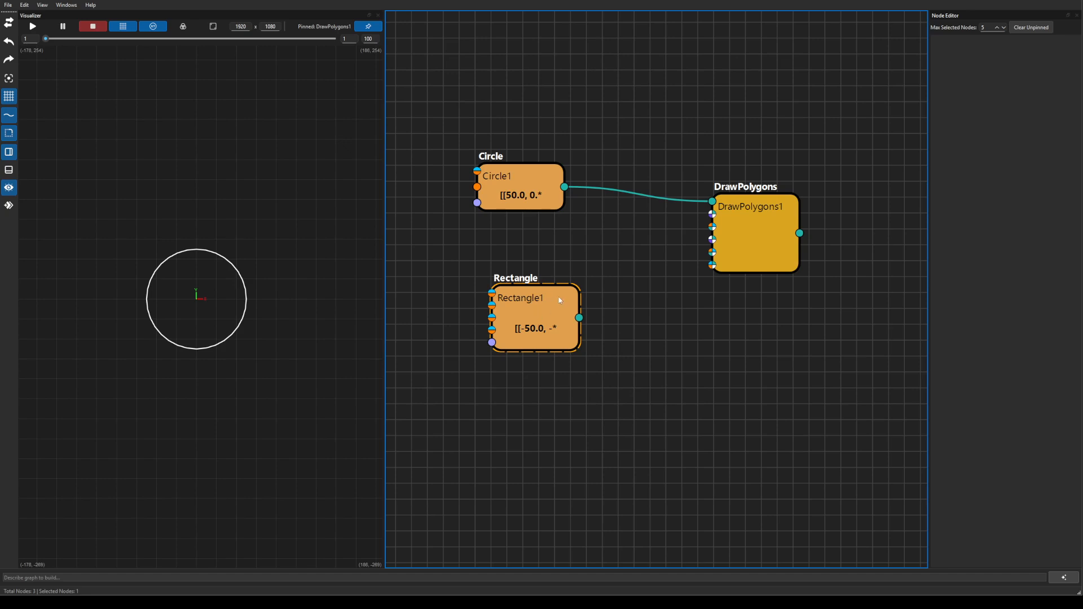
# Try the Rectangle as the first input of DrawPolygons, and reconnect the Circle to that input
pyautogui.moveTo(579, 318); pyautogui.dragTo(713, 201)
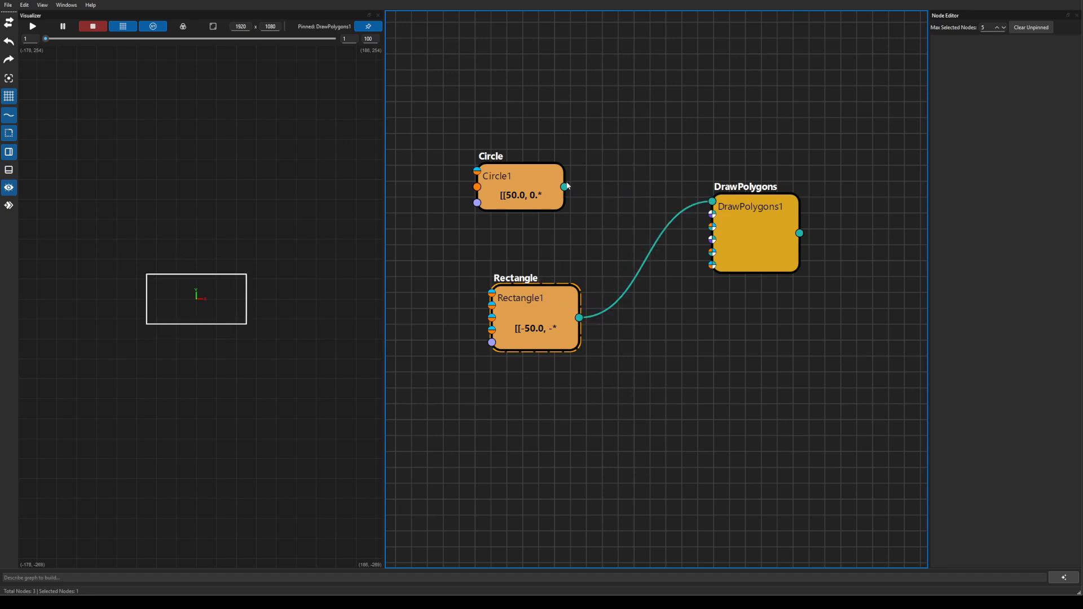
pyautogui.moveTo(565, 187); pyautogui.dragTo(670, 228)
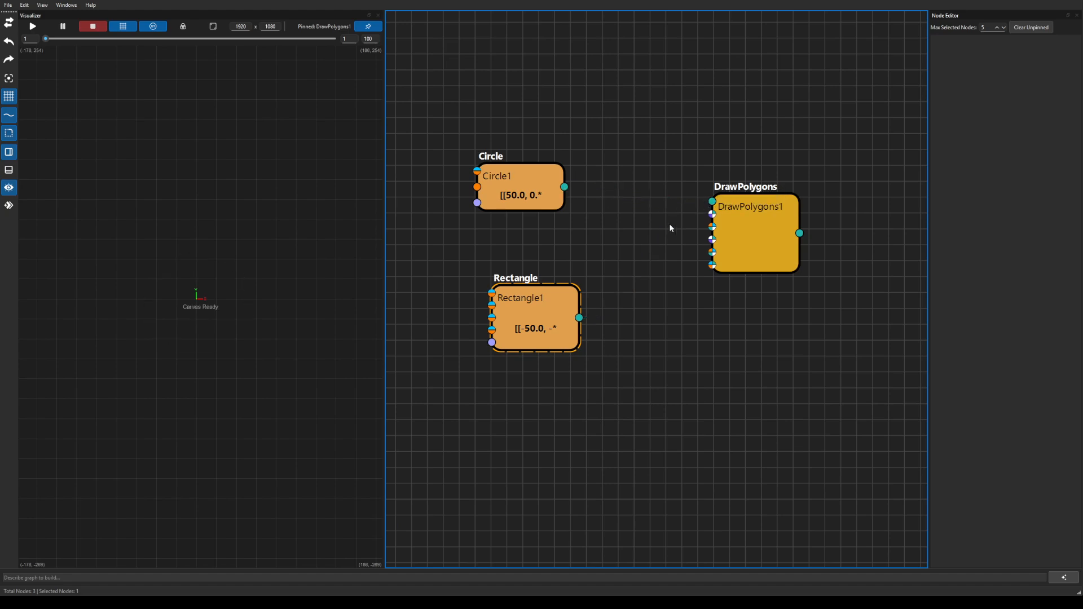
pyautogui.moveTo(564, 186); pyautogui.dragTo(713, 201)
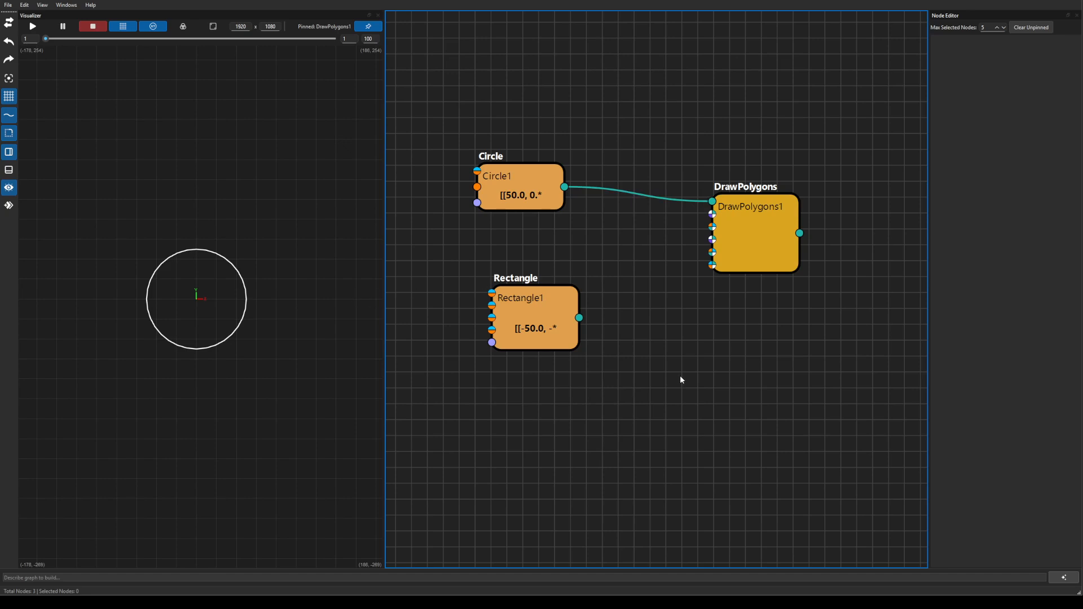
# Add a CombineDrawLayers node and place it on the output side of the DrawPolygons node
pyautogui.moveTo(657, 372); pyautogui.dragTo(576, 381)
pyautogui.scroll(-2, 600, 372)
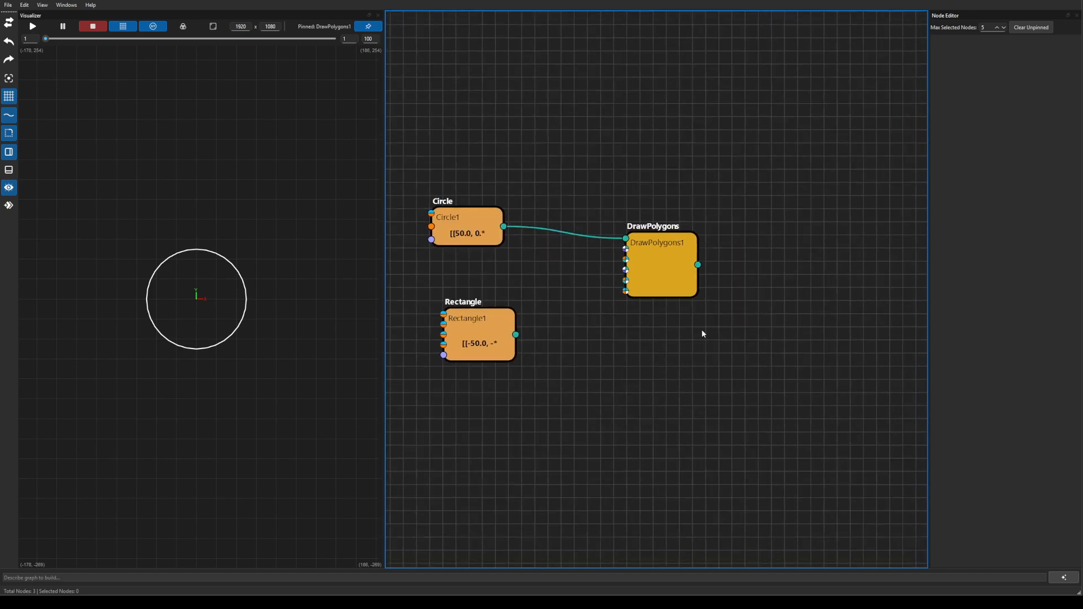
pyautogui.rightClick(683, 363)
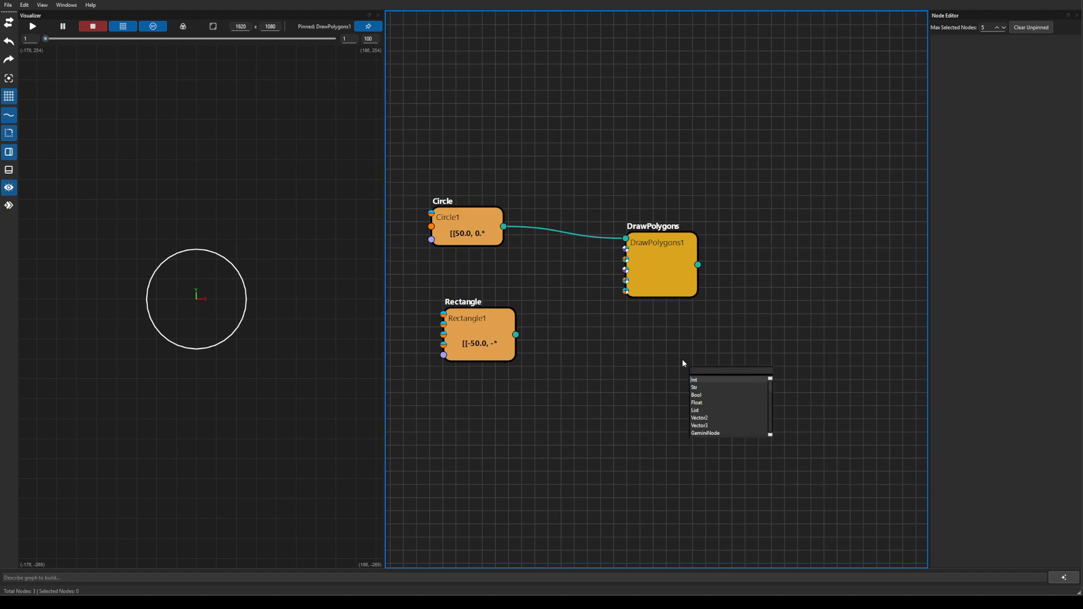
pyautogui.write('d')
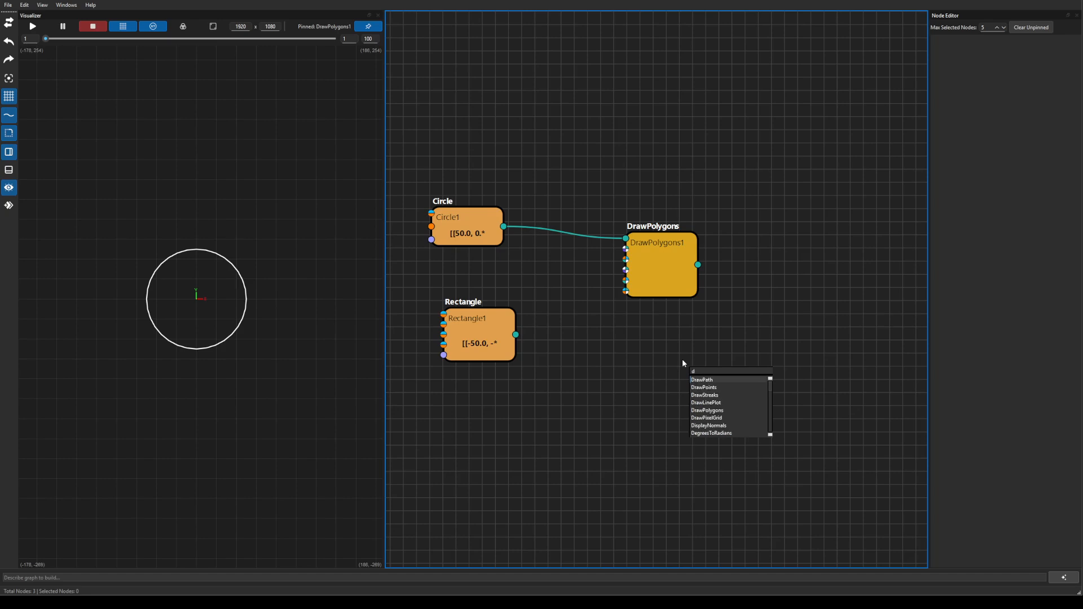
pyautogui.write('rwa')
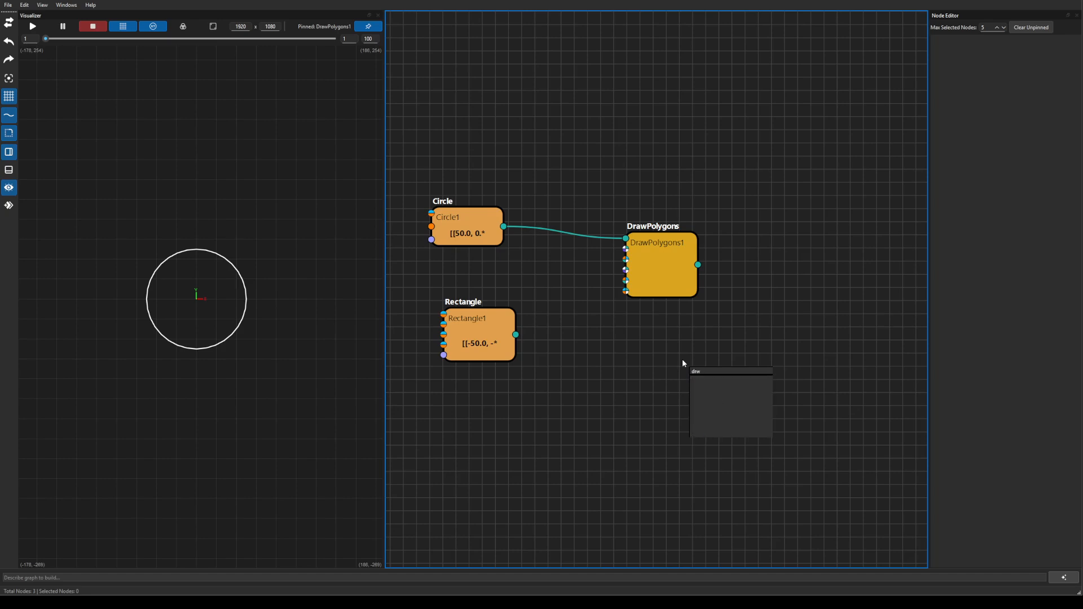
pyautogui.press('BackSpace')
pyautogui.press('BackSpace')
pyautogui.press('BackSpace')
pyautogui.write('ra')
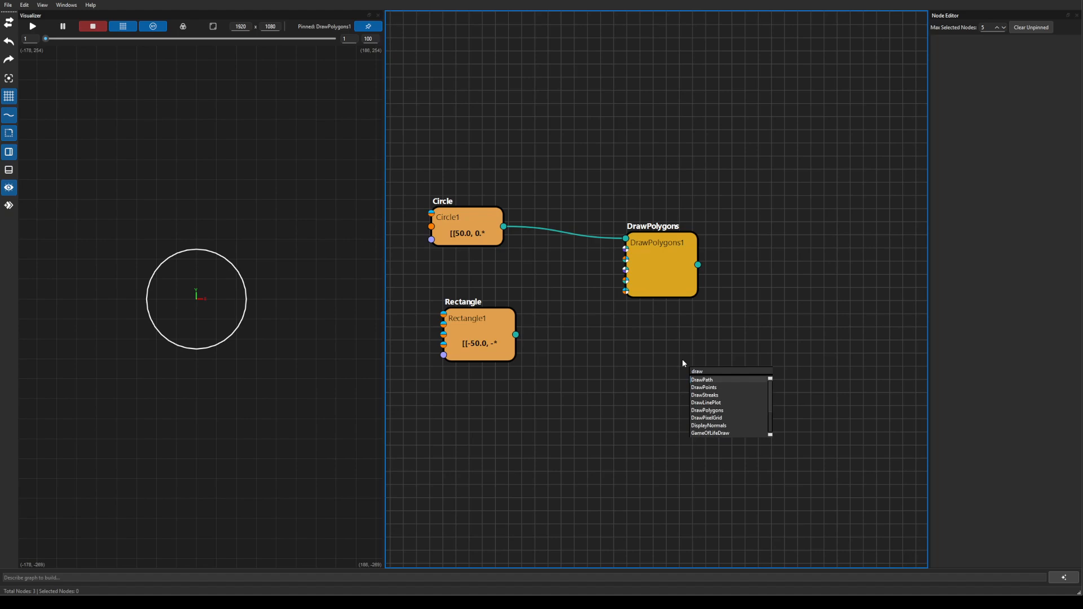
pyautogui.press('Down')
pyautogui.press('Down')
pyautogui.press('Down')
pyautogui.press('Down')
pyautogui.press('Down')
pyautogui.press('Down')
pyautogui.press('Down')
pyautogui.press('Down')
pyautogui.press('Down')
pyautogui.press('Down')
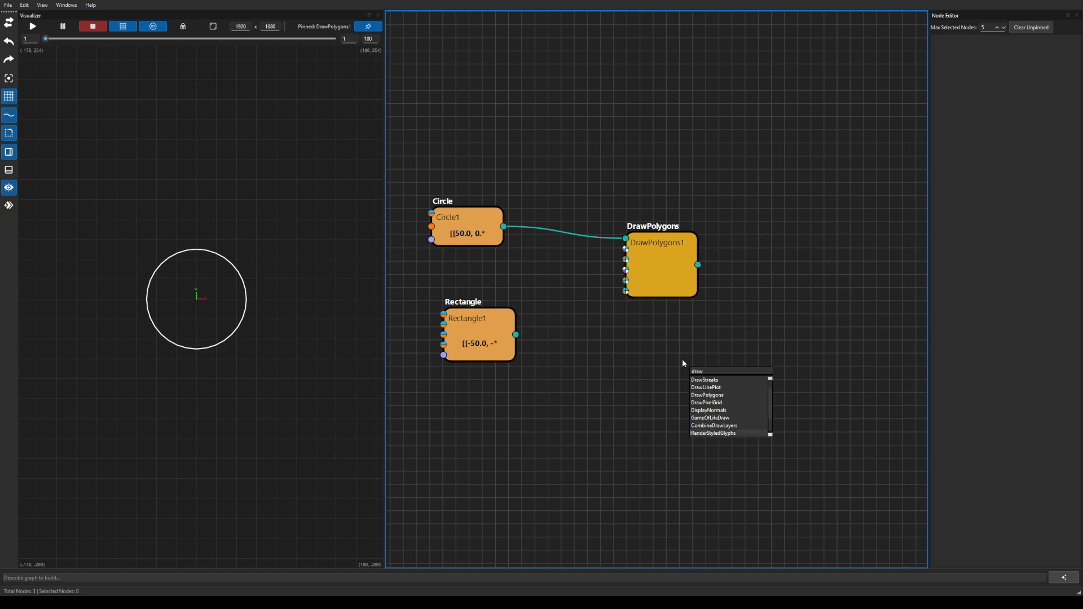
pyautogui.press('Return')
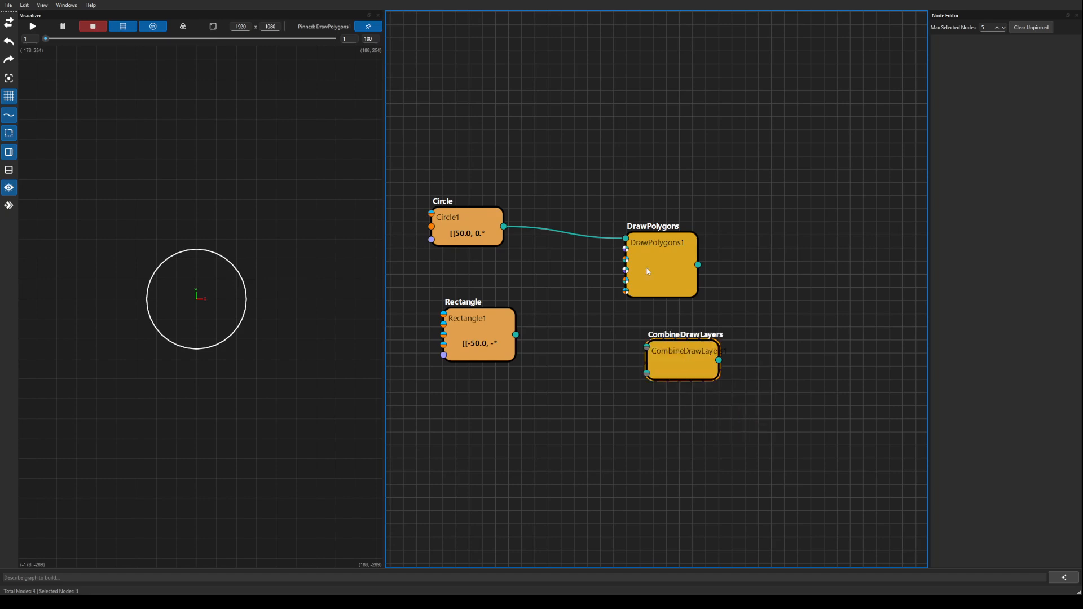
pyautogui.moveTo(686, 350); pyautogui.dragTo(785, 277)
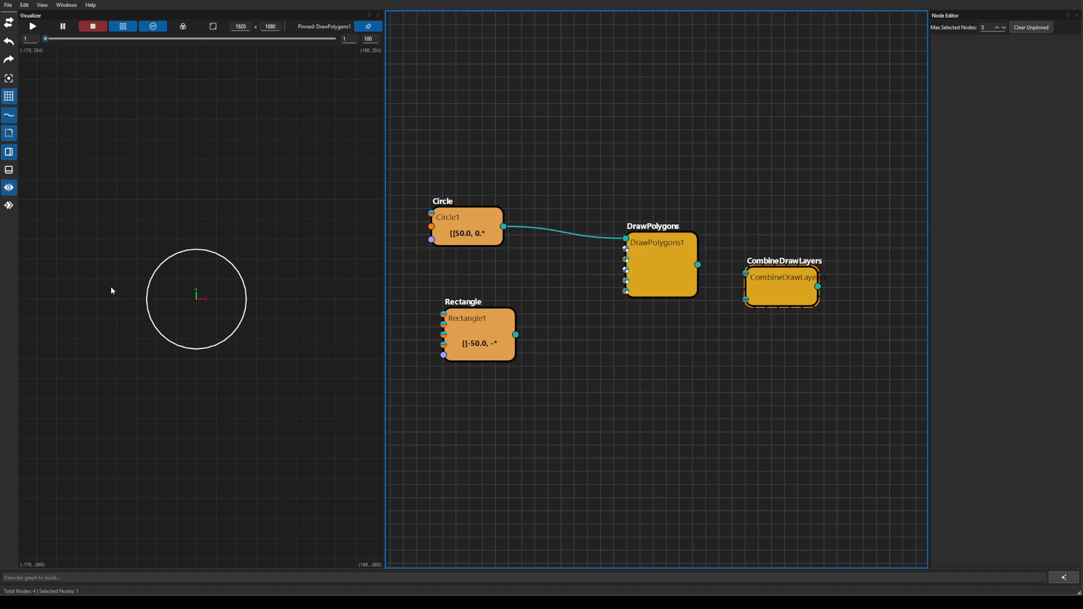
# Duplicate the DrawPolygons node, place the copy below the original, and connect the Rectangle output to its first input
pyautogui.click(643, 272)
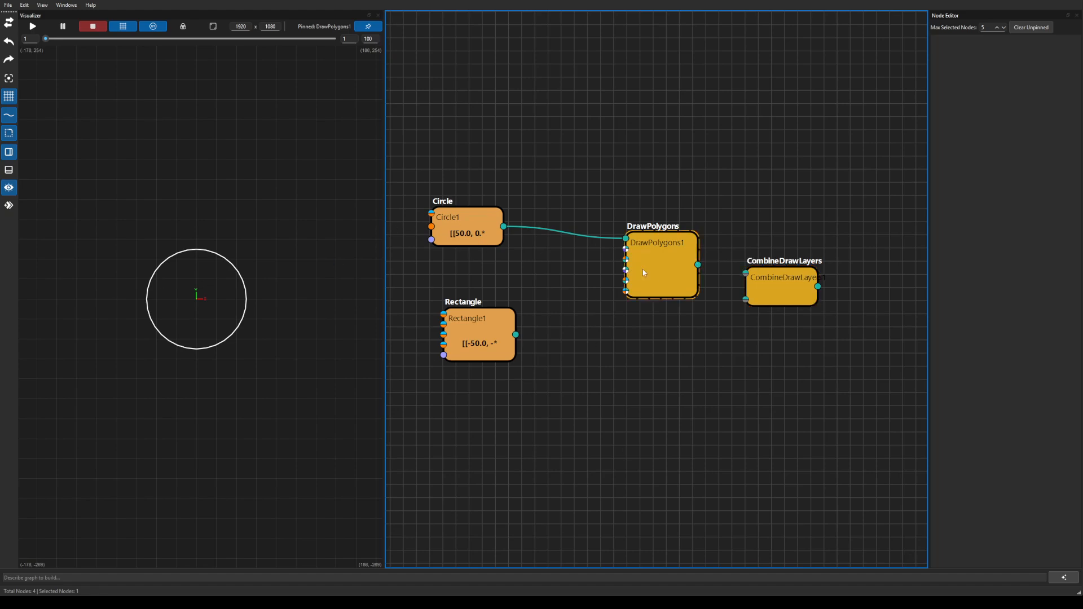
pyautogui.hotkey('ctrl', 'c')
pyautogui.hotkey('ctrl', 'v')
pyautogui.moveTo(697, 301); pyautogui.dragTo(656, 360)
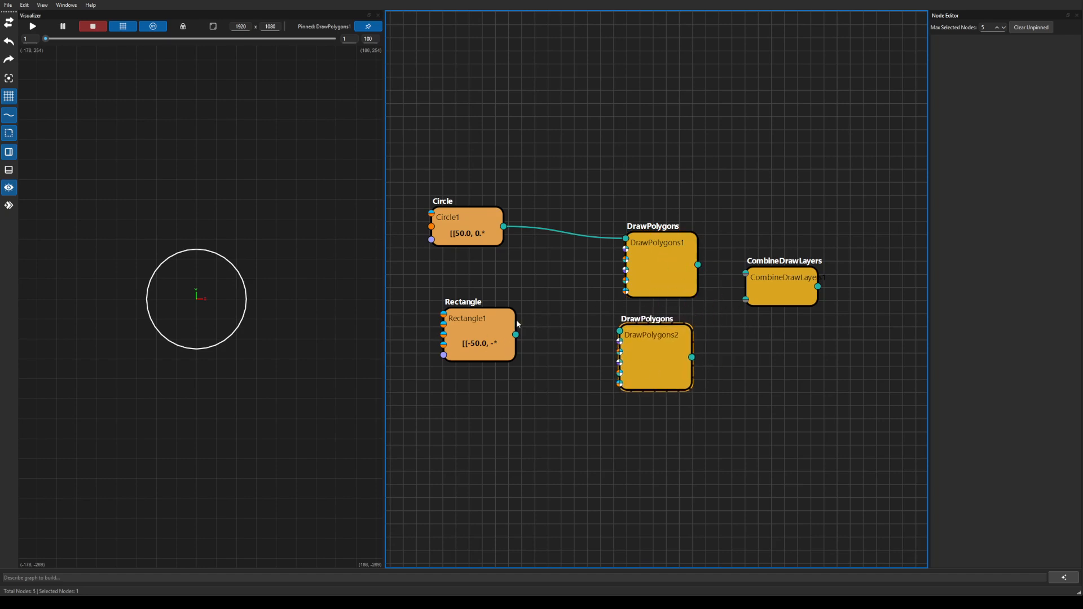
pyautogui.moveTo(515, 334); pyautogui.dragTo(619, 331)
# Connect both DrawPolygons outputs to CombineDrawLayers and pin CombineDrawLayers in the Visualizer
pyautogui.moveTo(698, 264); pyautogui.dragTo(746, 274)
pyautogui.moveTo(695, 357); pyautogui.dragTo(747, 303)
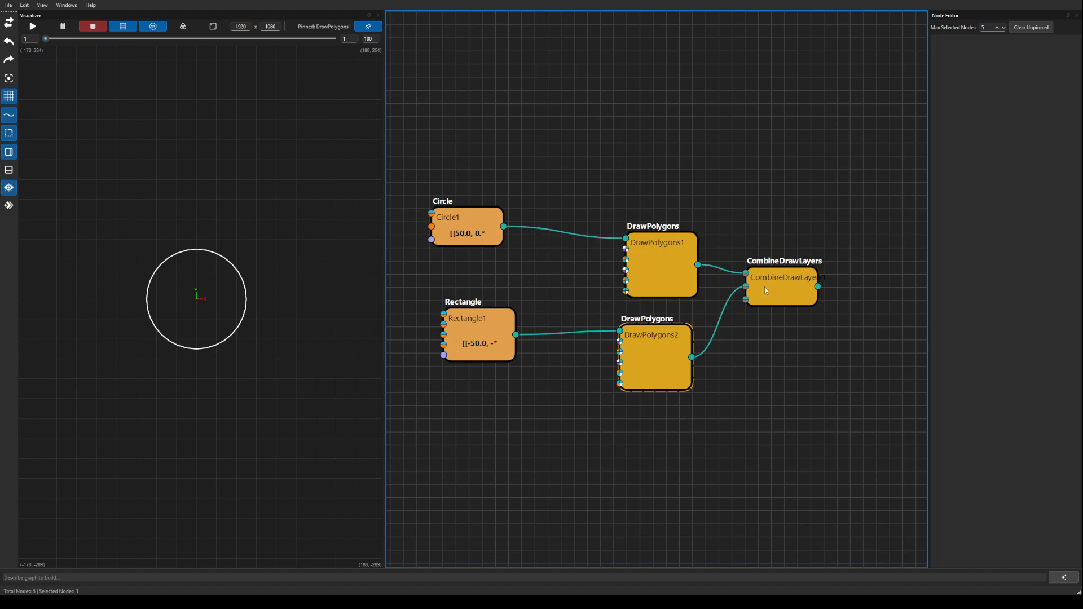
pyautogui.click(763, 288)
pyautogui.click(372, 27)
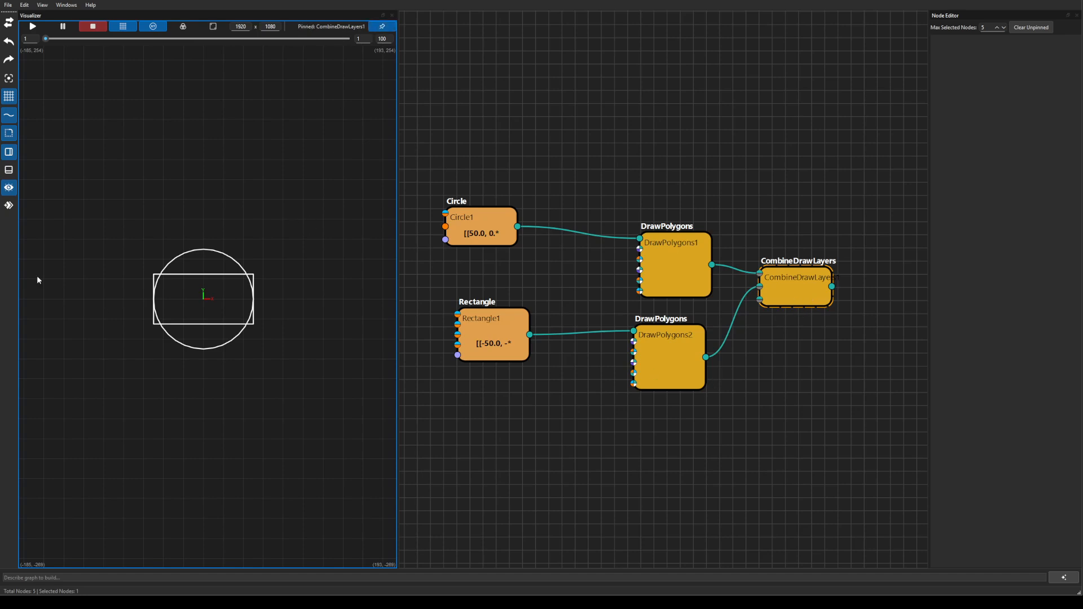
# Reposition the two DrawPolygons nodes so they line up vertically with more space between them
pyautogui.click(676, 248)
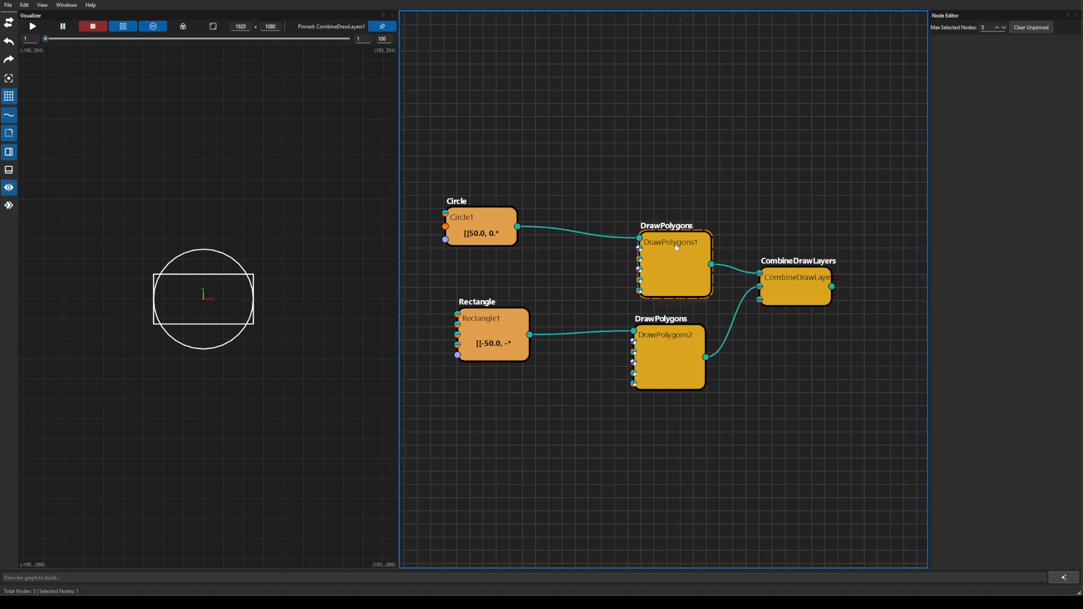
pyautogui.moveTo(677, 249); pyautogui.dragTo(668, 231)
pyautogui.moveTo(671, 357); pyautogui.dragTo(668, 358)
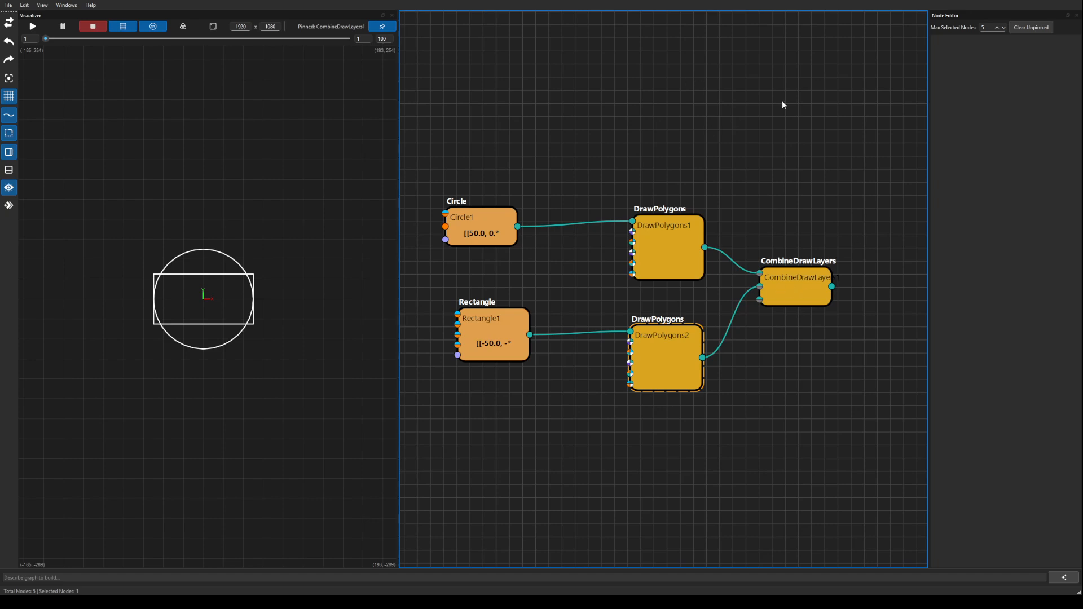
pyautogui.rightClick(747, 75)
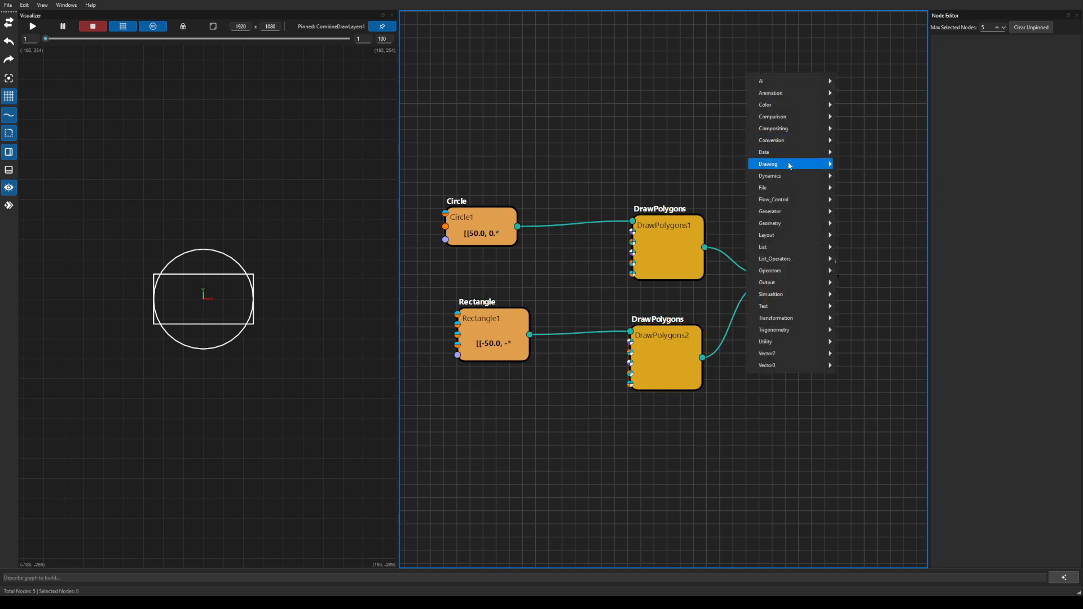
pyautogui.moveTo(789, 165)
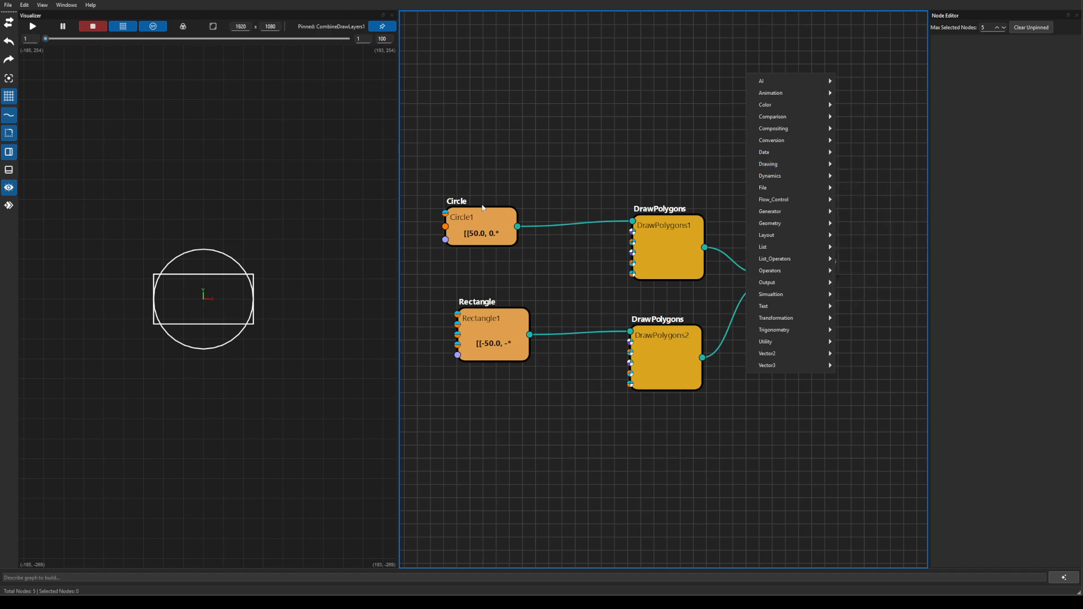
pyautogui.click(606, 128)
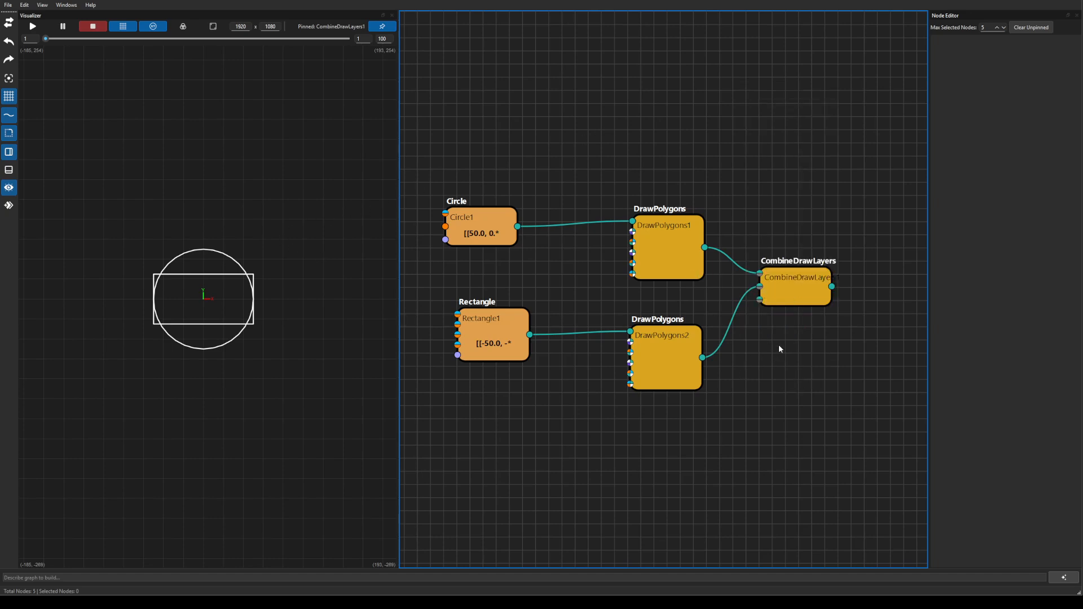
# Reposition the Rectangle and Circle nodes so they line up vertically with more space between them
pyautogui.scroll(2, 779, 346)
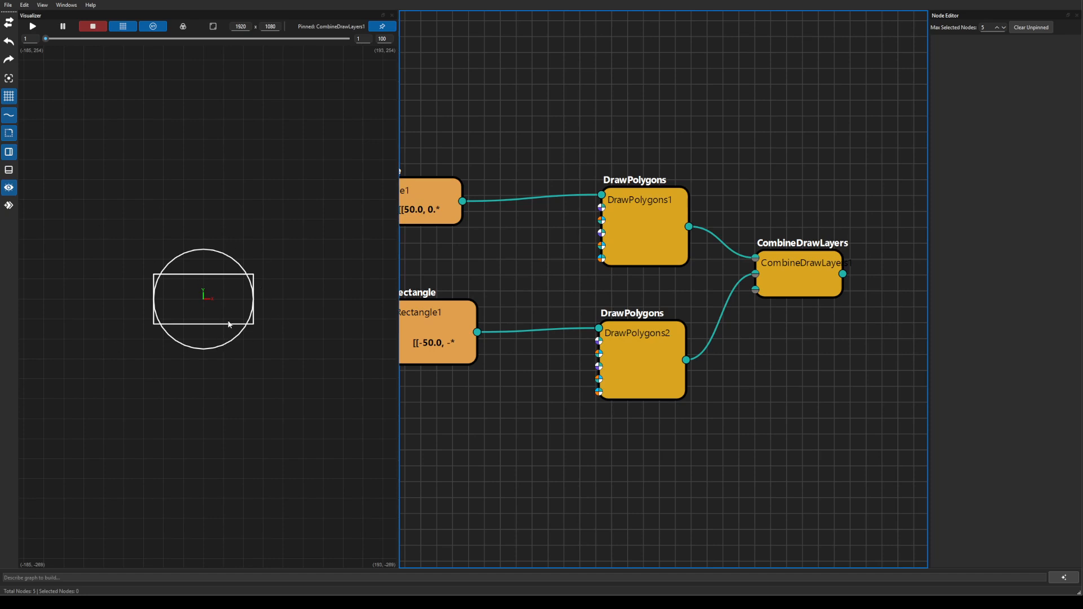
pyautogui.moveTo(672, 430); pyautogui.dragTo(691, 409)
pyautogui.scroll(-1, 727, 384)
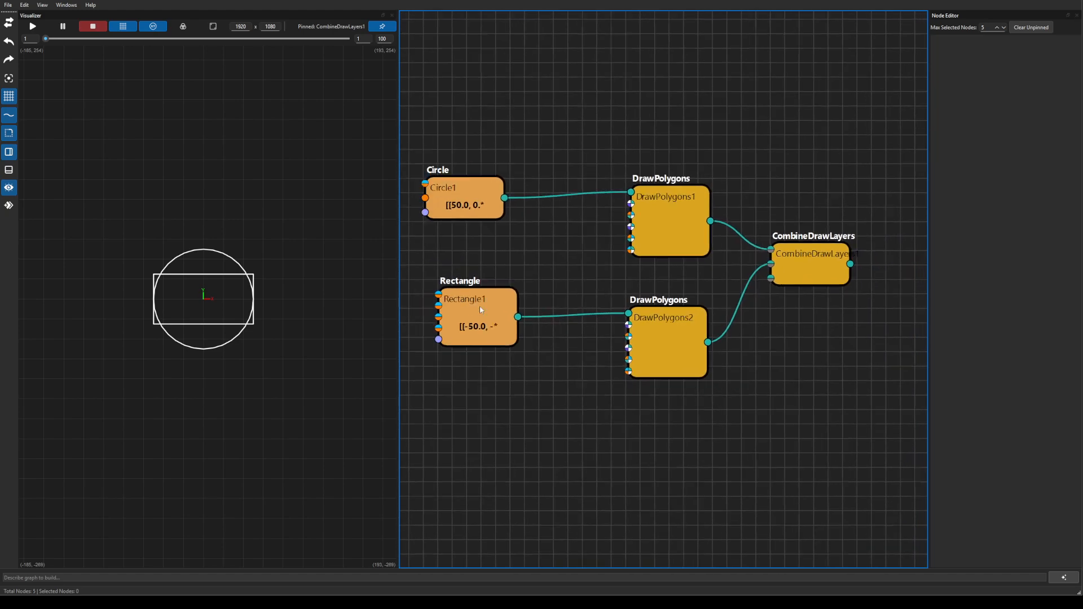
pyautogui.moveTo(481, 309); pyautogui.dragTo(466, 310)
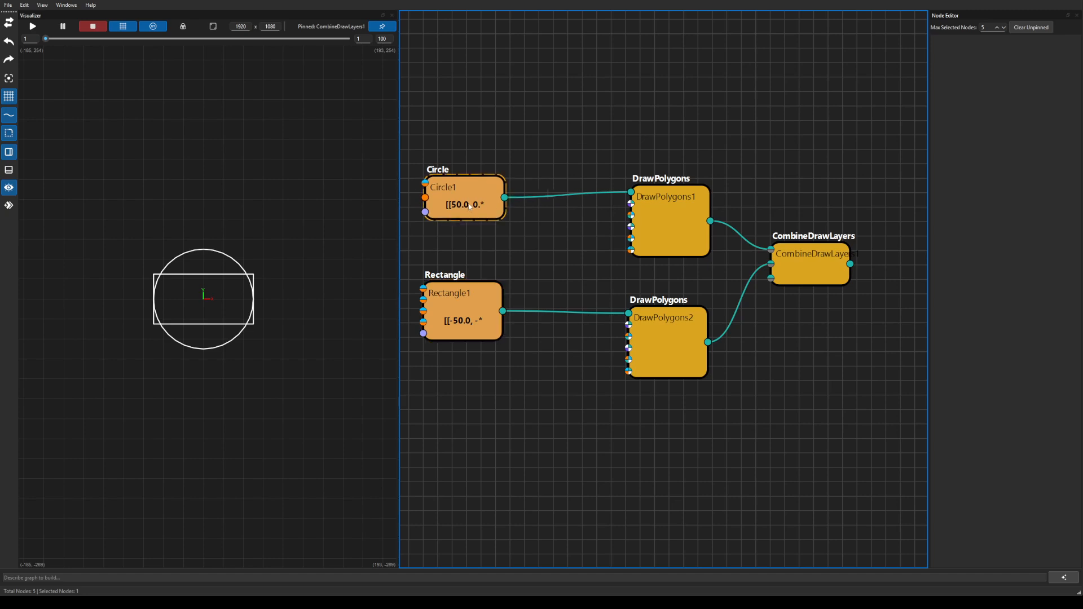
pyautogui.moveTo(491, 206); pyautogui.dragTo(491, 193)
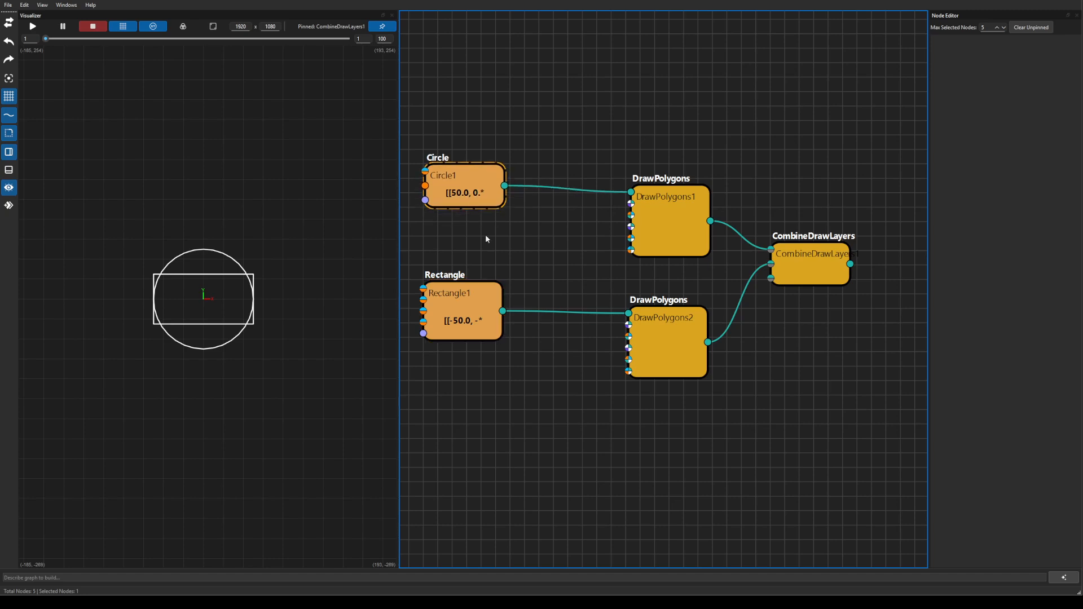
# Add a DrawPoints node above the upper DrawPolygons node
pyautogui.rightClick(672, 102)
pyautogui.write('drw')
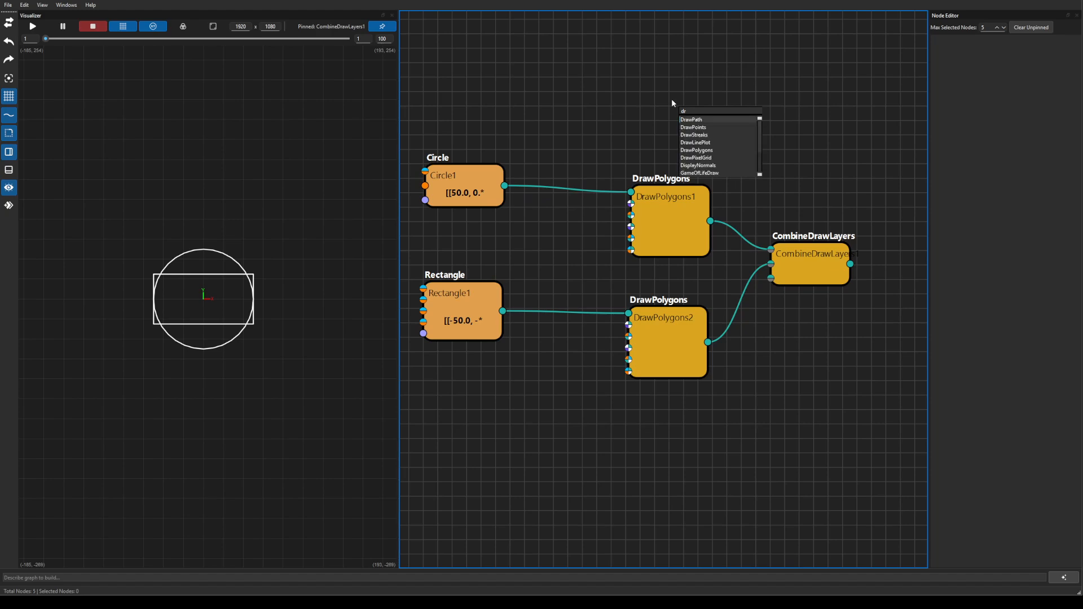
pyautogui.press('Down')
pyautogui.press('Return')
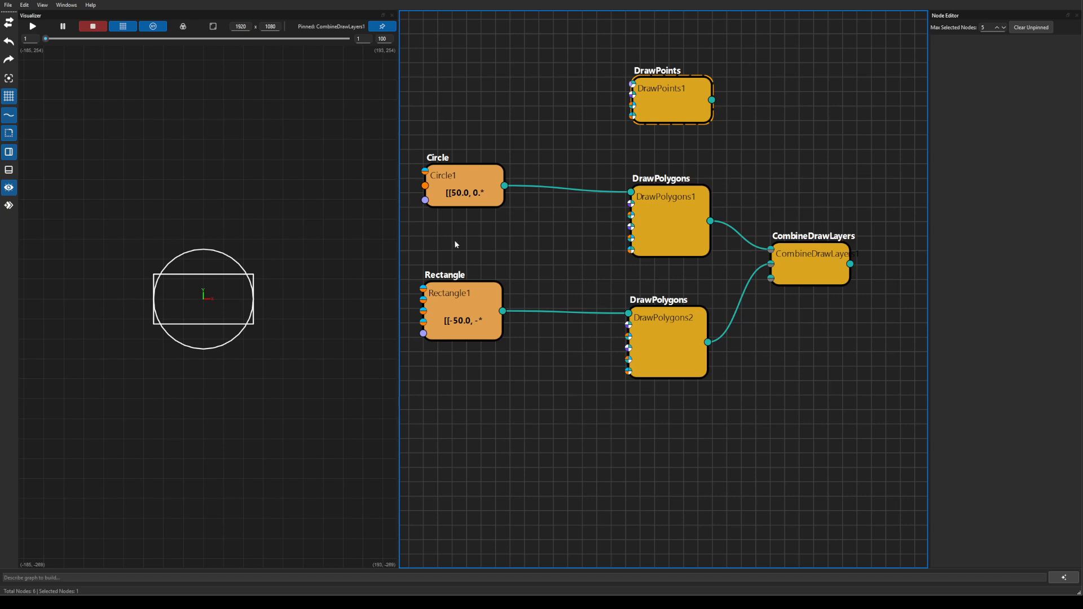
# Connect the Circle output to the Points input of DrawPoints, link DrawPoints to CombineDrawLayers, and inspect the circle's points in the Visualizer
pyautogui.moveTo(504, 185); pyautogui.dragTo(632, 85)
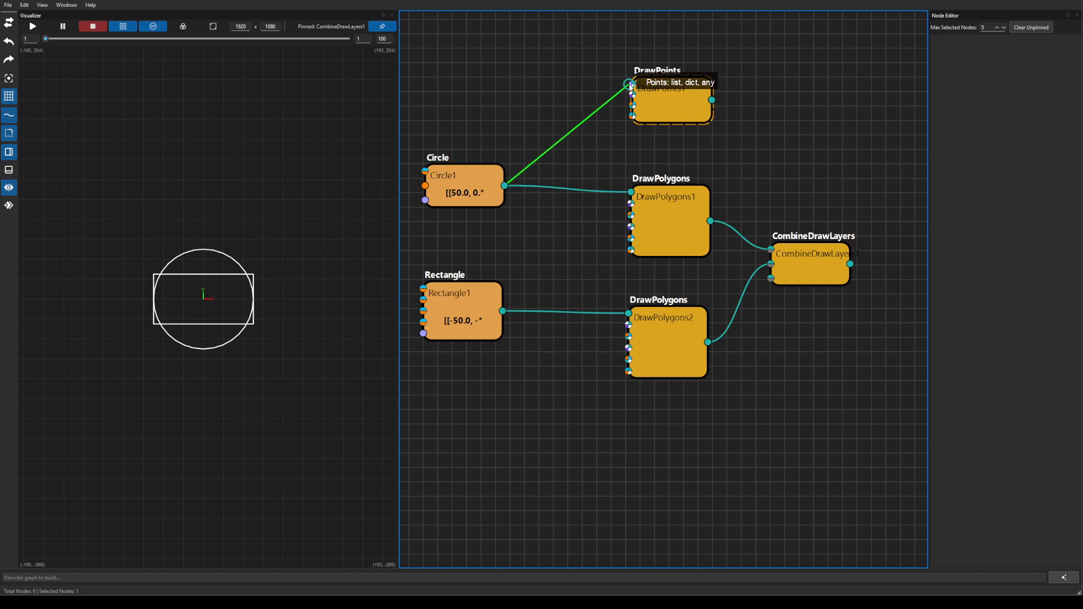
pyautogui.moveTo(712, 100); pyautogui.dragTo(773, 269)
pyautogui.scroll(5, 227, 355)
pyautogui.moveTo(278, 301); pyautogui.dragTo(275, 455)
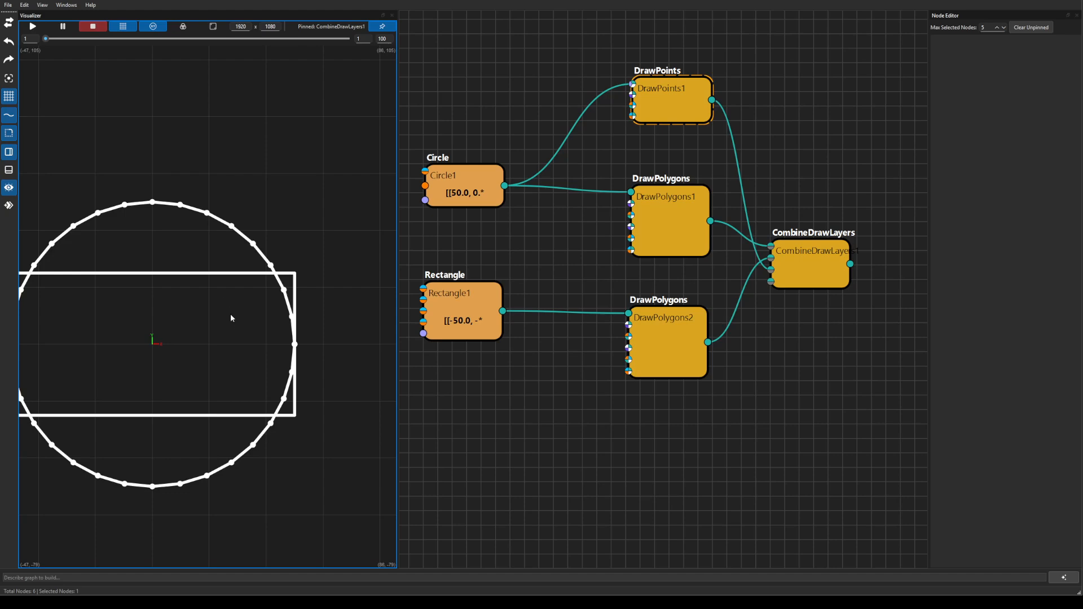
pyautogui.scroll(2, 237, 282)
pyautogui.moveTo(237, 278); pyautogui.dragTo(314, 260)
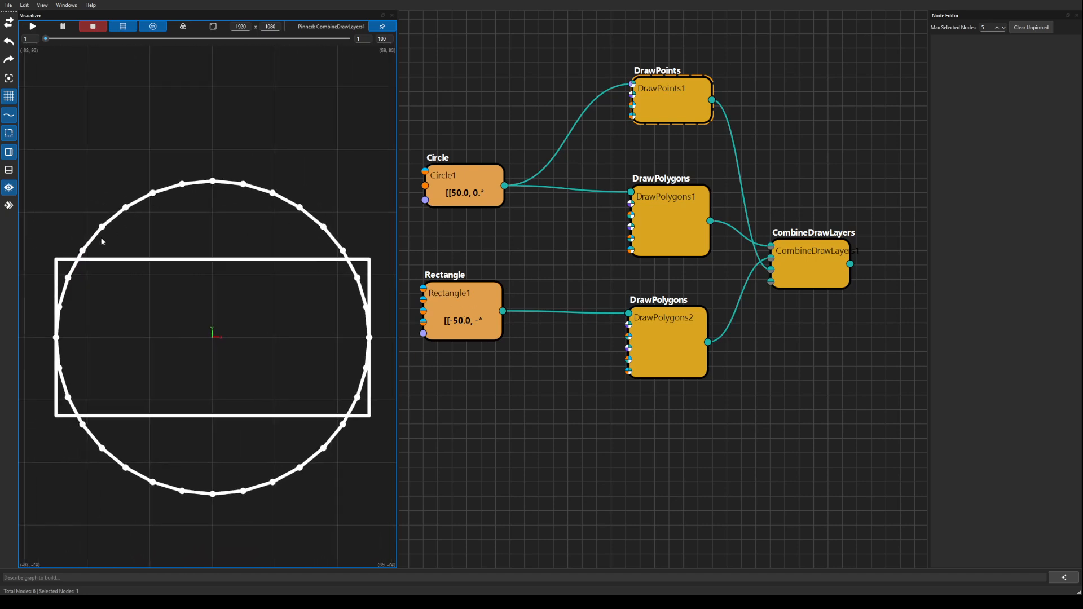
# Disconnect the DrawPoints node from CombineDrawLayers
pyautogui.click(674, 102)
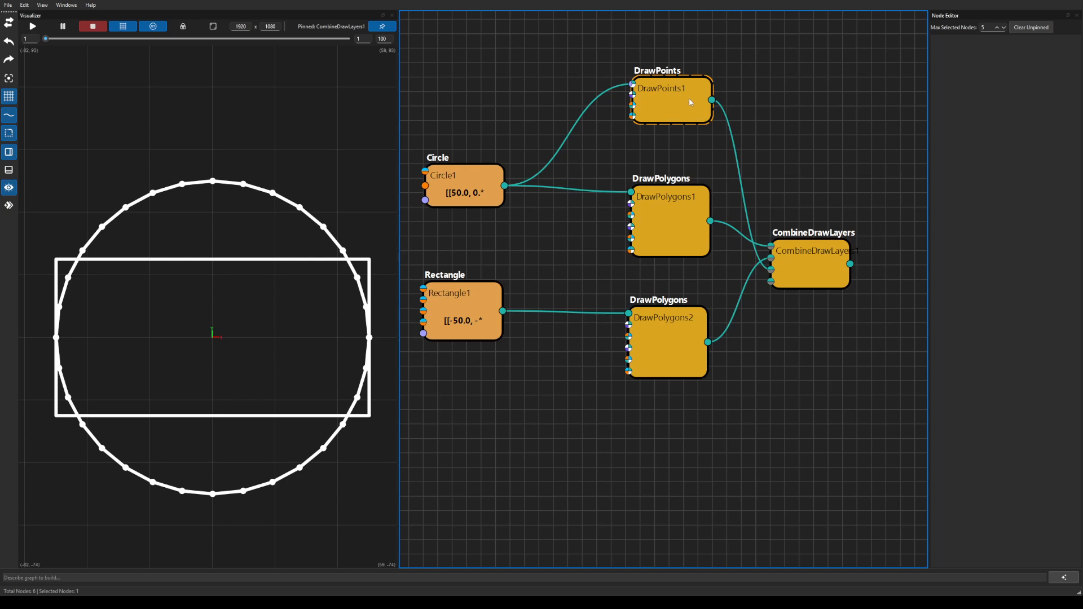
pyautogui.press('d')
pyautogui.press('d')
pyautogui.click(770, 271)
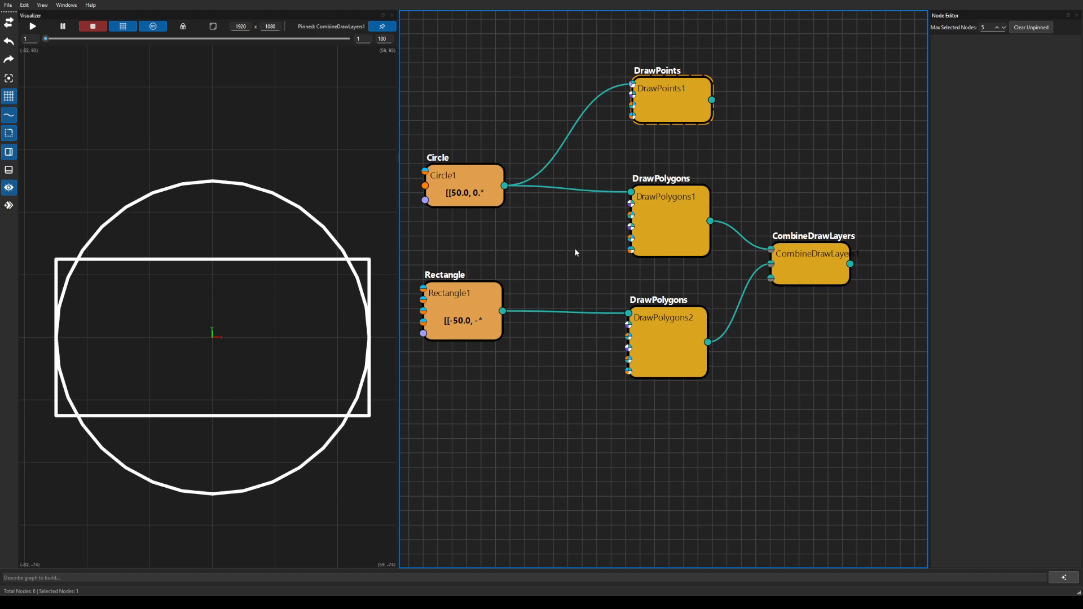
# Add a Transform node on the input side of Rectangle and connect its output to Rectangle's last input
pyautogui.scroll(-2, 614, 380)
pyautogui.moveTo(625, 410); pyautogui.dragTo(719, 396)
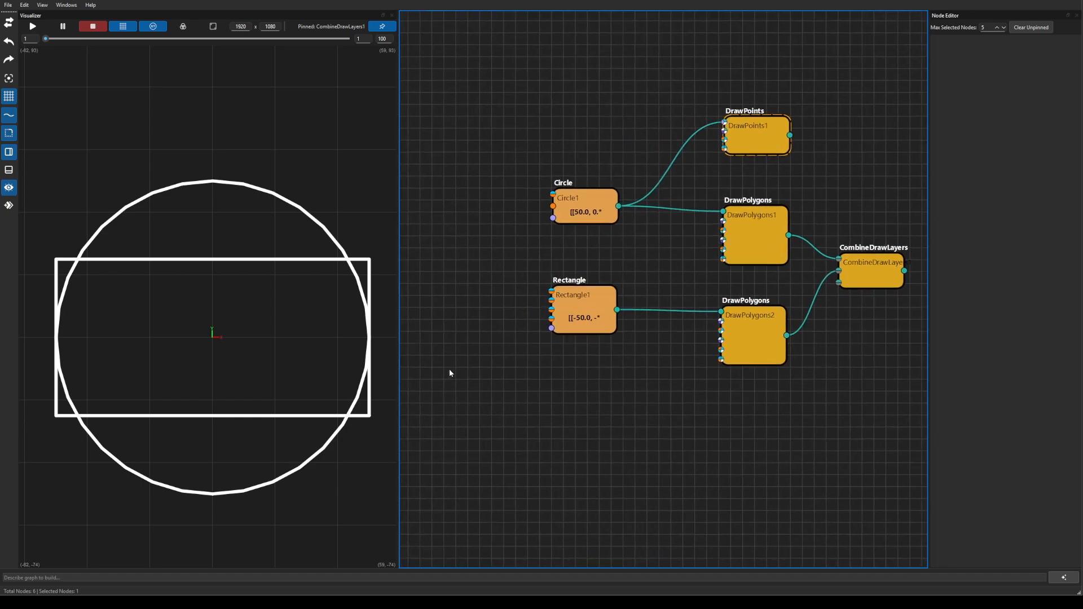
pyautogui.moveTo(488, 290); pyautogui.dragTo(519, 286)
pyautogui.doubleClick(471, 281)
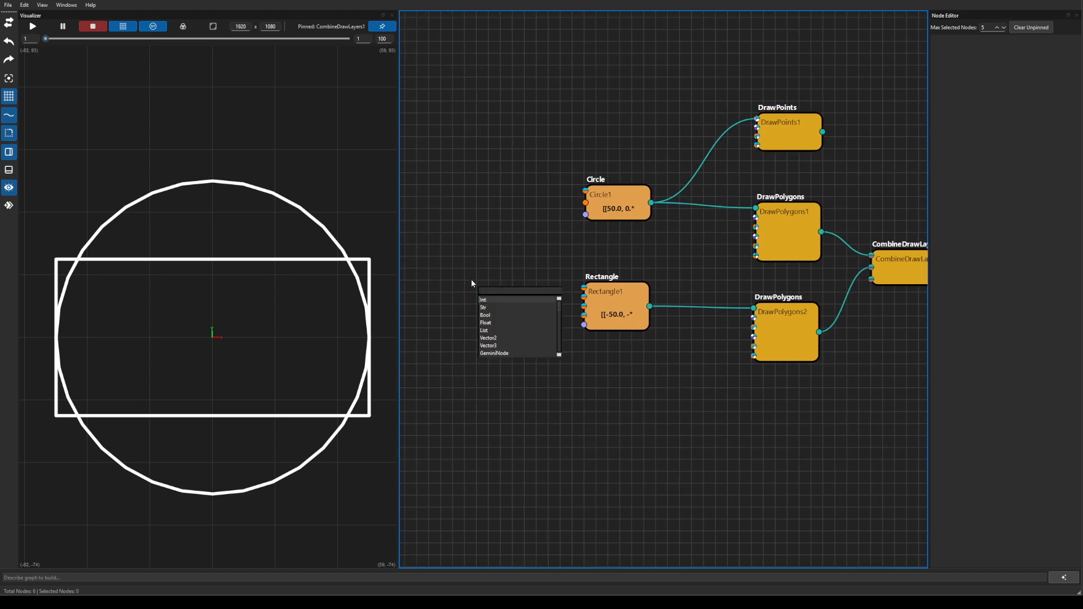
pyautogui.write('tra')
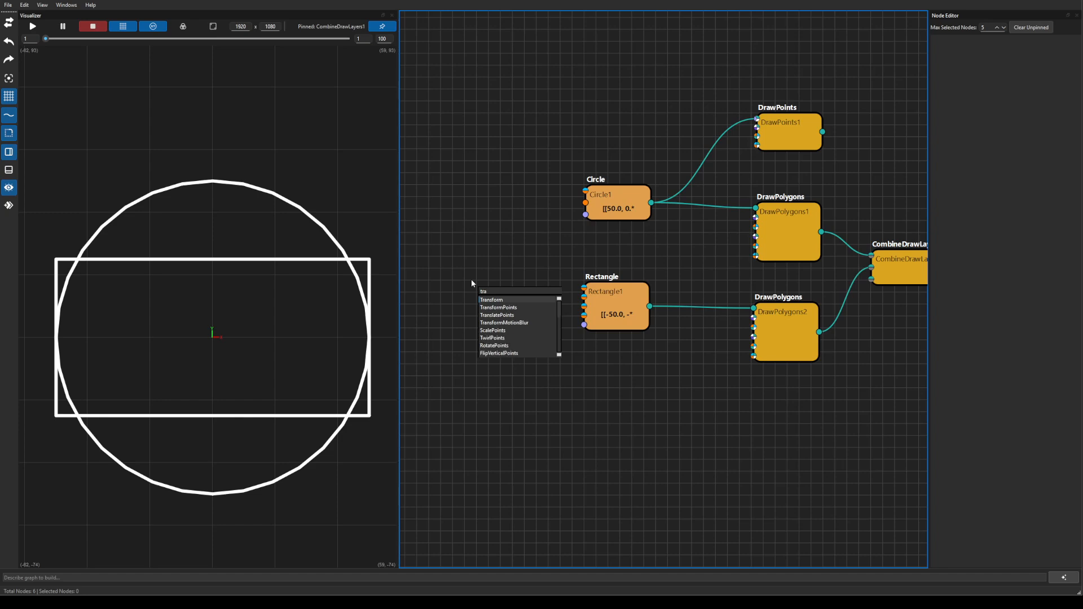
pyautogui.press('Return')
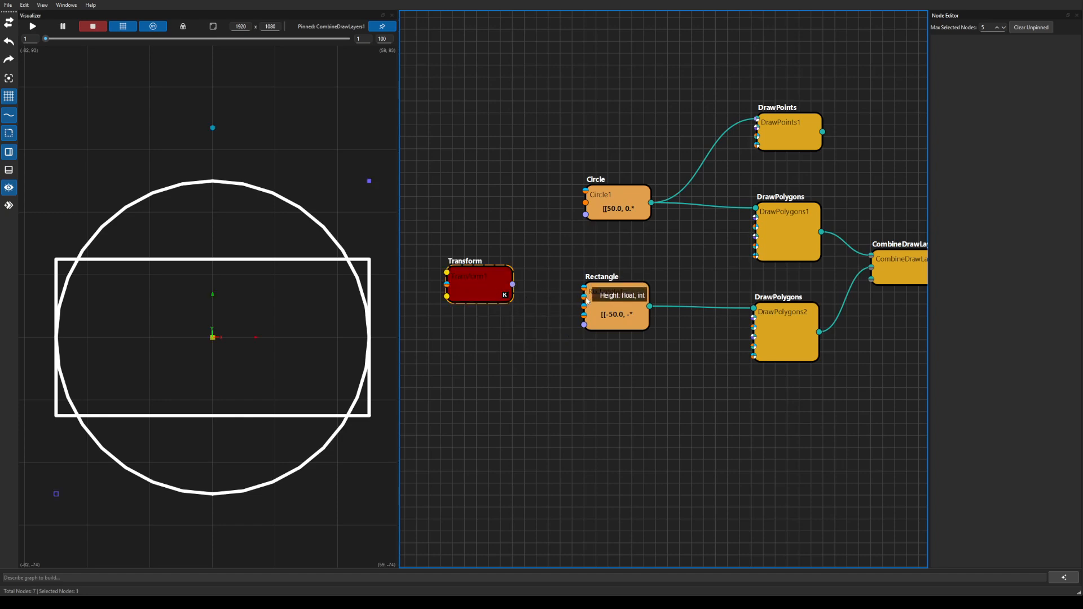
pyautogui.moveTo(495, 289); pyautogui.dragTo(584, 325)
# Set the Transform node's Scale X and Scale Y to 0.1
pyautogui.click(493, 325)
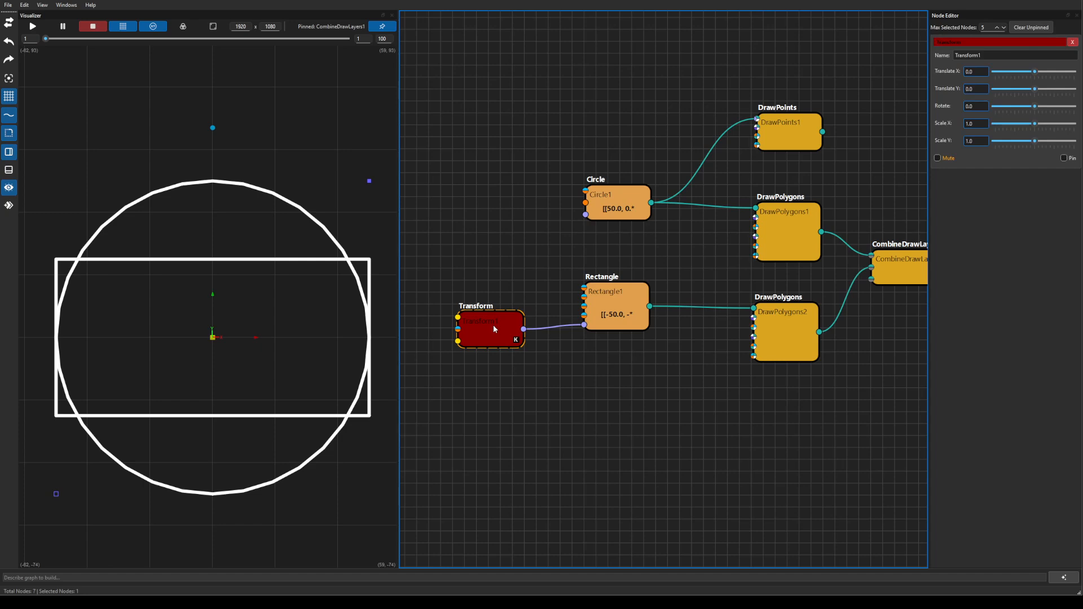
pyautogui.click(983, 122)
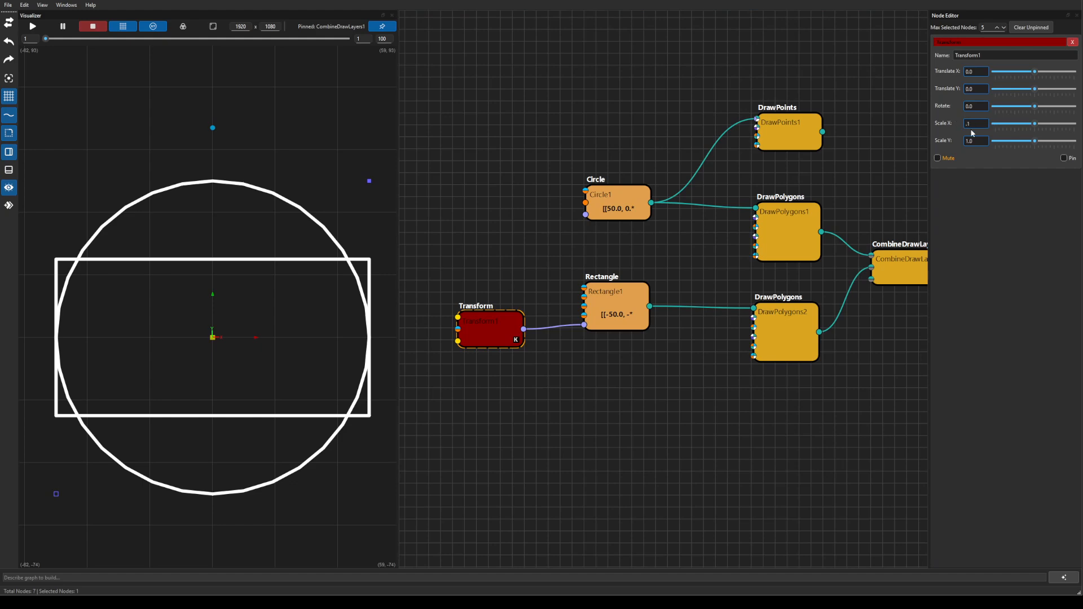
pyautogui.press('Return')
pyautogui.click(986, 140)
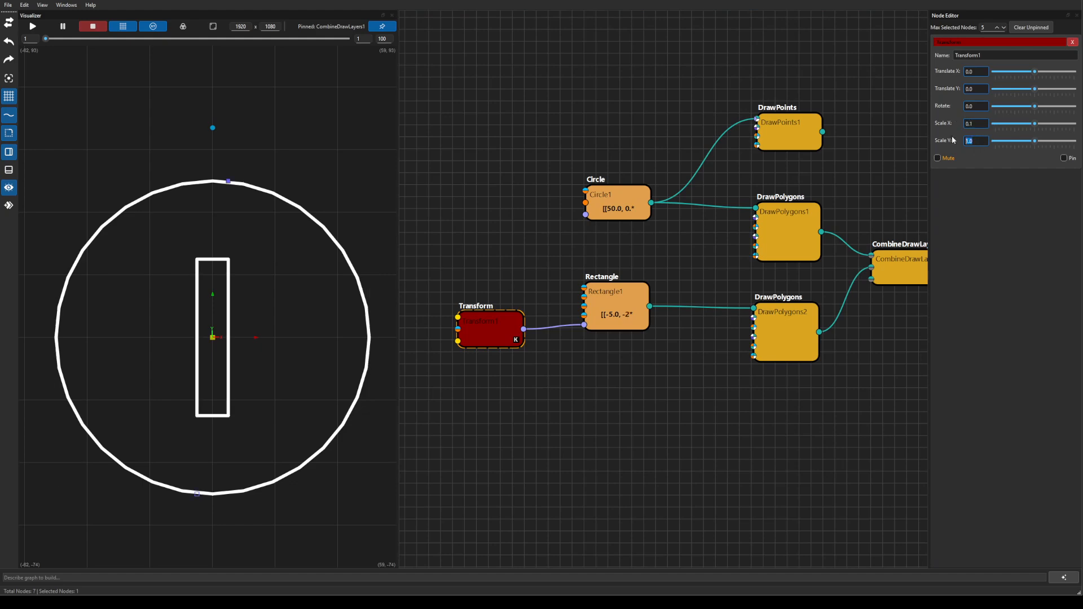
pyautogui.write('.1')
pyautogui.press('Return')
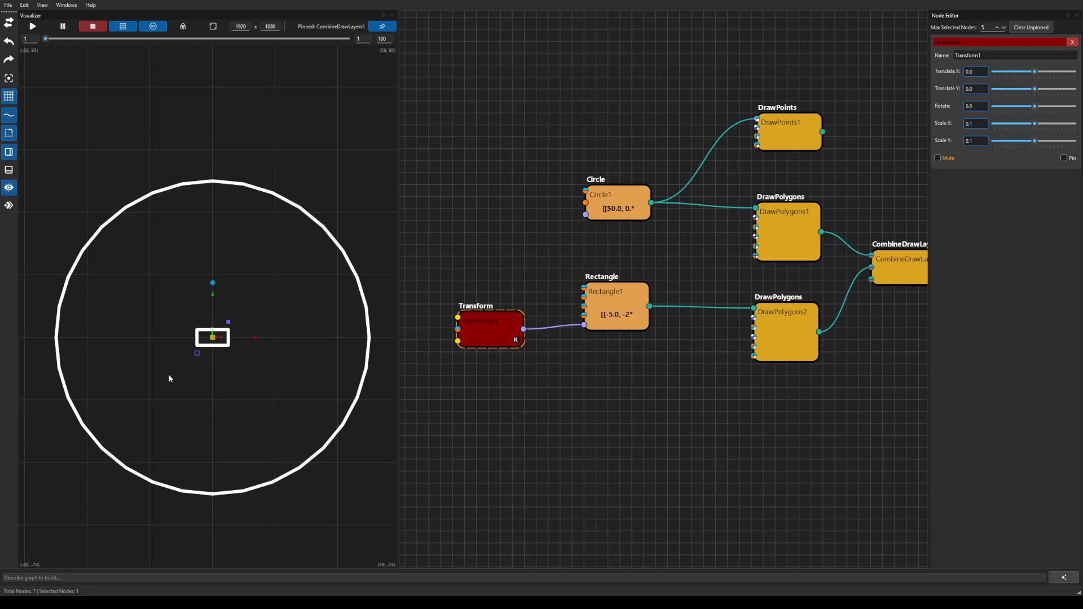
# Connect the DrawPoints output to the free third input of CombineDrawLayers
pyautogui.click(556, 410)
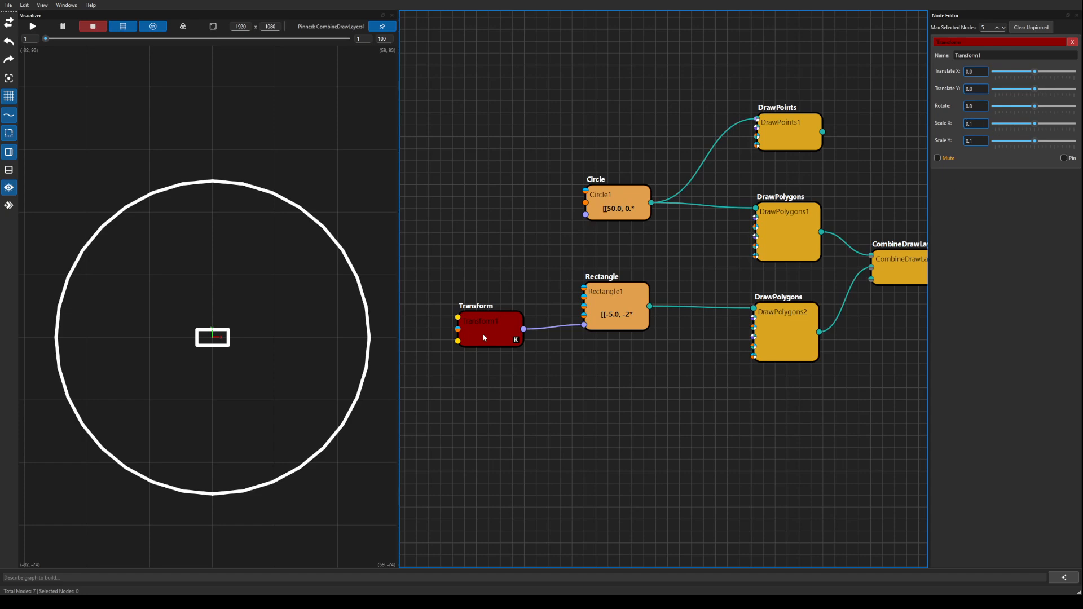
pyautogui.moveTo(720, 380); pyautogui.dragTo(639, 374)
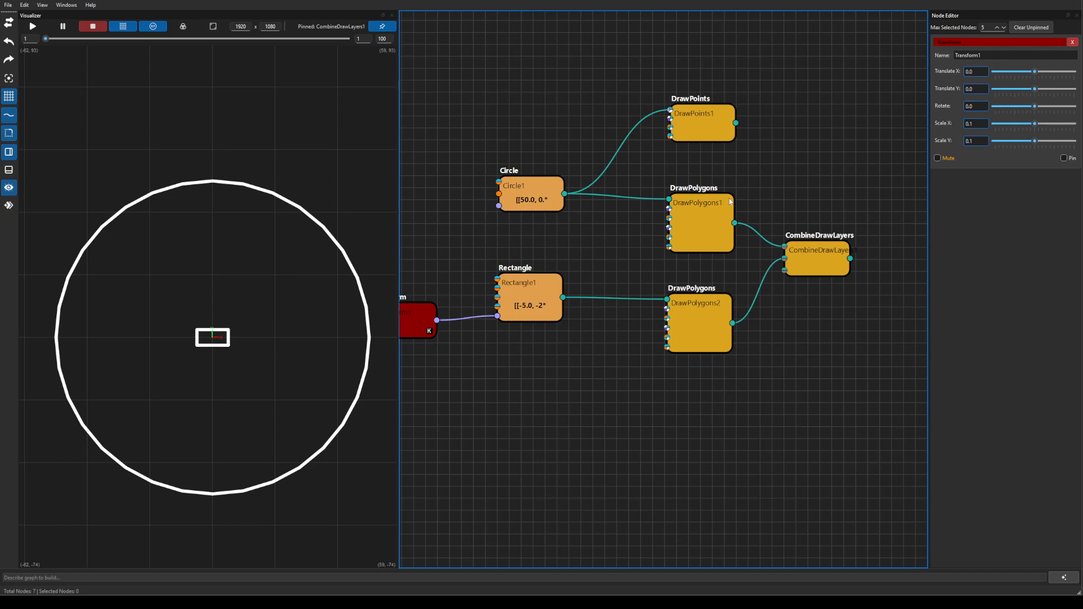
pyautogui.moveTo(735, 124); pyautogui.dragTo(784, 254)
# Add a ColorConstant node beside DrawPoints and connect its output to the second input of DrawPoints
pyautogui.rightClick(614, 36)
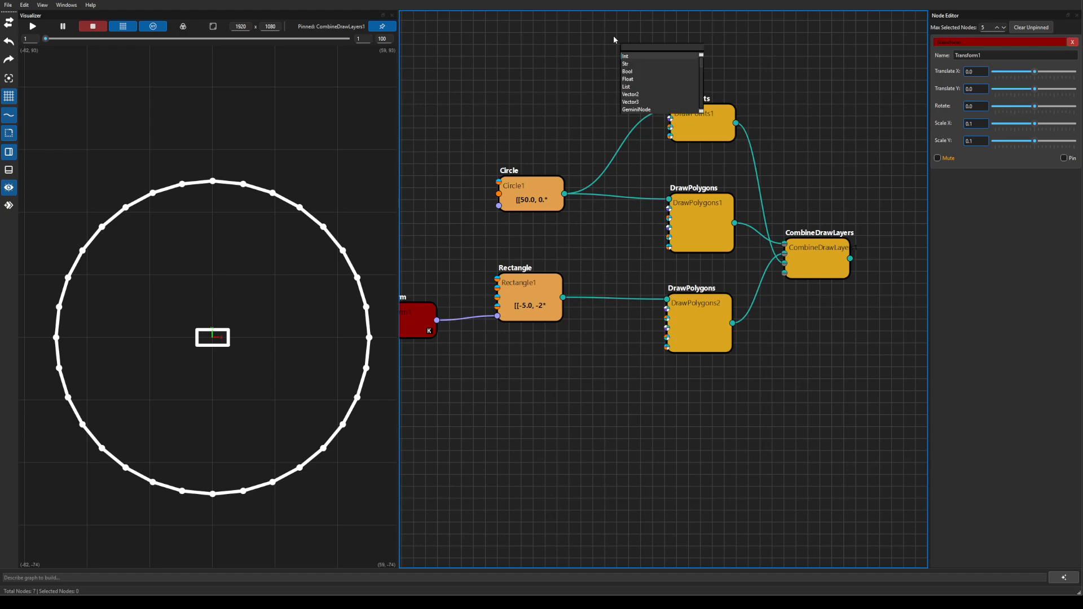
pyautogui.write('col')
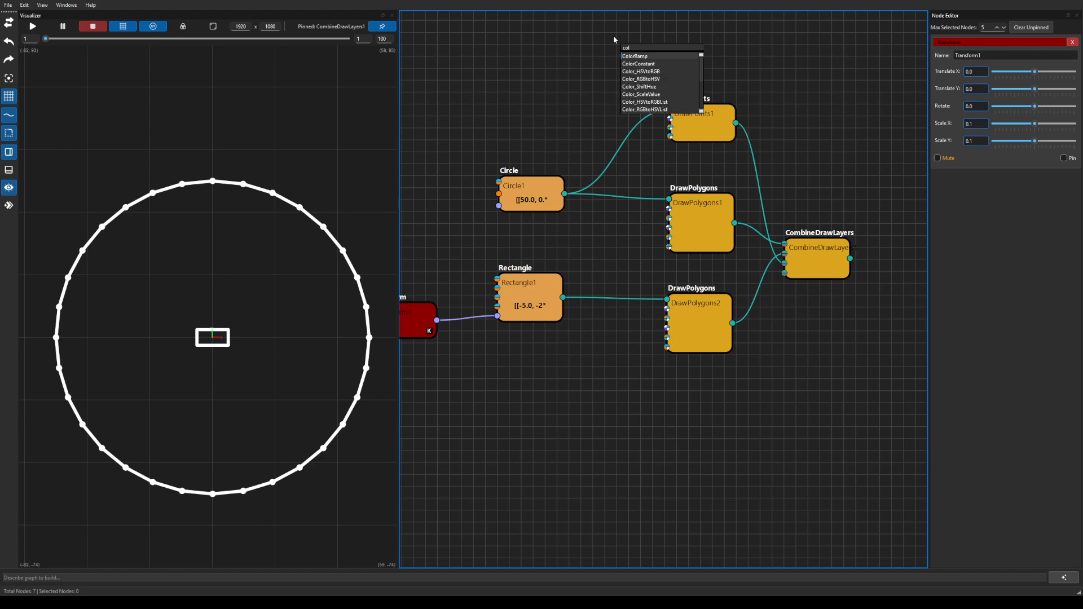
pyautogui.press('Down')
pyautogui.press('Return')
pyautogui.moveTo(614, 39); pyautogui.dragTo(670, 118)
# Set the ColorConstant node's color to magenta, #f706ff
pyautogui.click(575, 121)
pyautogui.click(976, 207)
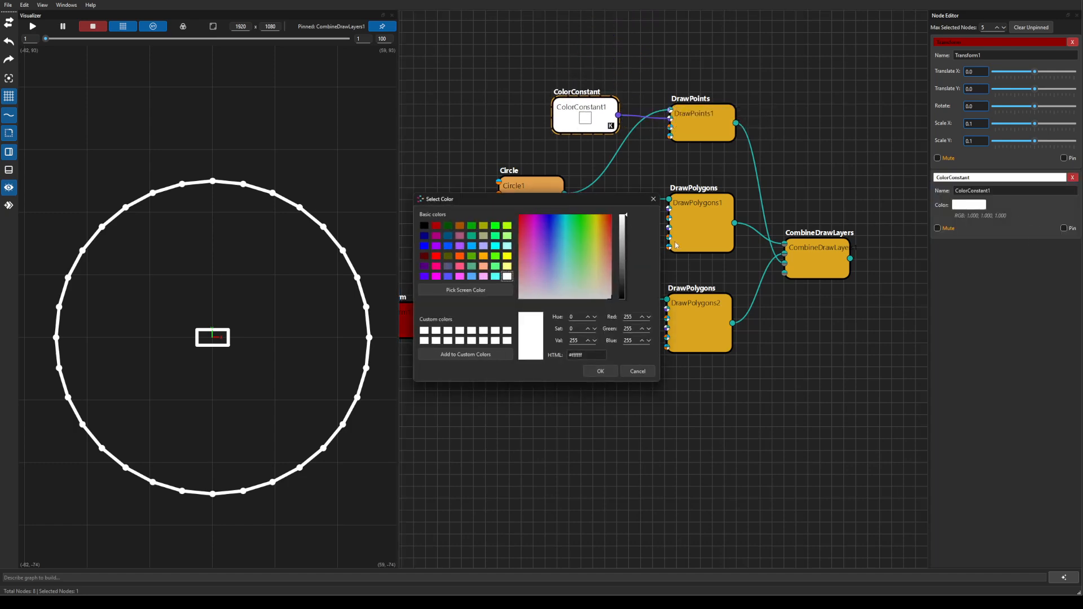
pyautogui.moveTo(540, 231); pyautogui.dragTo(535, 217)
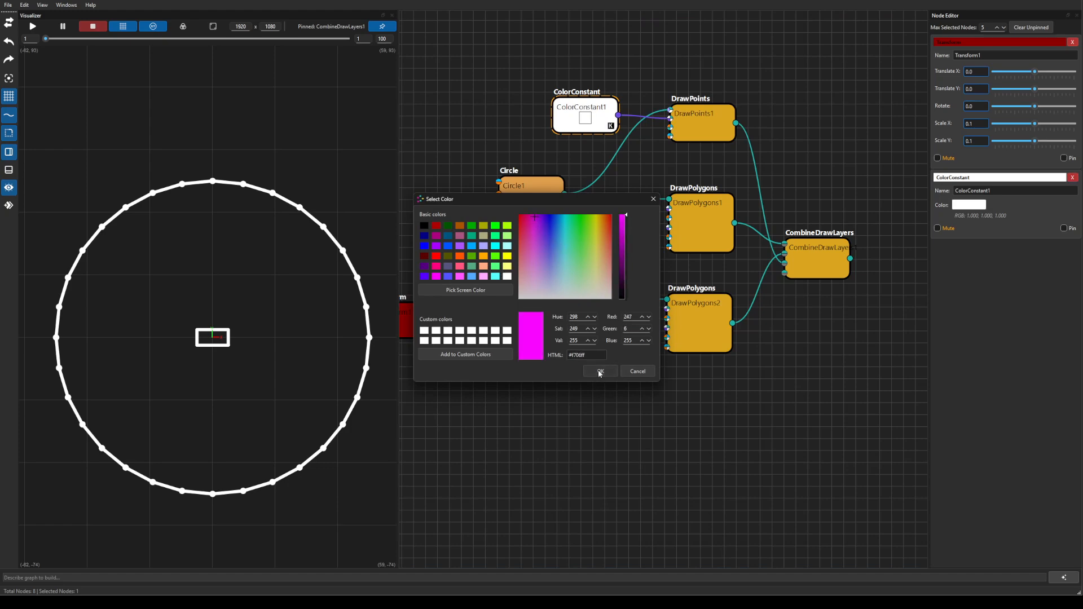
pyautogui.click(600, 371)
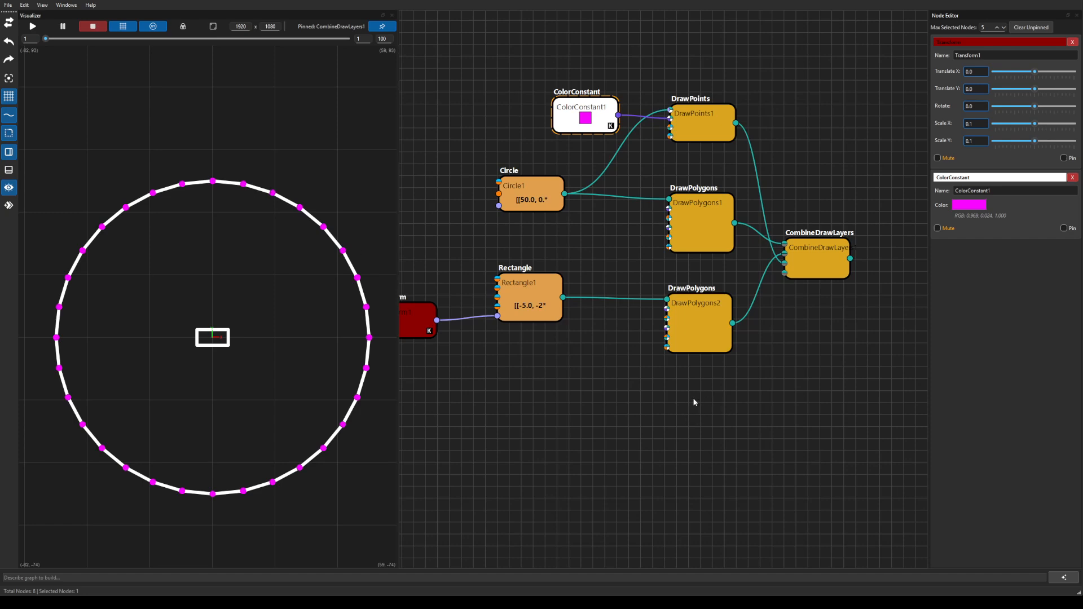
# Move CombineDrawLayers farther from the draw nodes and add an InstanceOnPoints node between the shape nodes and the DrawPolygons nodes
pyautogui.moveTo(680, 418); pyautogui.dragTo(709, 406)
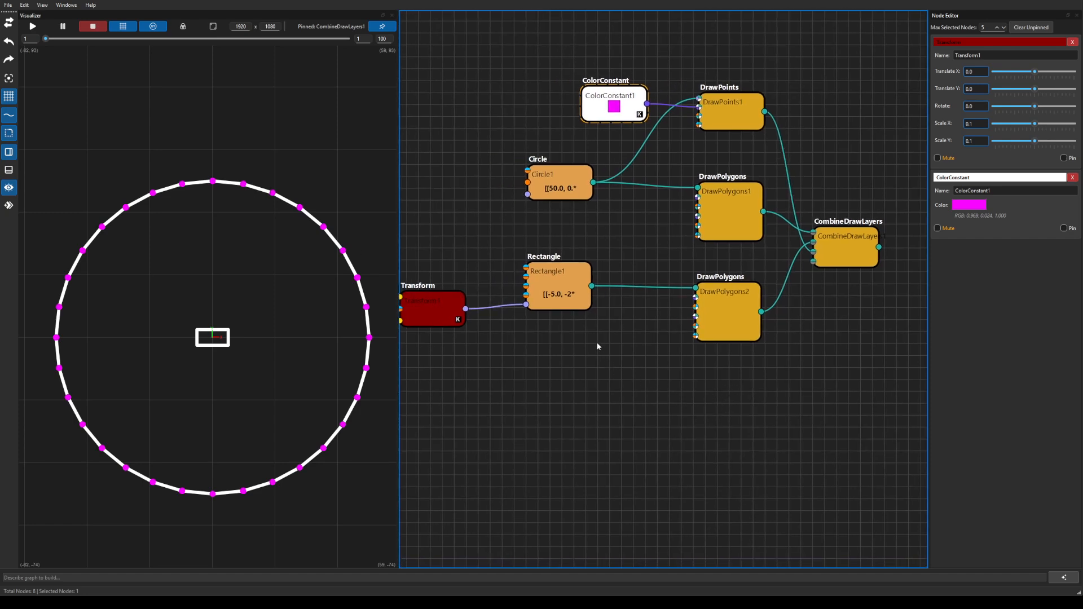
pyautogui.moveTo(844, 245); pyautogui.dragTo(895, 241)
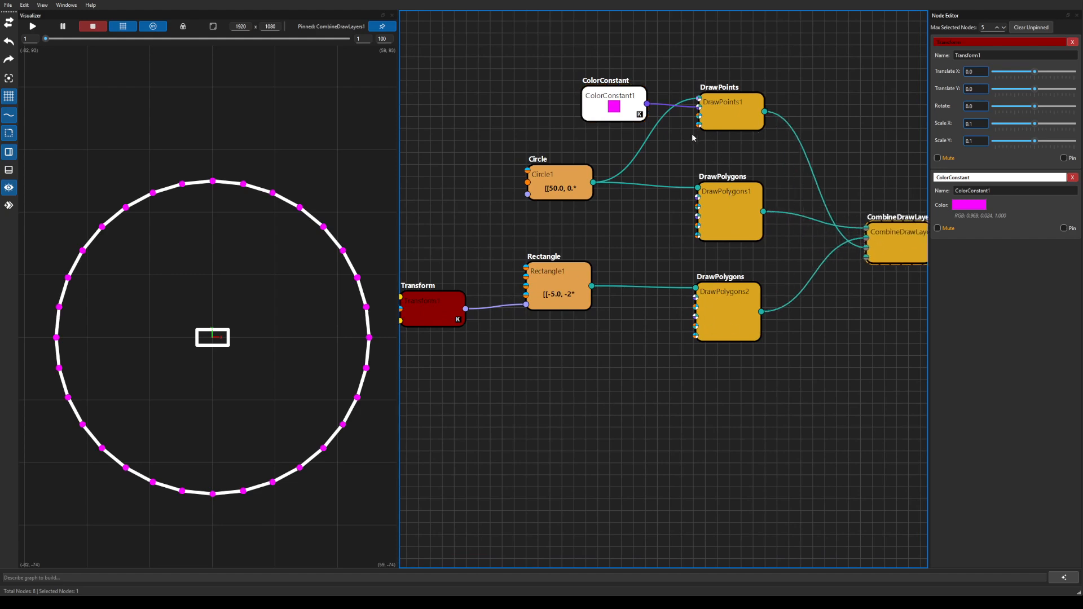
pyautogui.rightClick(580, 438)
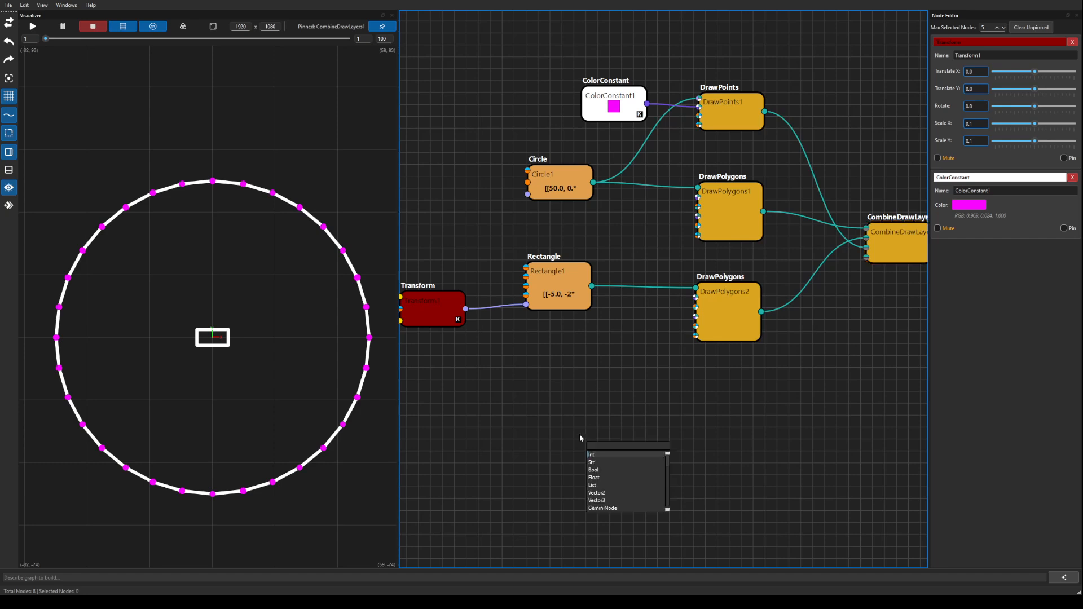
pyautogui.write('ins')
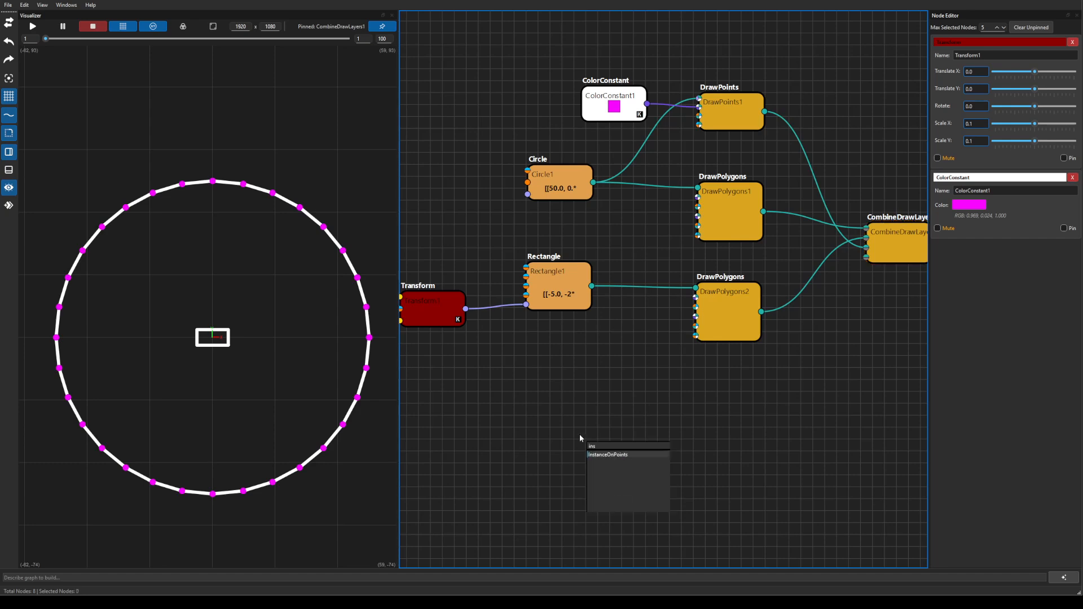
pyautogui.press('Return')
pyautogui.moveTo(580, 434); pyautogui.dragTo(634, 361)
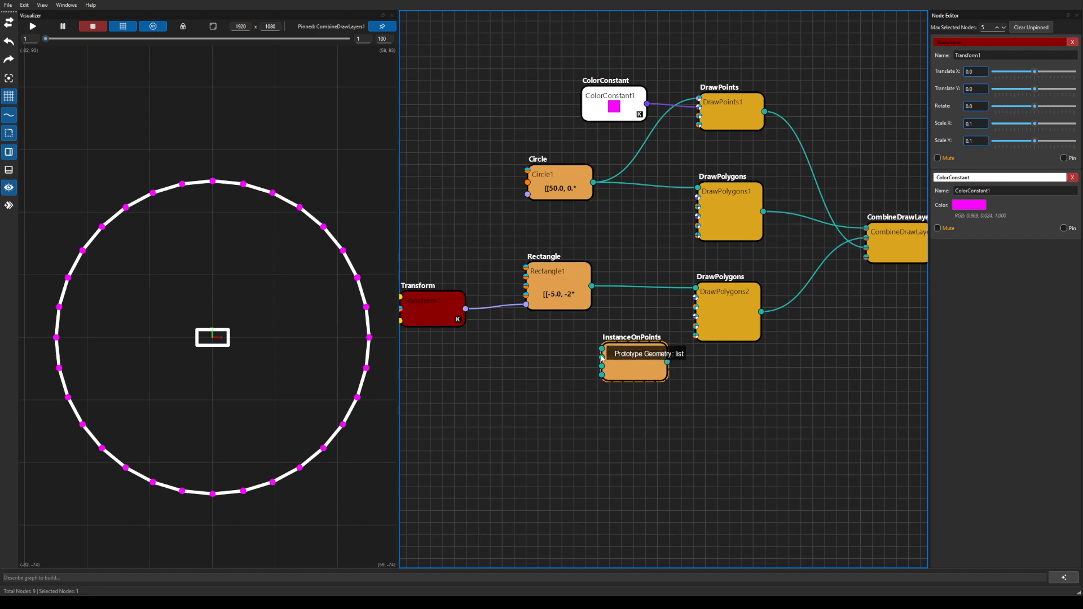
pyautogui.moveTo(634, 369); pyautogui.dragTo(639, 240)
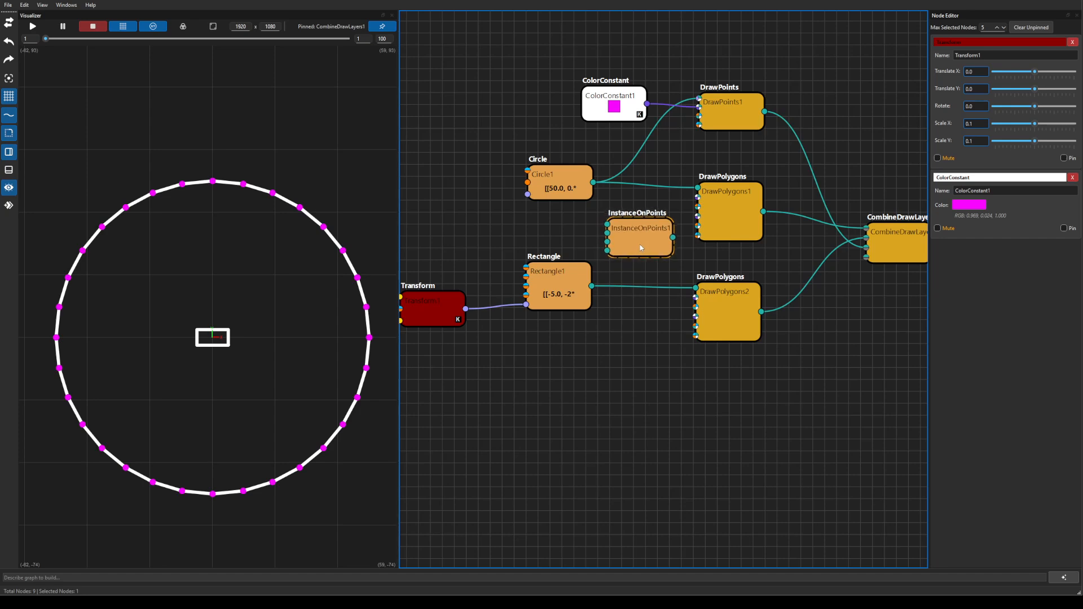
# Spread the nodes around InstanceOnPoints and connect Circle to its first input and Rectangle to its second input
pyautogui.moveTo(554, 188); pyautogui.dragTo(508, 178)
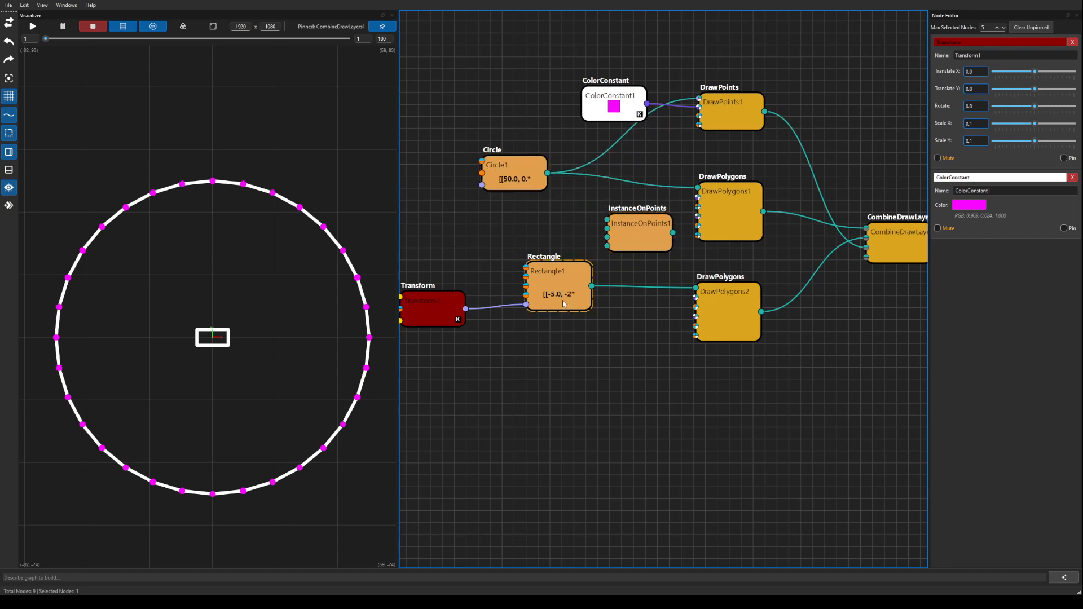
pyautogui.moveTo(563, 300); pyautogui.dragTo(547, 326)
pyautogui.moveTo(726, 334); pyautogui.dragTo(727, 355)
pyautogui.moveTo(629, 235); pyautogui.dragTo(625, 235)
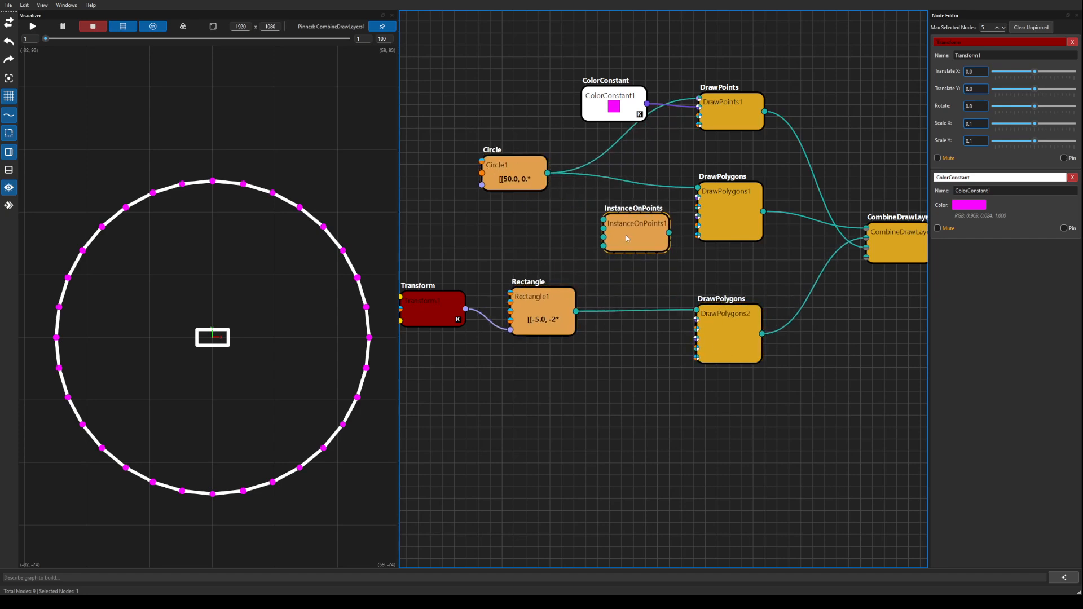
pyautogui.moveTo(548, 173); pyautogui.dragTo(603, 221)
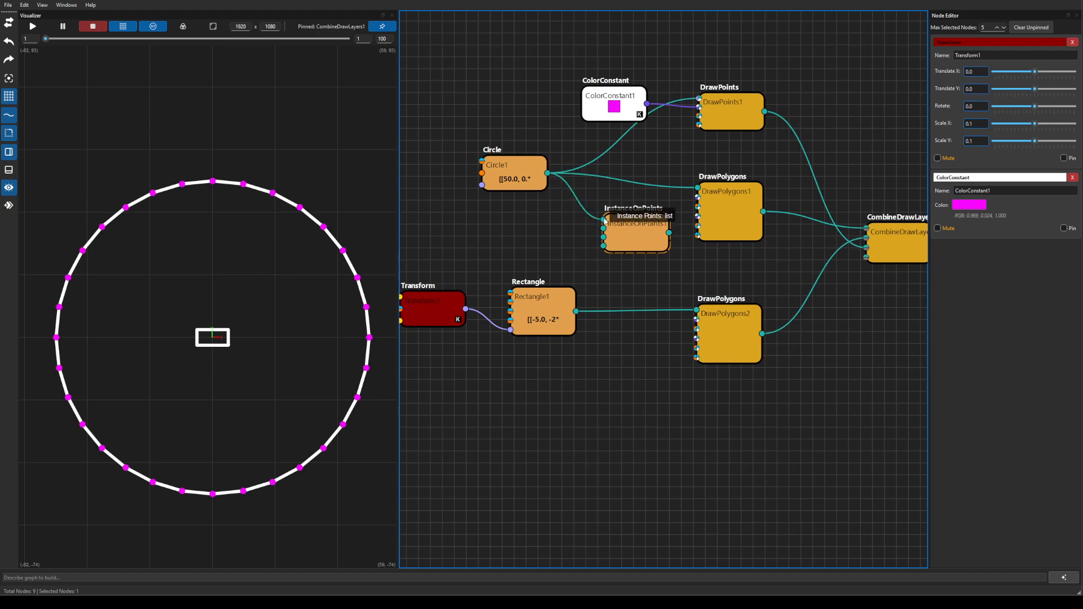
pyautogui.moveTo(549, 309); pyautogui.dragTo(632, 252)
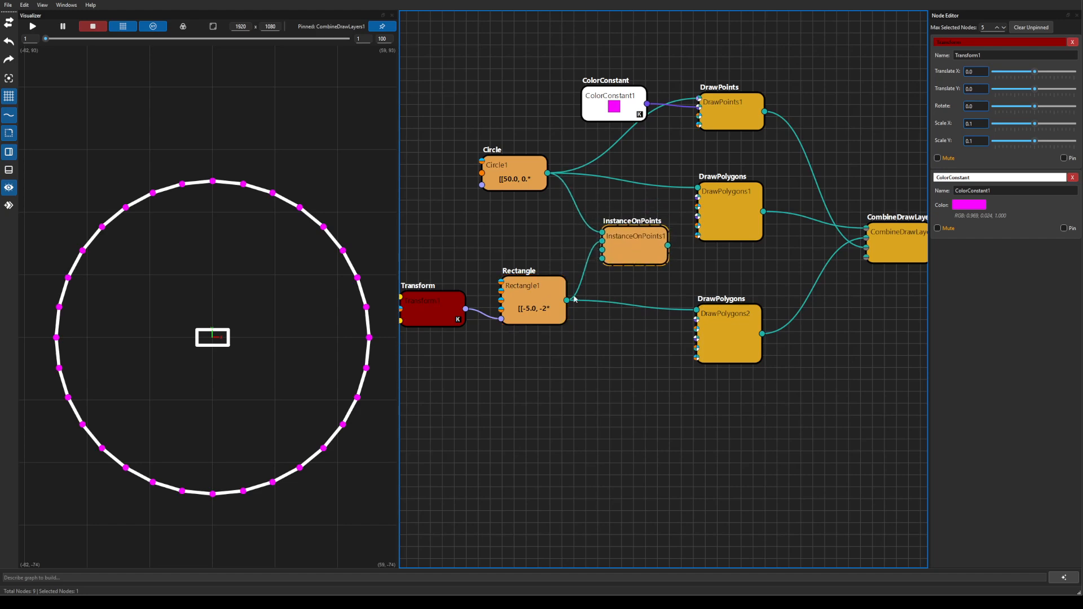
# Connect the InstanceOnPoints output to the first input of the lower DrawPolygons node, replacing the Rectangle connection
pyautogui.moveTo(793, 272); pyautogui.dragTo(696, 285)
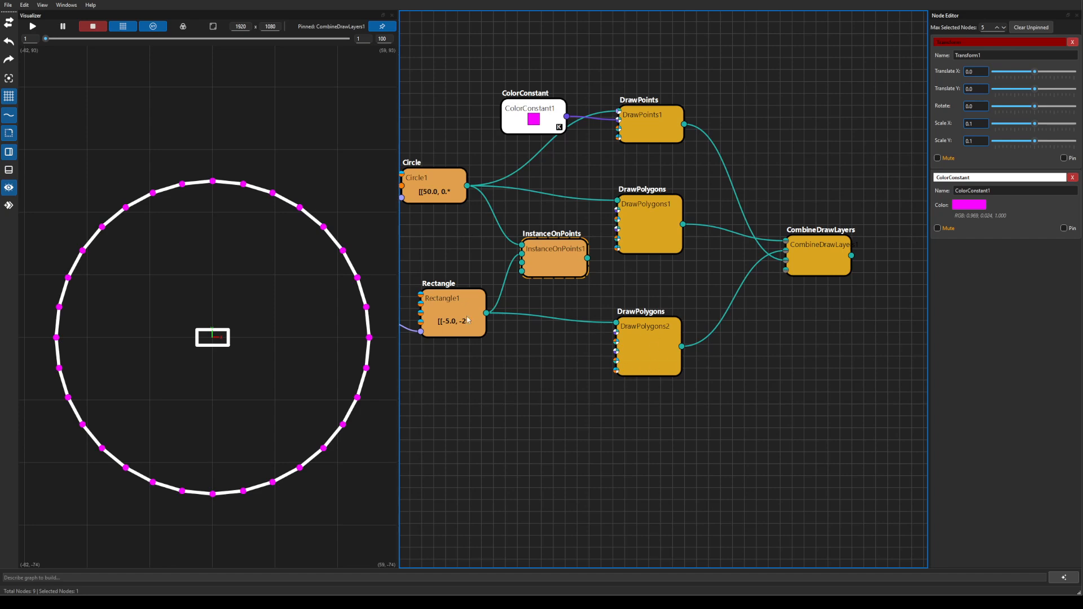
pyautogui.moveTo(634, 346)
pyautogui.mouseDown()
pyautogui.moveTo(627, 332)
pyautogui.moveTo(634, 344)
pyautogui.mouseUp()
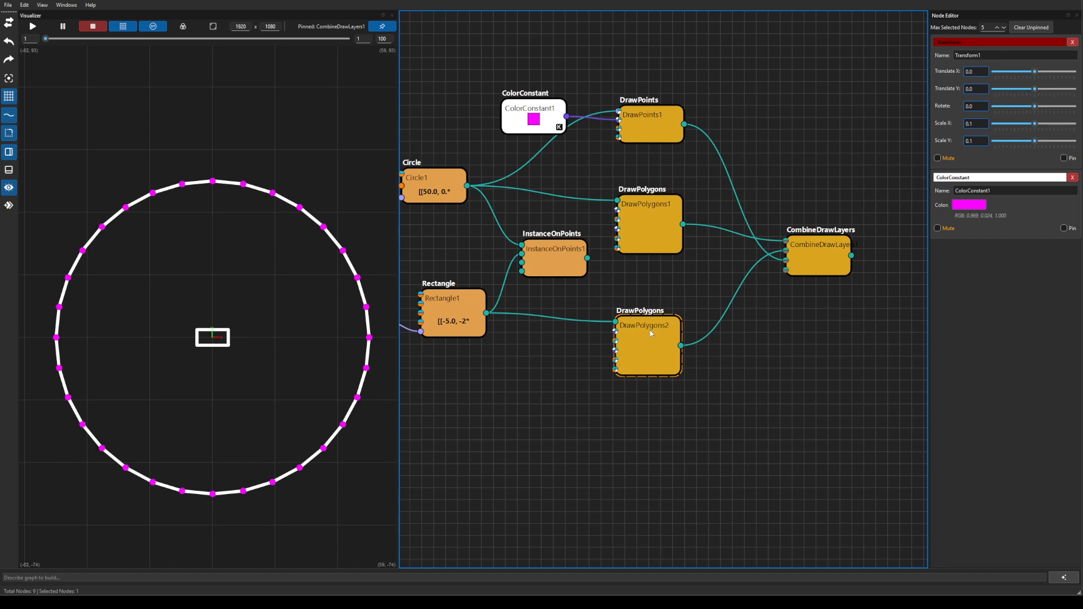
pyautogui.moveTo(587, 258); pyautogui.dragTo(615, 321)
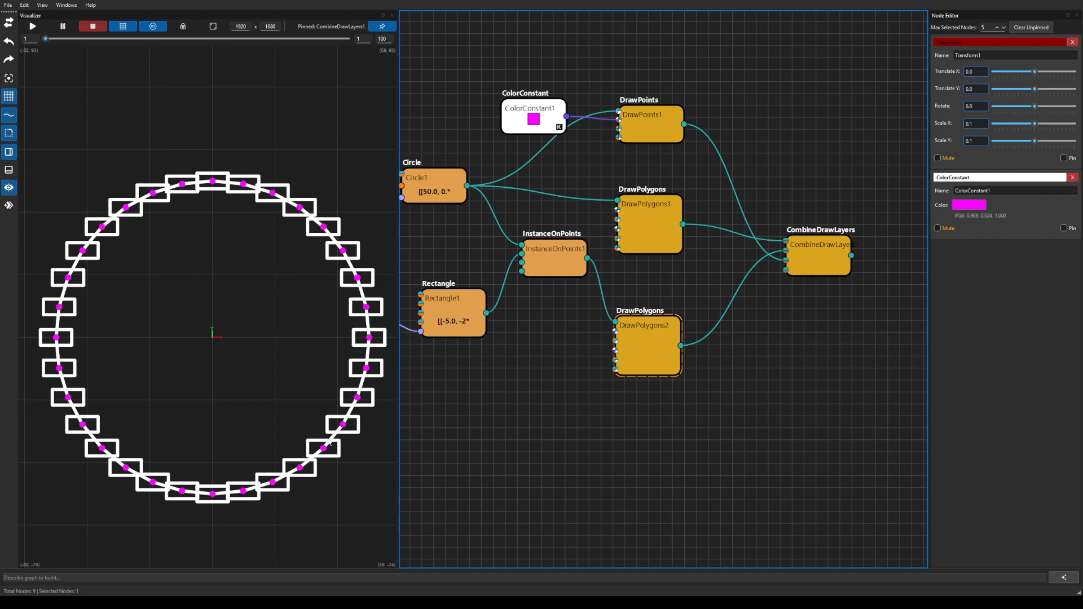
# Make room between the Circle and Rectangle nodes and add a GetPointNormals node there
pyautogui.moveTo(528, 385); pyautogui.dragTo(621, 377)
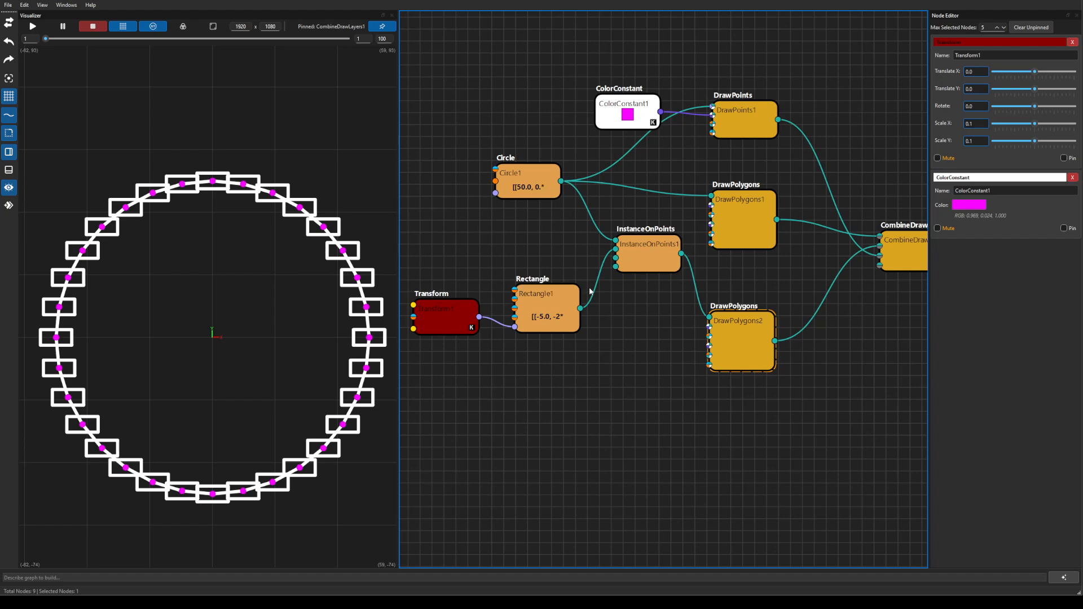
pyautogui.moveTo(736, 341); pyautogui.dragTo(742, 327)
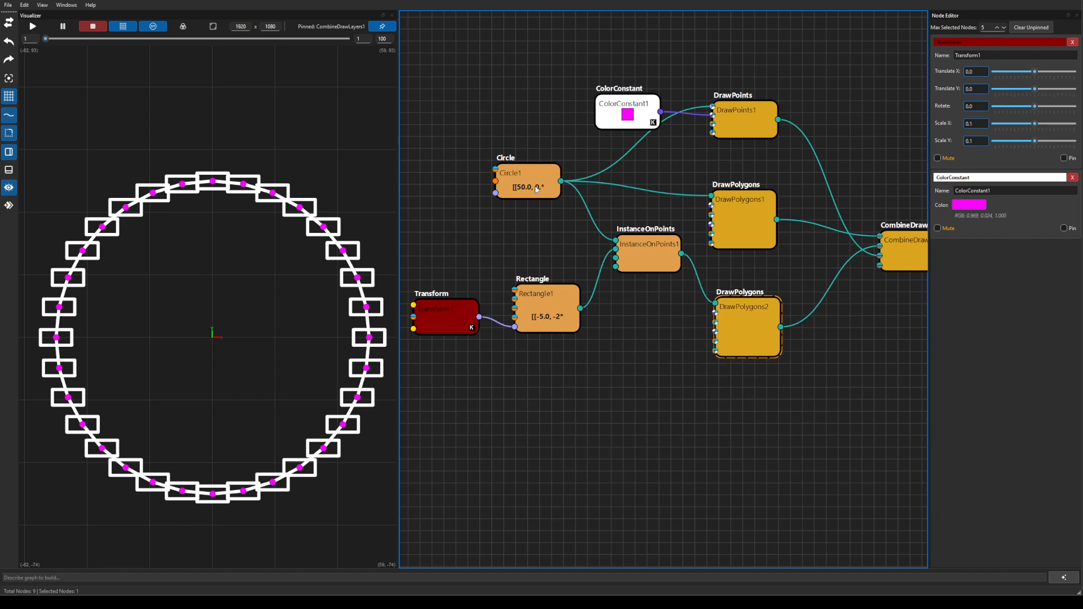
pyautogui.moveTo(530, 199); pyautogui.dragTo(498, 187)
pyautogui.click(495, 215)
pyautogui.rightClick(496, 215)
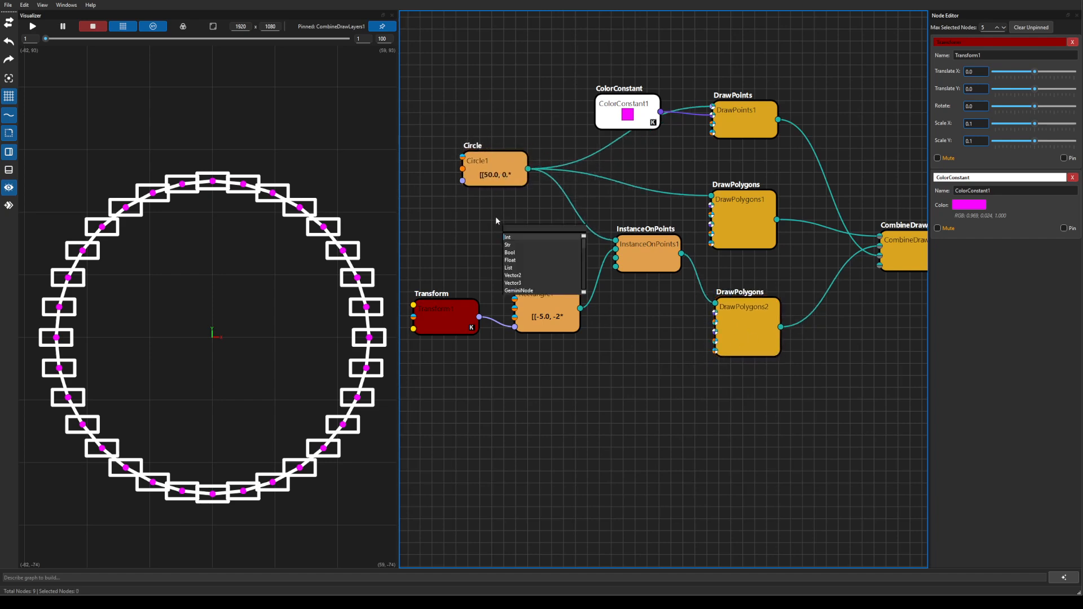
pyautogui.write('oetn')
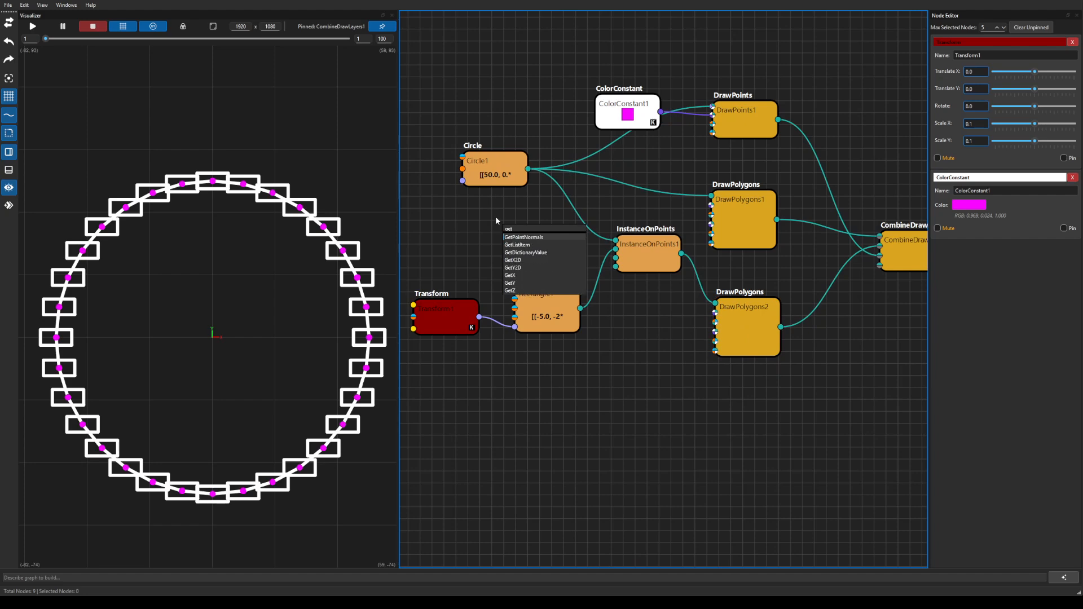
pyautogui.press('BackSpace')
pyautogui.press('BackSpace')
pyautogui.press('BackSpace')
pyautogui.press('BackSpace')
pyautogui.write('nor')
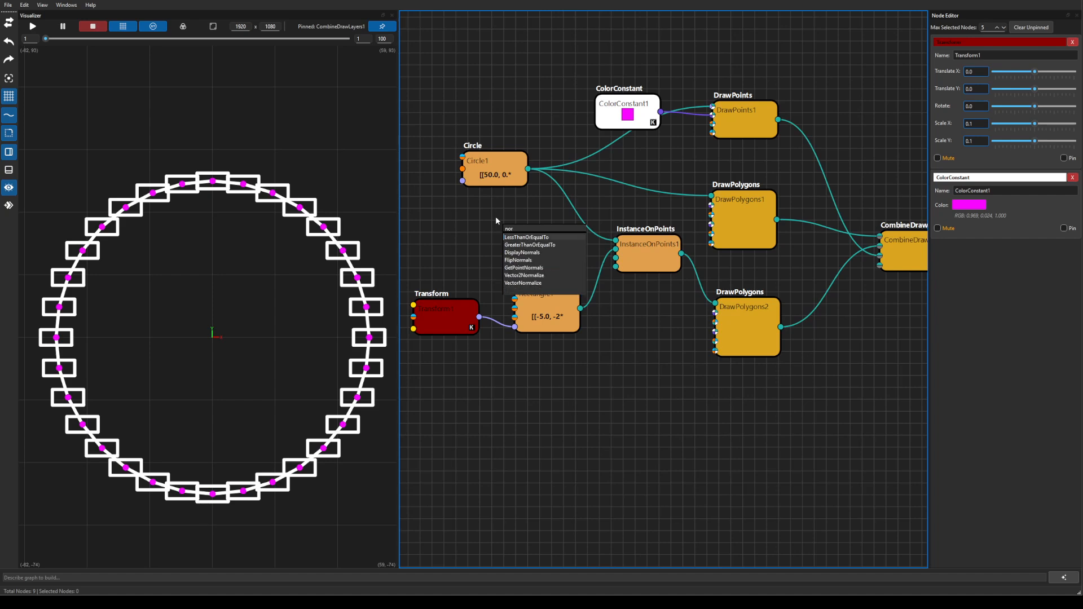
pyautogui.write('m')
pyautogui.press('Down')
pyautogui.press('Down')
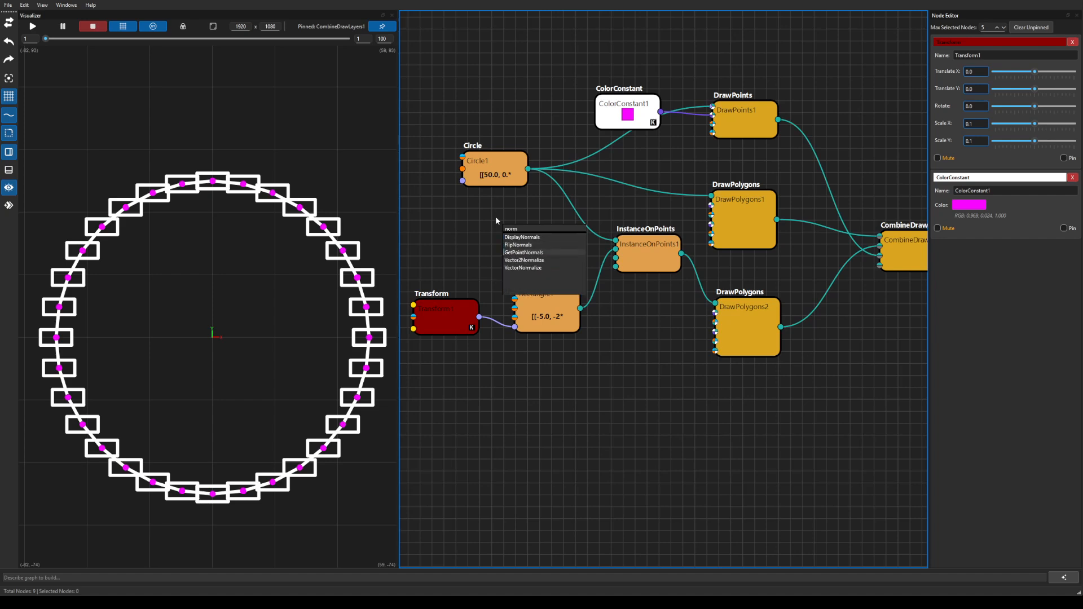
pyautogui.press('Return')
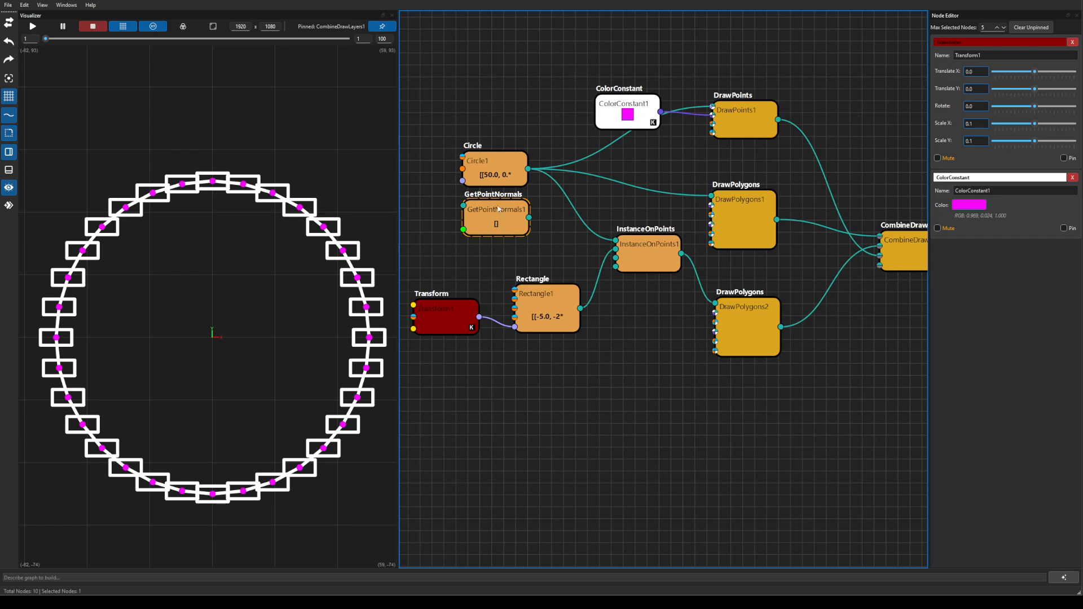
# Connect the Circle output to GetPointNormals and its output to the third input of InstanceOnPoints
pyautogui.moveTo(498, 209); pyautogui.dragTo(512, 233)
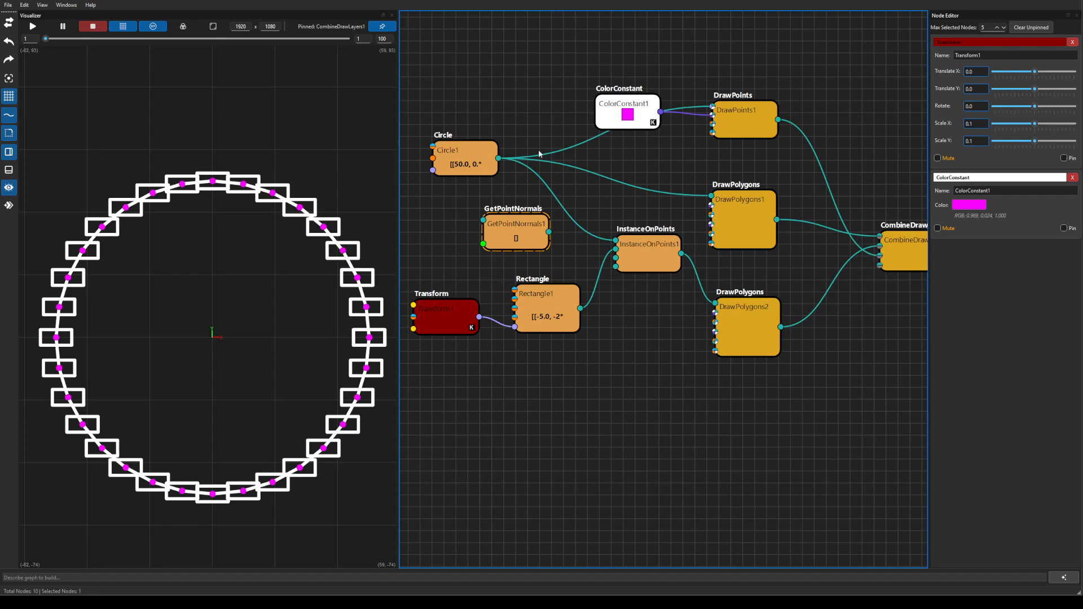
pyautogui.moveTo(498, 158); pyautogui.dragTo(615, 258)
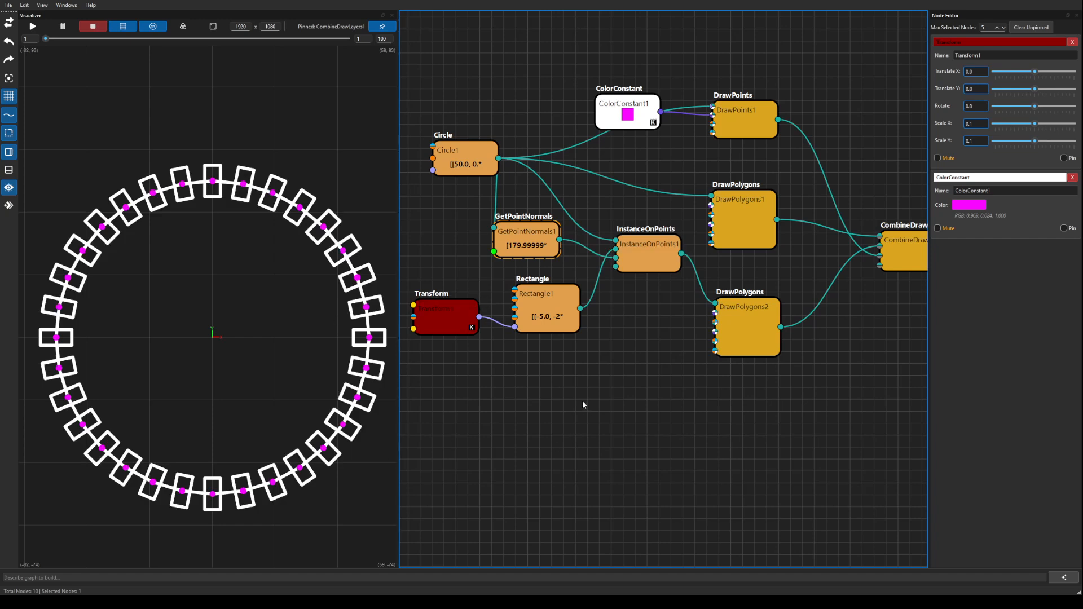
# Delete the DrawPoints node and the ColorConstant node that feeds it
pyautogui.moveTo(832, 325); pyautogui.dragTo(800, 357)
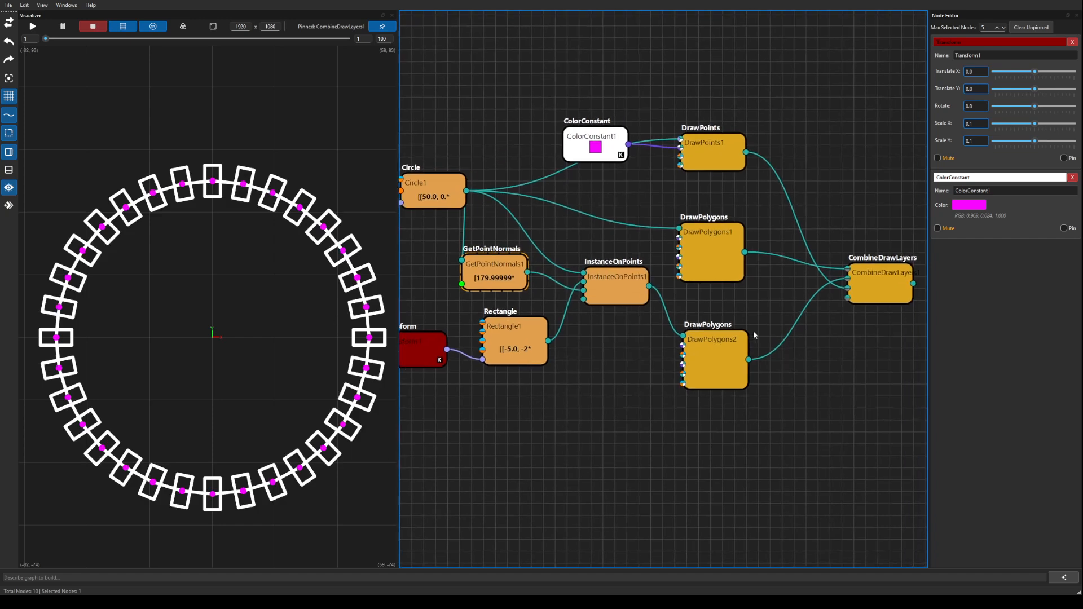
pyautogui.moveTo(578, 141); pyautogui.dragTo(601, 83)
pyautogui.moveTo(712, 159); pyautogui.dragTo(722, 141)
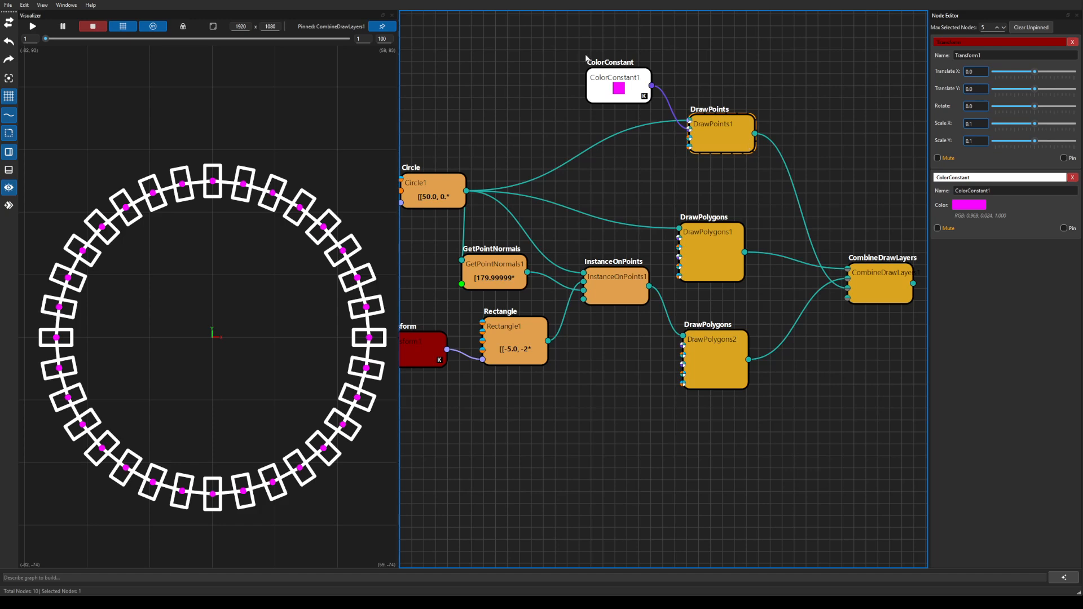
pyautogui.moveTo(565, 45); pyautogui.dragTo(797, 178)
pyautogui.press('Delete')
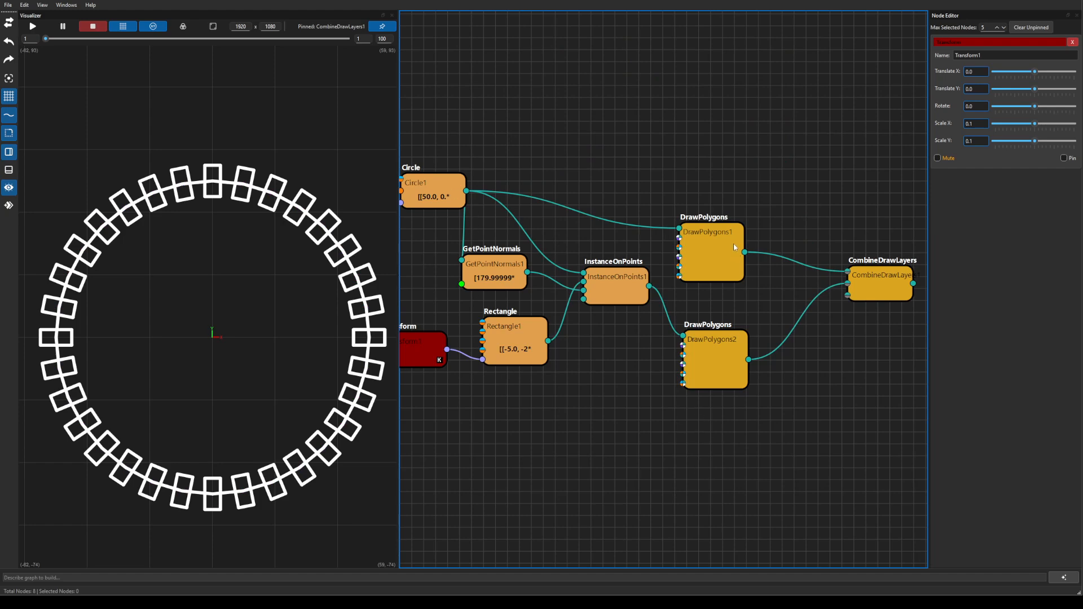
# Rearrange the DrawPolygons, Circle, GetPointNormals, Rectangle and Transform nodes, leaving free space between GetPointNormals and Transform
pyautogui.moveTo(734, 247); pyautogui.dragTo(738, 202)
pyautogui.moveTo(723, 356); pyautogui.dragTo(733, 327)
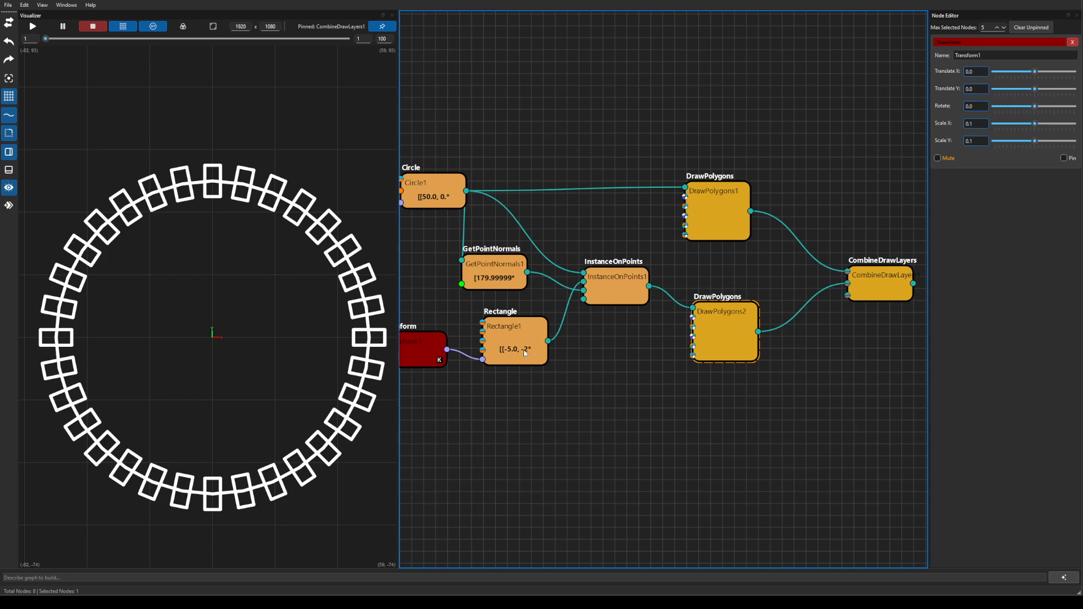
pyautogui.moveTo(585, 381); pyautogui.dragTo(721, 384)
pyautogui.moveTo(554, 180); pyautogui.dragTo(522, 162)
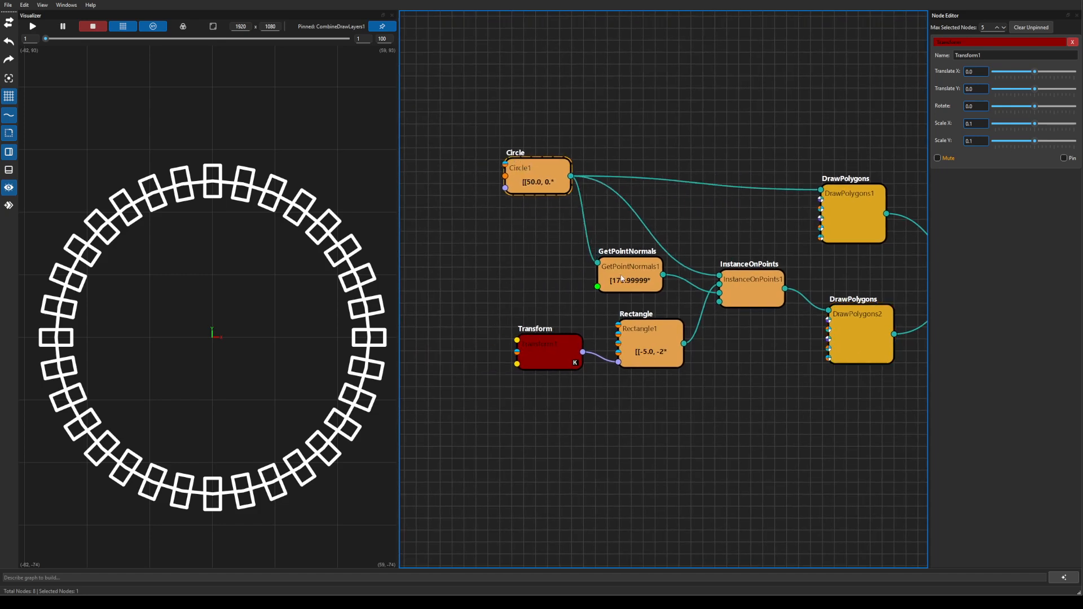
pyautogui.moveTo(622, 278)
pyautogui.mouseDown()
pyautogui.moveTo(553, 297)
pyautogui.moveTo(602, 282)
pyautogui.mouseUp()
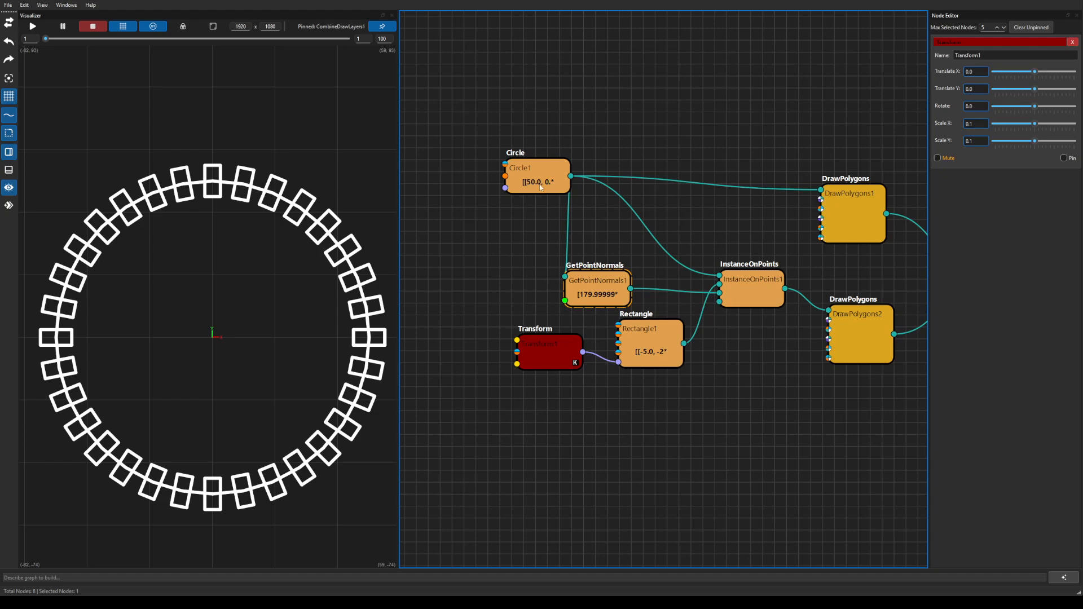
pyautogui.moveTo(541, 187); pyautogui.dragTo(515, 163)
pyautogui.moveTo(558, 365); pyautogui.dragTo(545, 389)
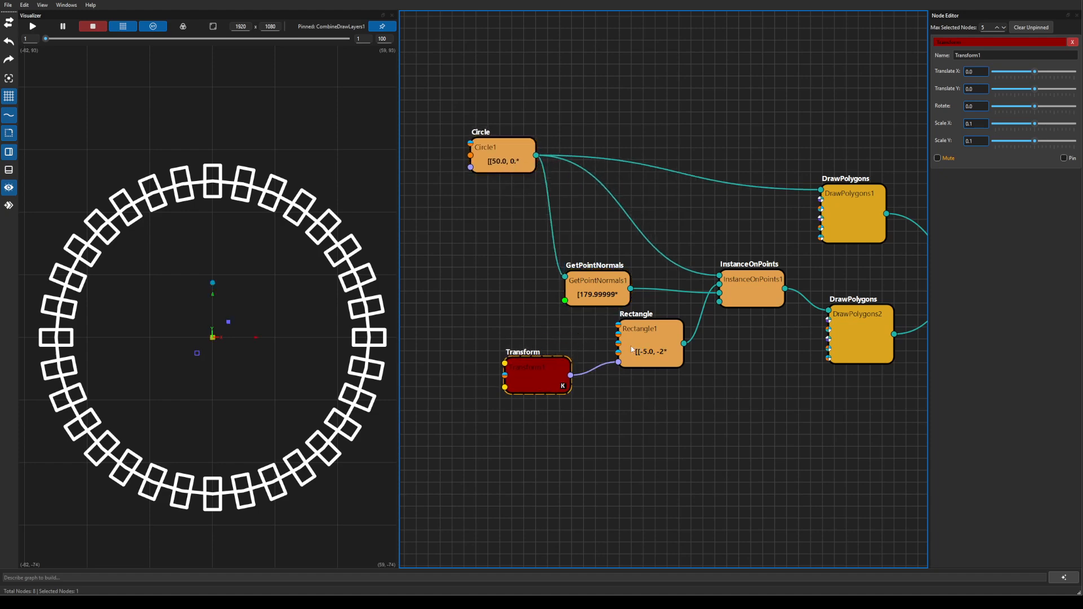
pyautogui.moveTo(642, 347); pyautogui.dragTo(644, 373)
pyautogui.moveTo(546, 386); pyautogui.dragTo(541, 420)
# Add a Float node above the Transform node, beside Rectangle
pyautogui.click(631, 364)
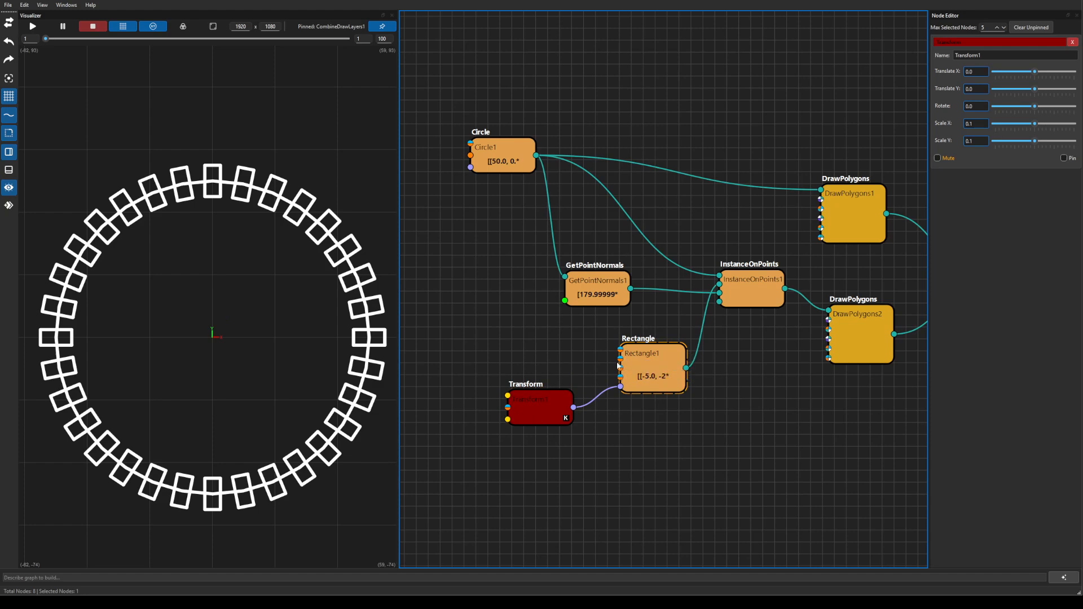
pyautogui.click(528, 339)
pyautogui.press('Tab')
pyautogui.write('float')
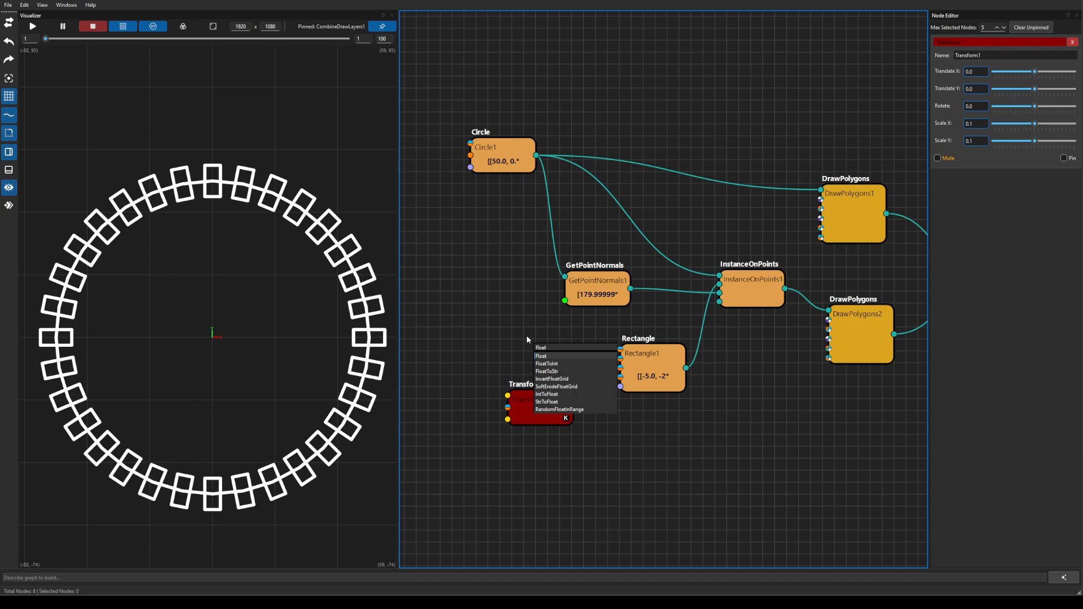
pyautogui.press('Return')
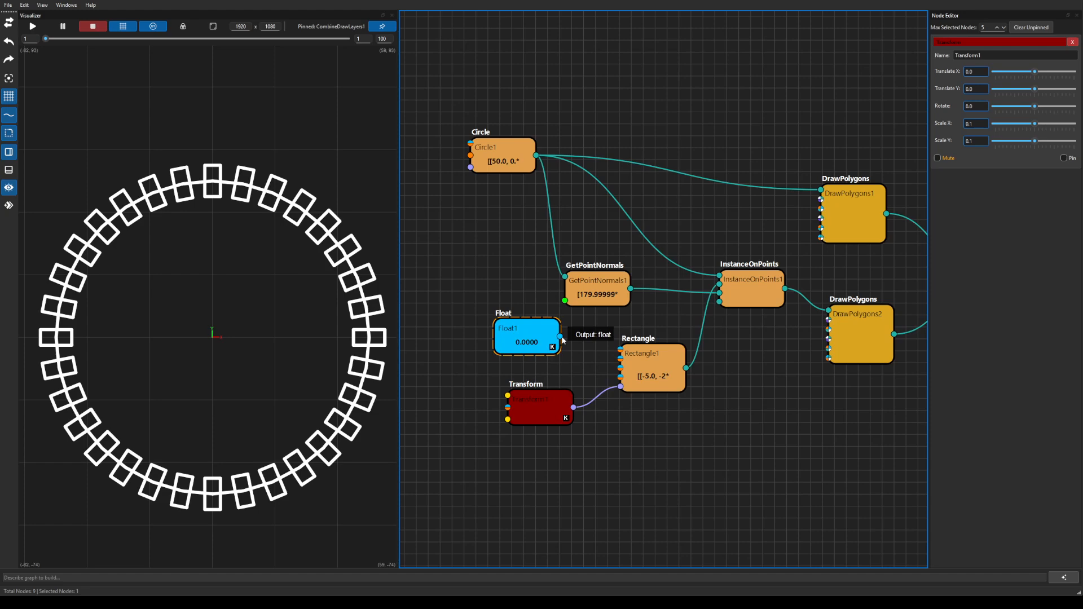
pyautogui.moveTo(562, 340); pyautogui.dragTo(577, 340)
# Set the Float node's value to 0.5 and connect its output to the third input of Rectangle
pyautogui.doubleClick(528, 329)
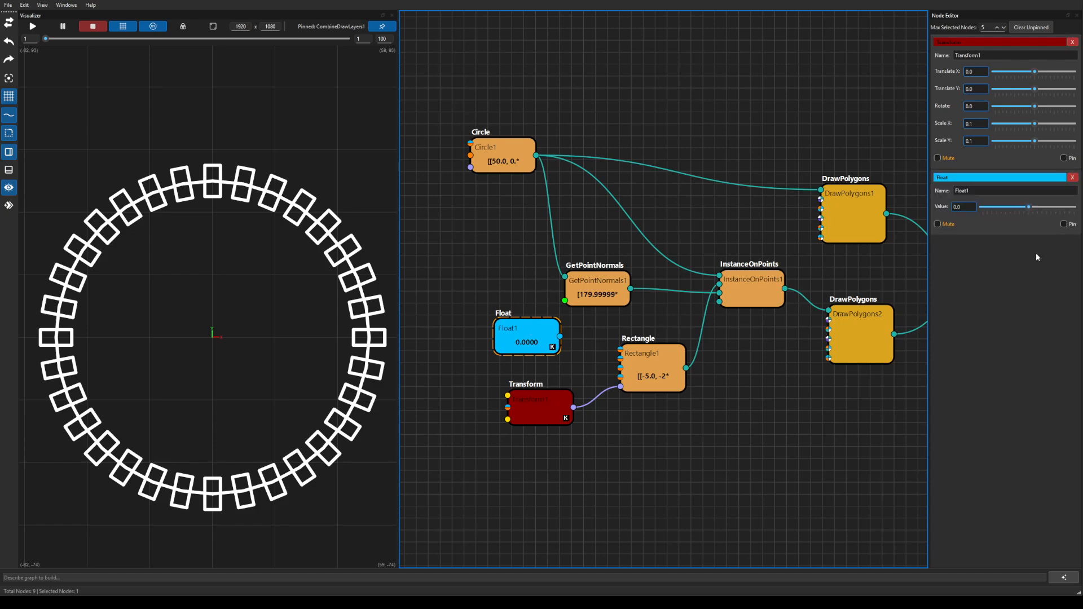
pyautogui.moveTo(967, 206); pyautogui.dragTo(898, 200)
pyautogui.write('0.5')
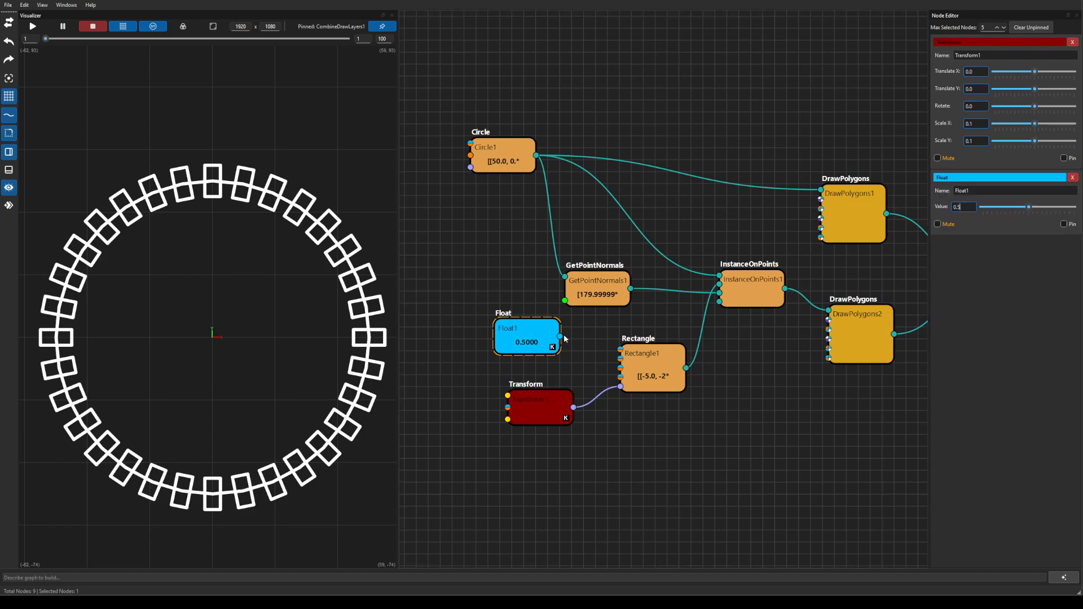
pyautogui.moveTo(560, 337); pyautogui.dragTo(560, 338)
pyautogui.moveTo(610, 365); pyautogui.dragTo(621, 368)
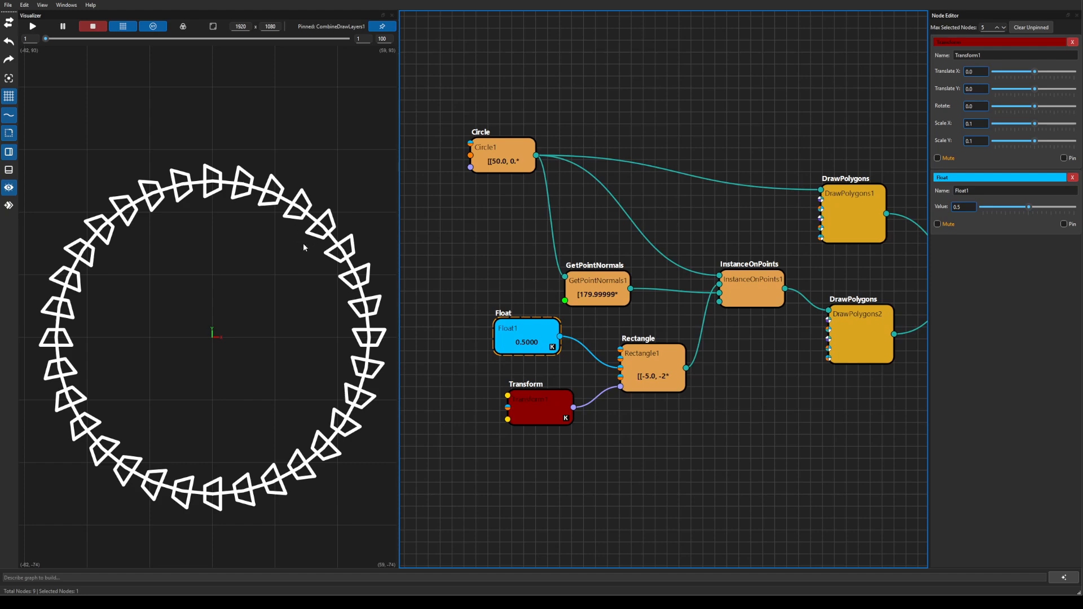
# Try out different rotations of the rectangle with the Transform node's Rotate value
pyautogui.click(544, 401)
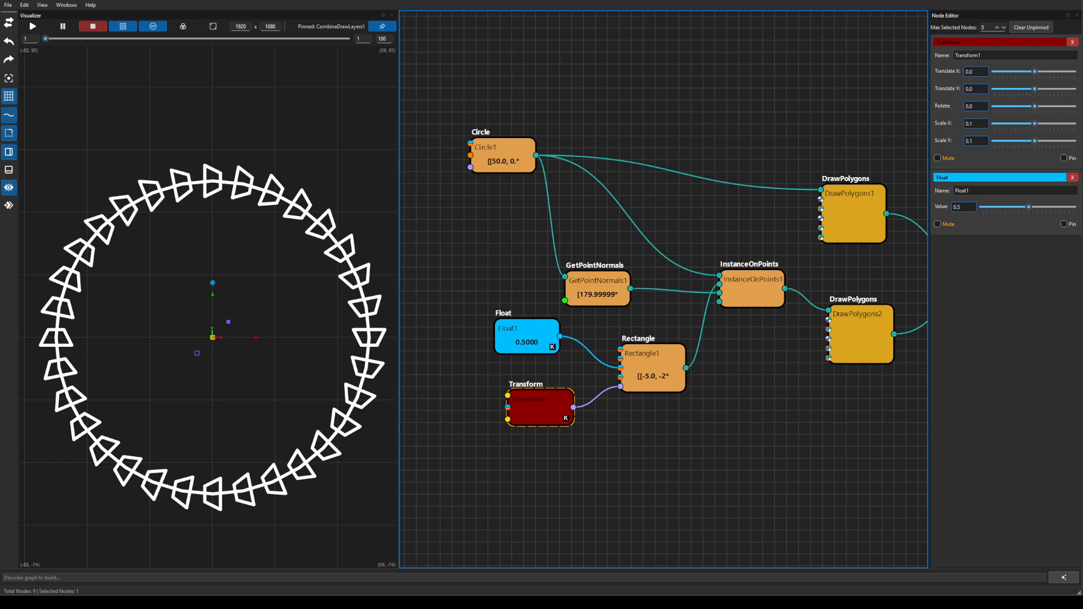
pyautogui.moveTo(1035, 106); pyautogui.dragTo(1072, 106)
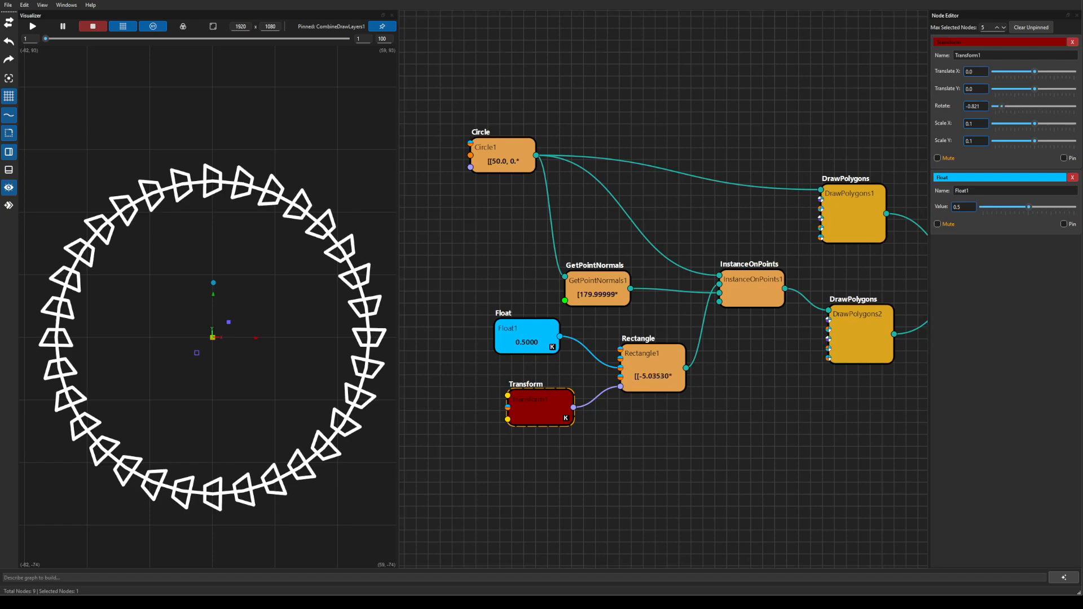
pyautogui.moveTo(1011, 122)
pyautogui.mouseDown()
pyautogui.moveTo(993, 117)
pyautogui.moveTo(1057, 118)
pyautogui.moveTo(1014, 115)
pyautogui.mouseUp()
pyautogui.moveTo(1035, 106)
pyautogui.mouseDown()
pyautogui.moveTo(959, 105)
pyautogui.moveTo(1064, 113)
pyautogui.moveTo(1047, 114)
pyautogui.mouseUp()
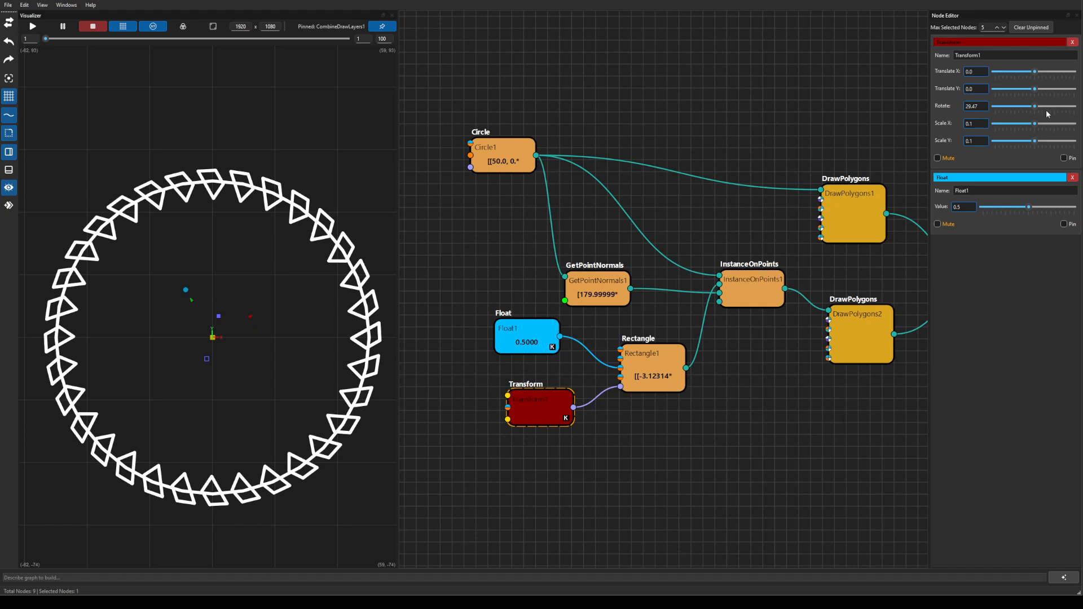
# Set the Transform node's Rotate value to 90.0
pyautogui.doubleClick(971, 106)
pyautogui.write('90.0')
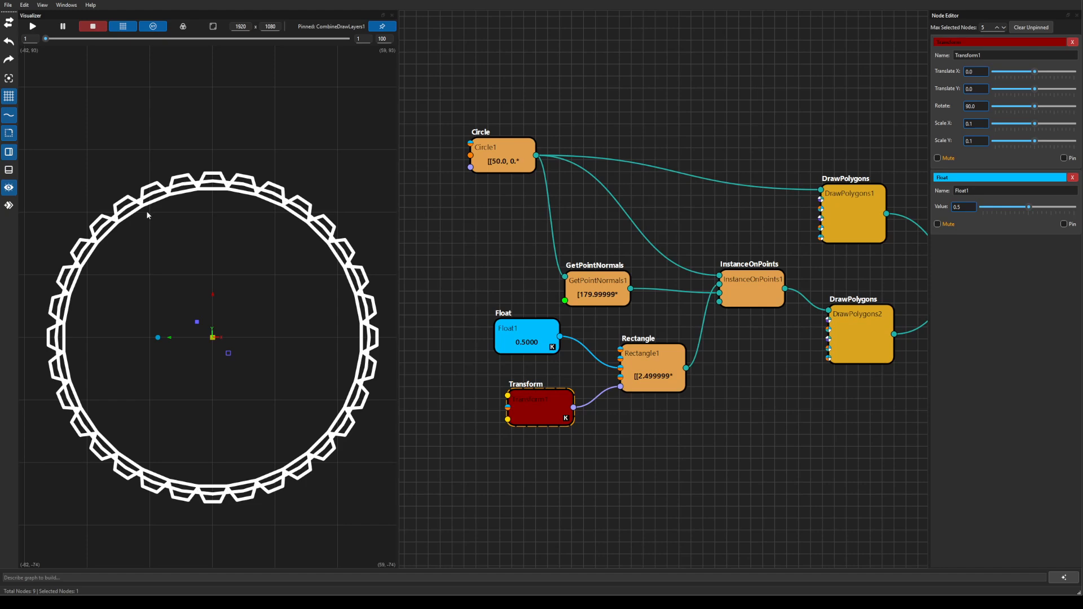
# Try moving the rectangle along Y with the Transform gizmo, and undo the move
pyautogui.scroll(-1, 273, 264)
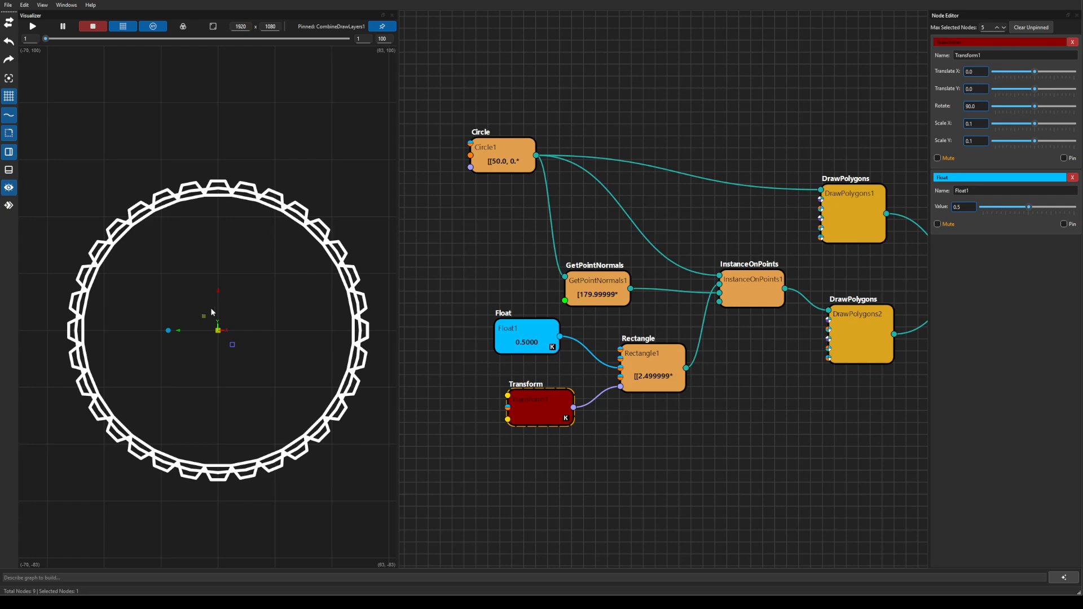
pyautogui.moveTo(218, 292); pyautogui.dragTo(220, 287)
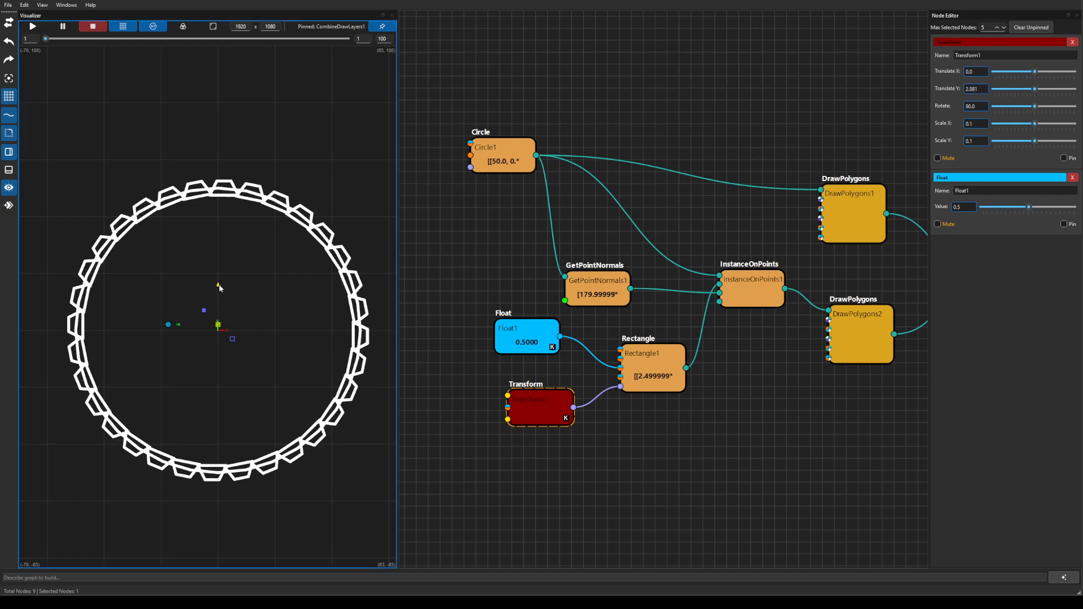
pyautogui.hotkey('ctrl', 'z')
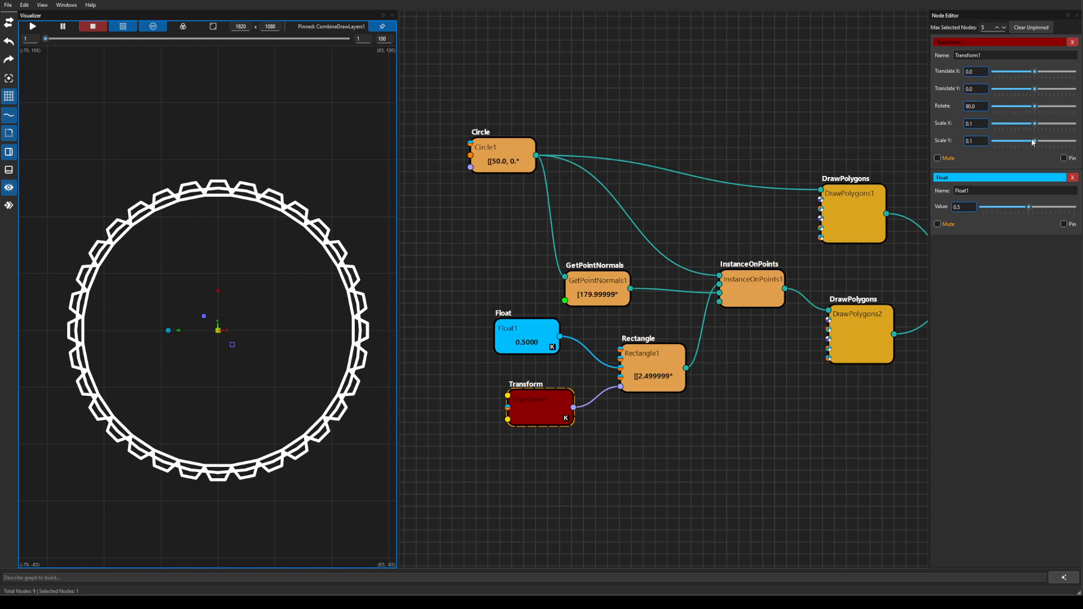
# Set the Transform node's Translate X to -2.0 to shift the teeth outward from the circle
pyautogui.moveTo(1035, 72); pyautogui.dragTo(856, 73)
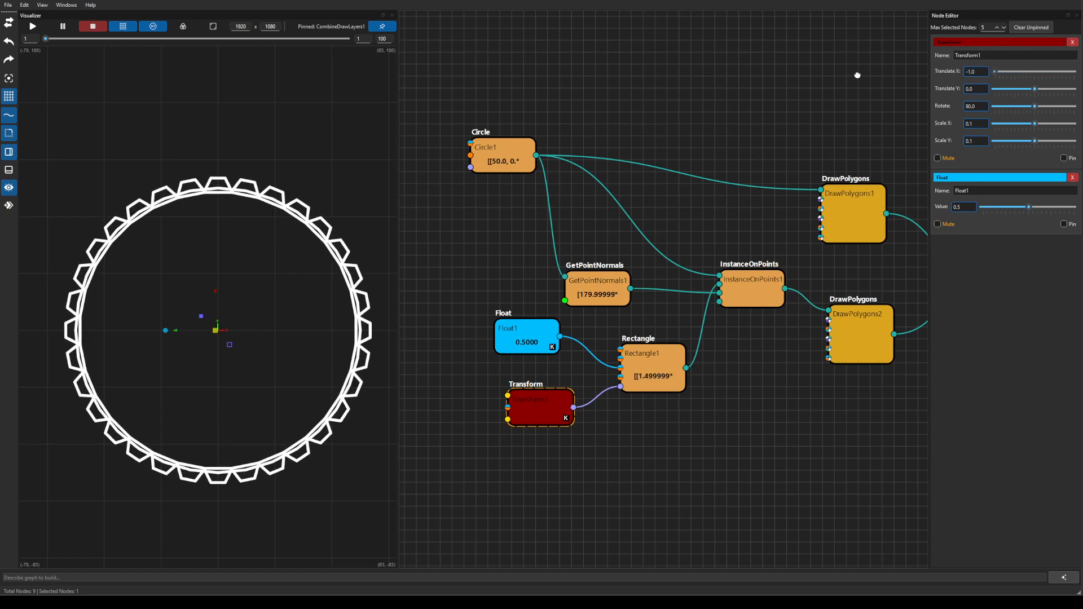
pyautogui.moveTo(1035, 71); pyautogui.dragTo(911, 62)
pyautogui.moveTo(1035, 73); pyautogui.dragTo(1013, 80)
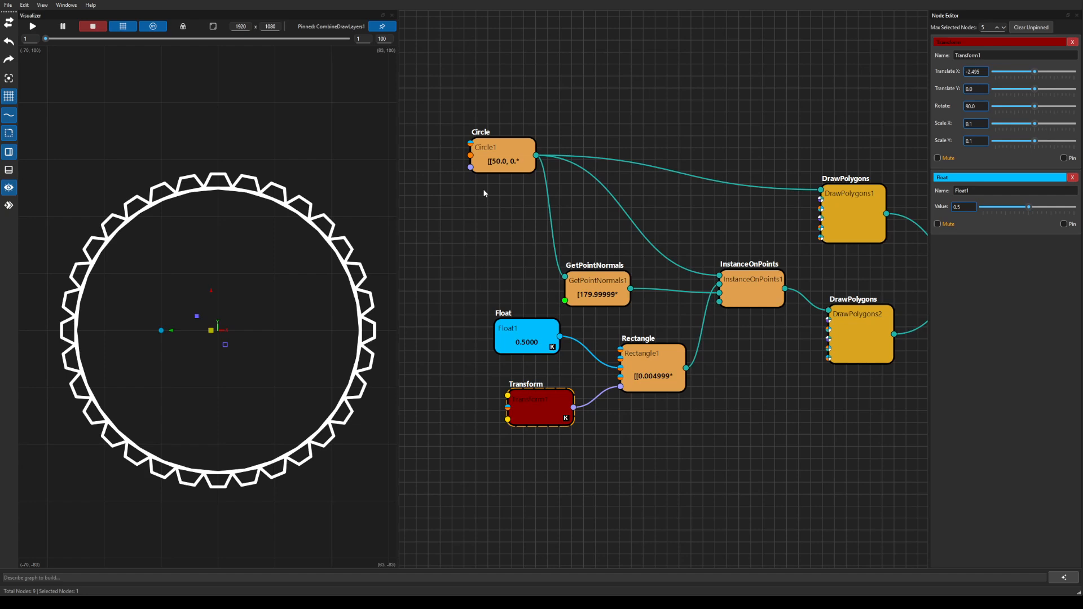
pyautogui.hotkey('ctrl', 'z')
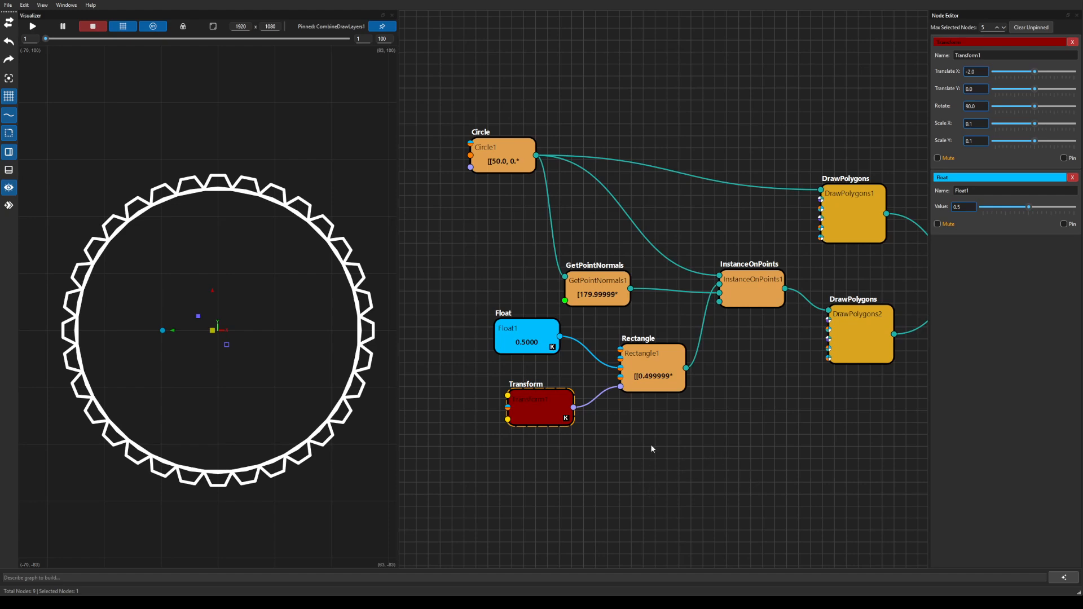
# Add a Float node beside Circle, on its input side
pyautogui.moveTo(614, 94); pyautogui.dragTo(746, 114)
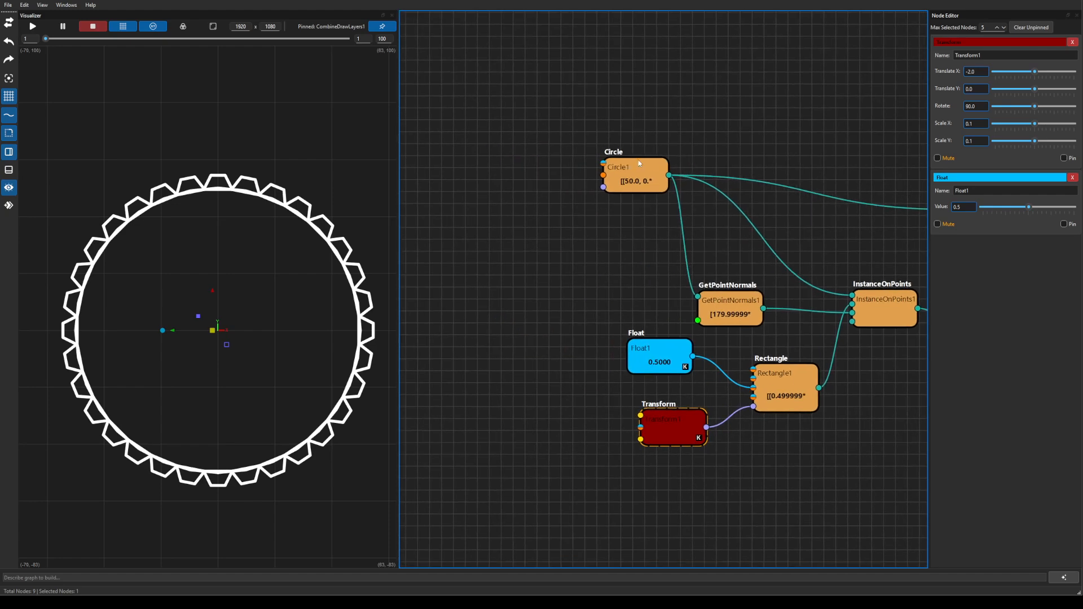
pyautogui.rightClick(515, 168)
pyautogui.write('floa')
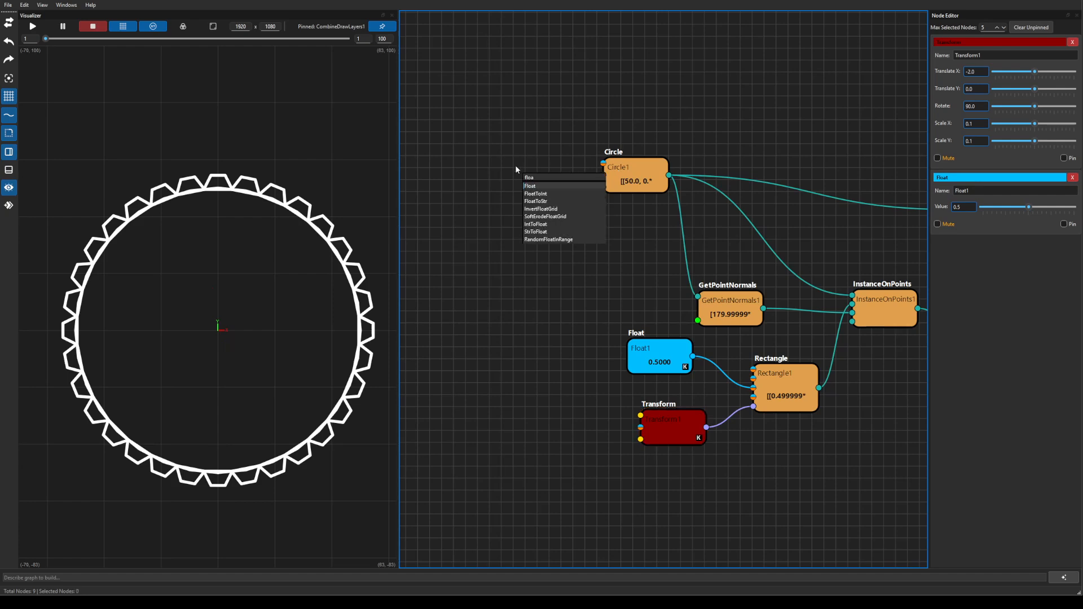
pyautogui.write('t')
pyautogui.press('Return')
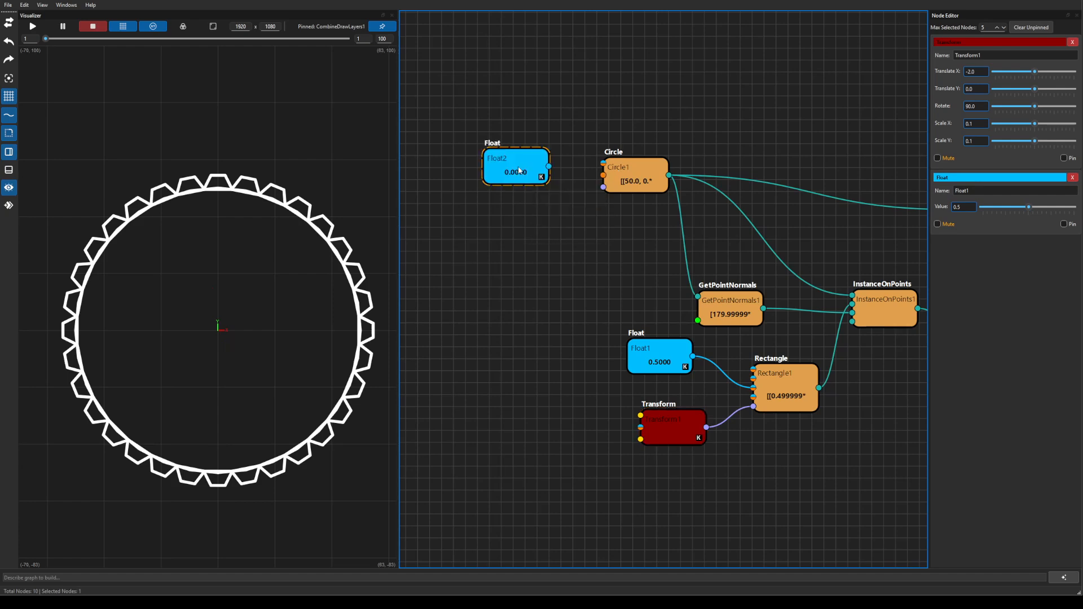
# Set the new Float node's value to 100.0 and connect its output to Circle's first input
pyautogui.doubleClick(518, 170)
pyautogui.moveTo(972, 274); pyautogui.dragTo(913, 275)
pyautogui.write('10')
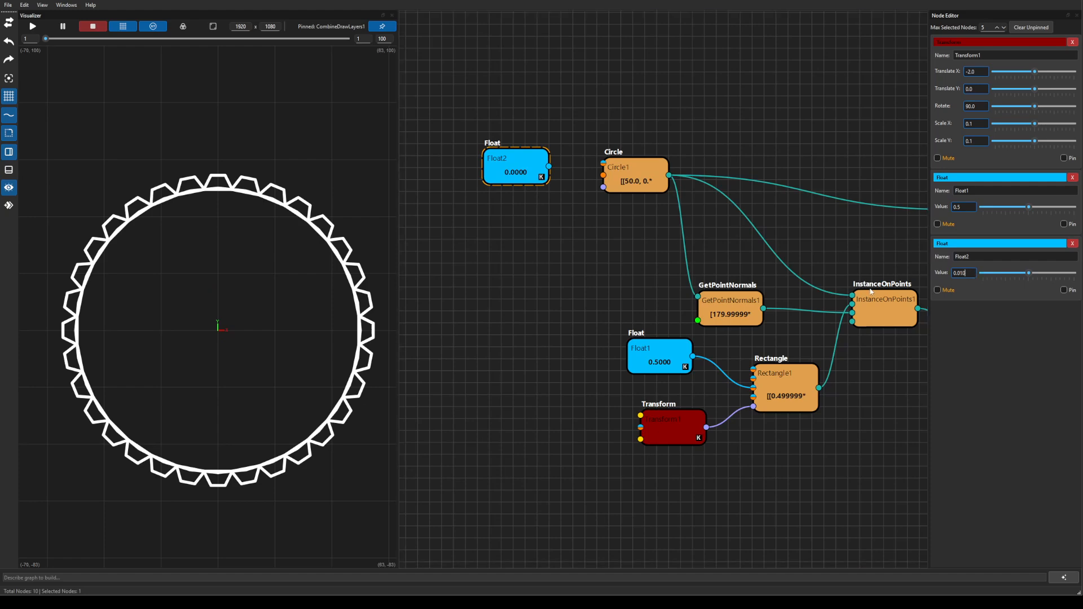
pyautogui.write('0')
pyautogui.click(578, 171)
pyautogui.moveTo(578, 171); pyautogui.dragTo(603, 163)
pyautogui.scroll(-2, 229, 291)
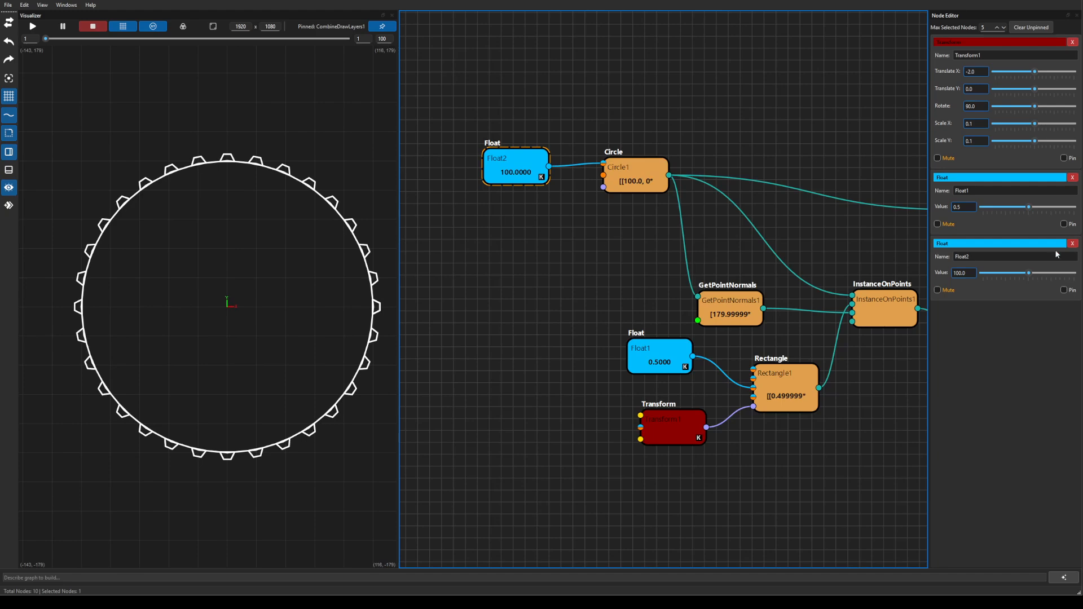
# Set the value of the Float node feeding Circle to 70.0
pyautogui.click(964, 273)
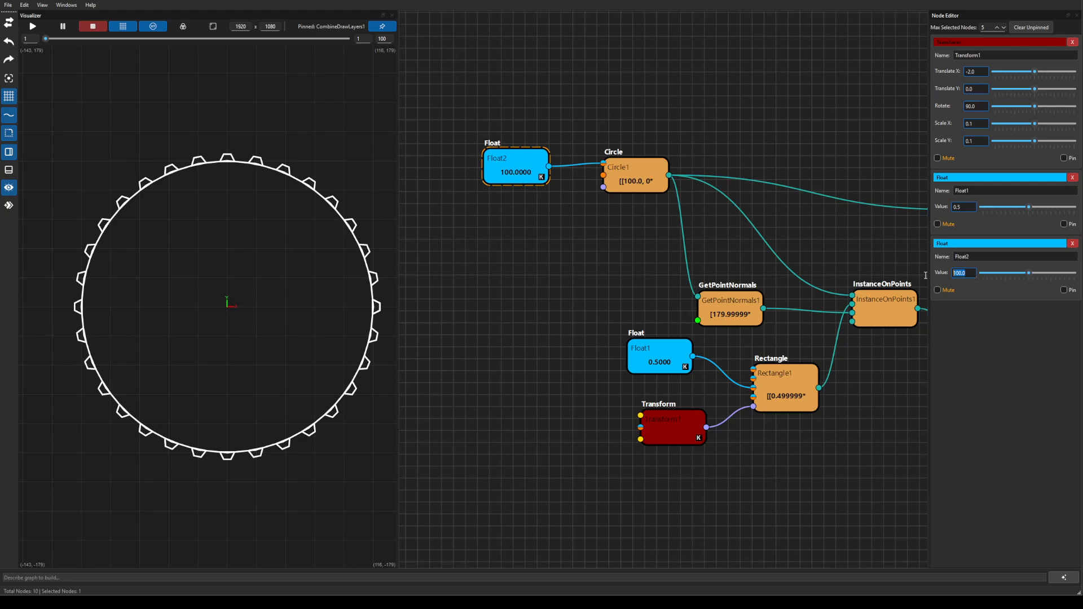
pyautogui.write('70.0')
pyautogui.scroll(4, 193, 300)
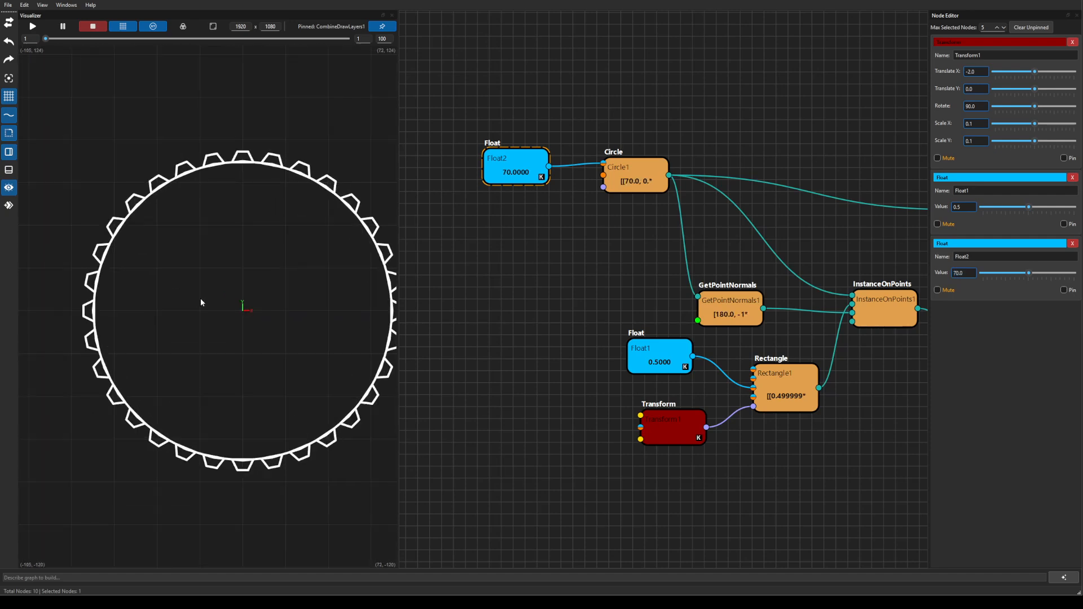
pyautogui.moveTo(252, 302); pyautogui.dragTo(214, 318)
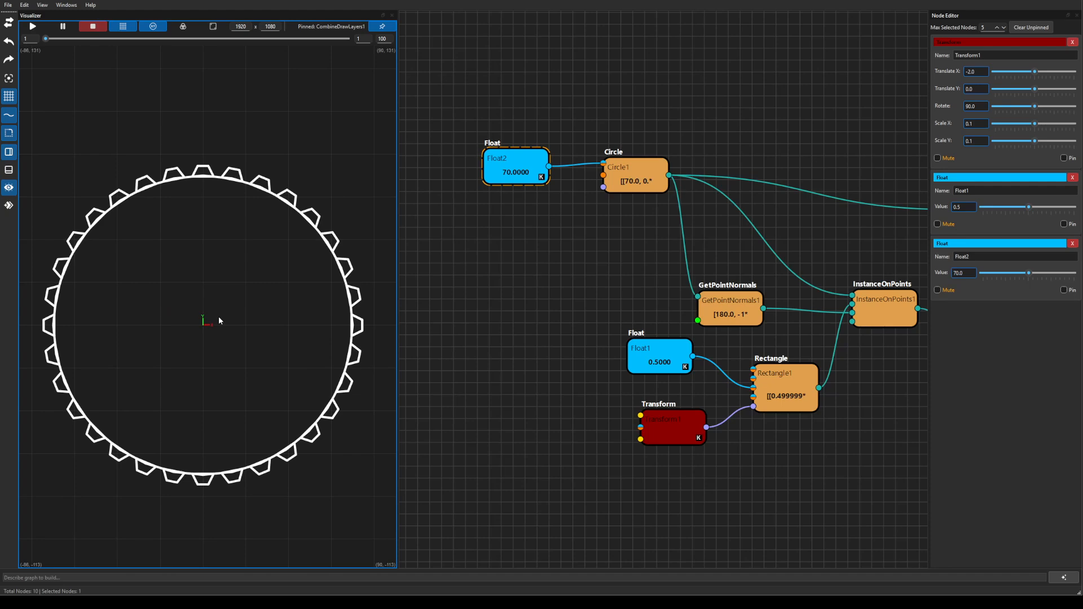
pyautogui.scroll(4, 140, 278)
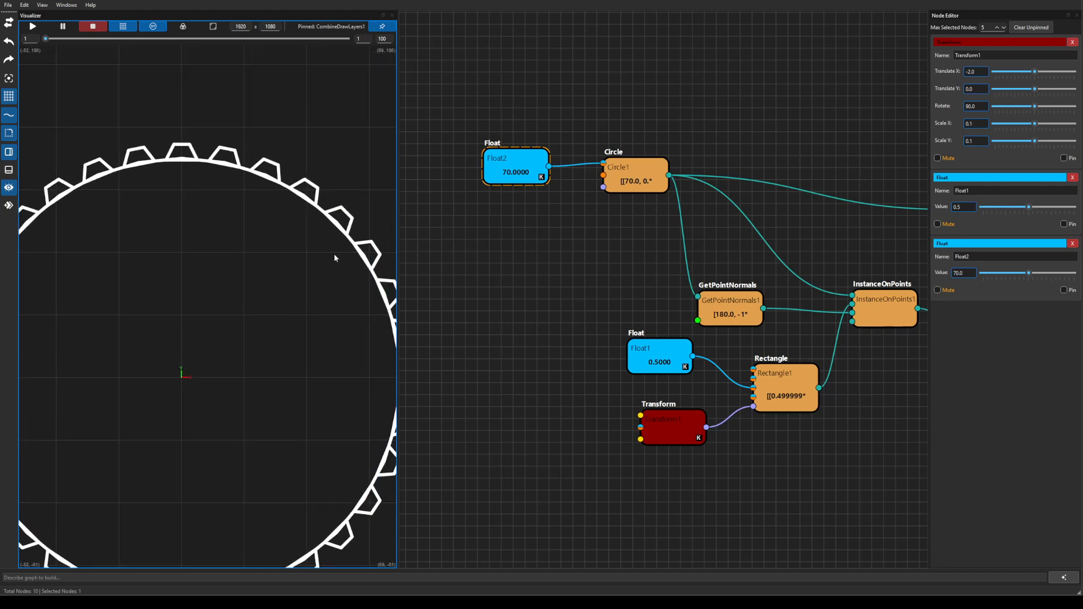
# Open the Transform node's settings and set Scale X to 0.2
pyautogui.click(656, 427)
pyautogui.doubleClick(683, 427)
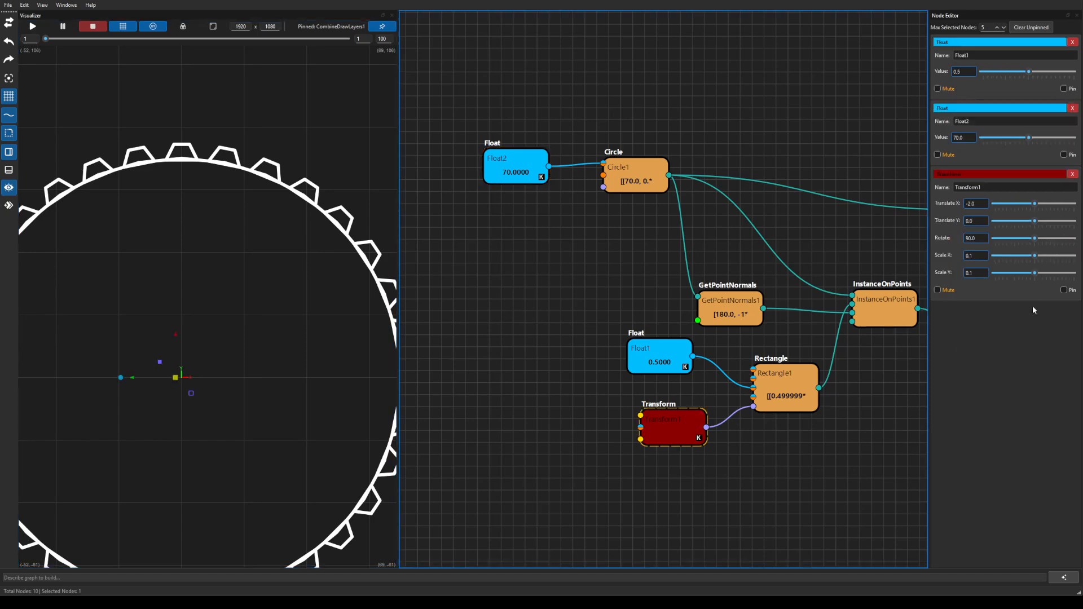
pyautogui.click(976, 257)
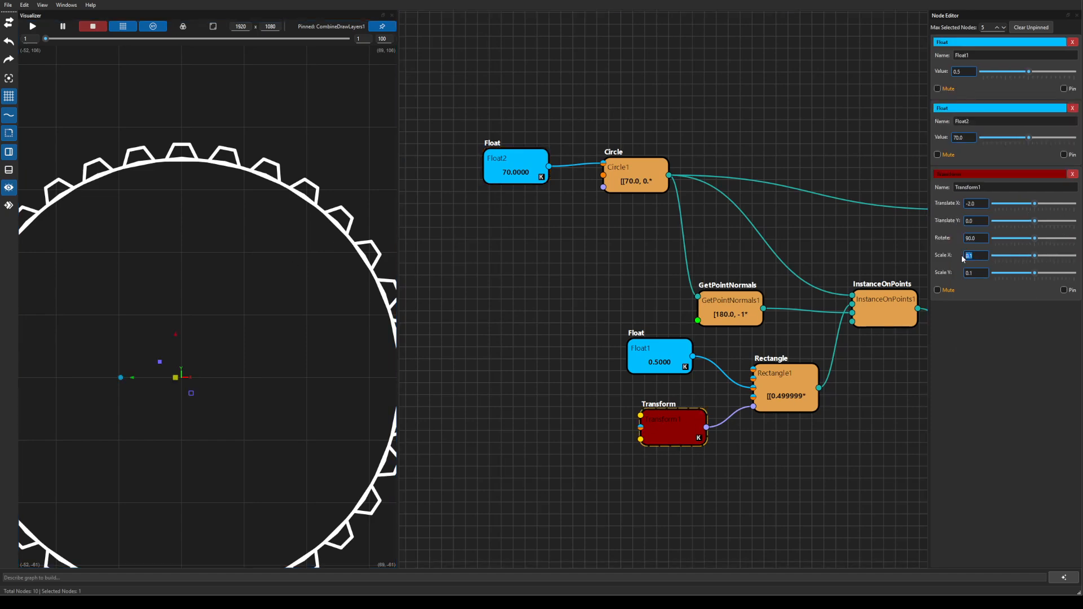
pyautogui.press('BackSpace')
pyautogui.write('.2')
pyautogui.press('Return')
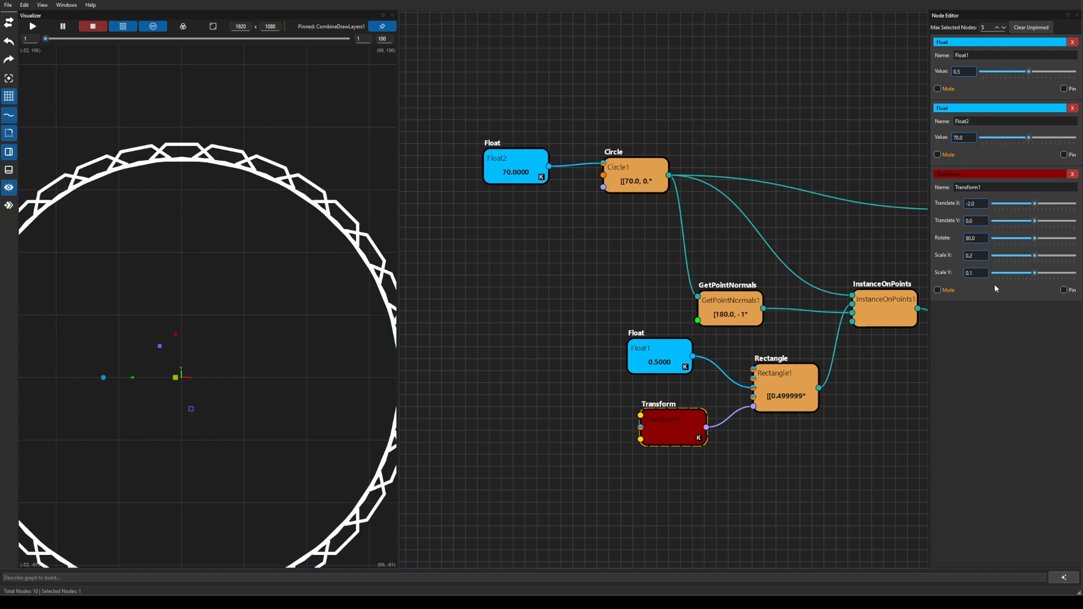
# Set the Transform node's Scale X to 0.1 and raise Scale Y to 0.163
pyautogui.click(974, 273)
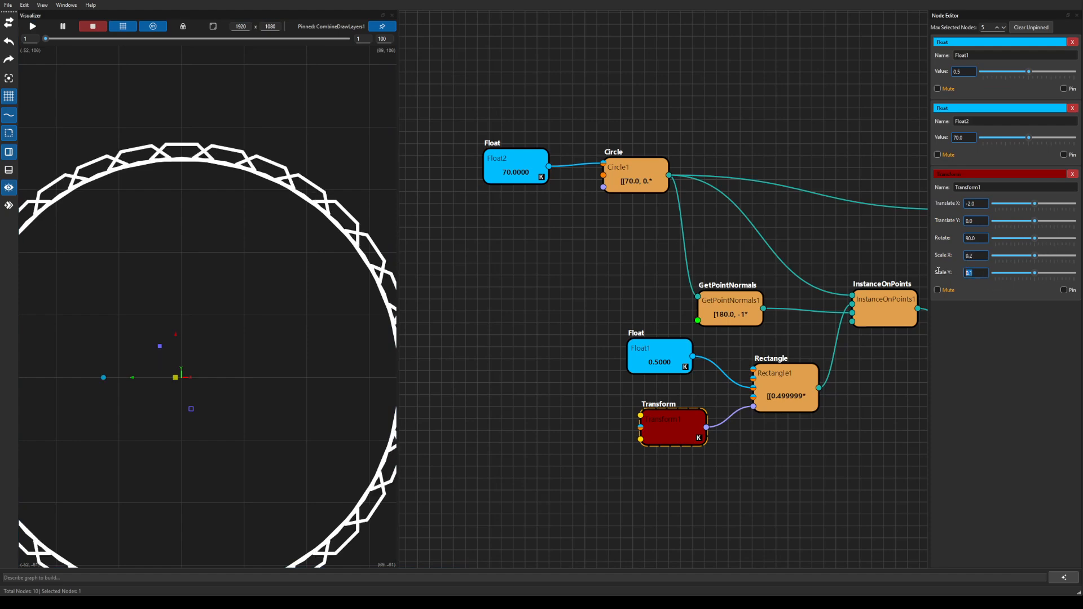
pyautogui.click(976, 255)
pyautogui.press('BackSpace')
pyautogui.write('0.1')
pyautogui.moveTo(1035, 273); pyautogui.dragTo(1037, 272)
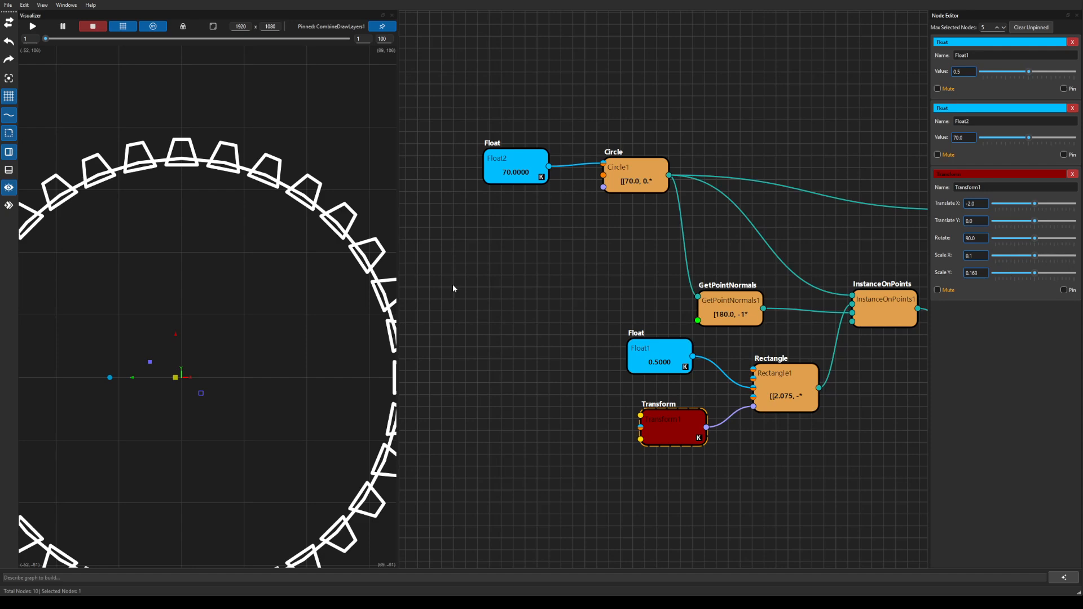
pyautogui.scroll(-3, 310, 263)
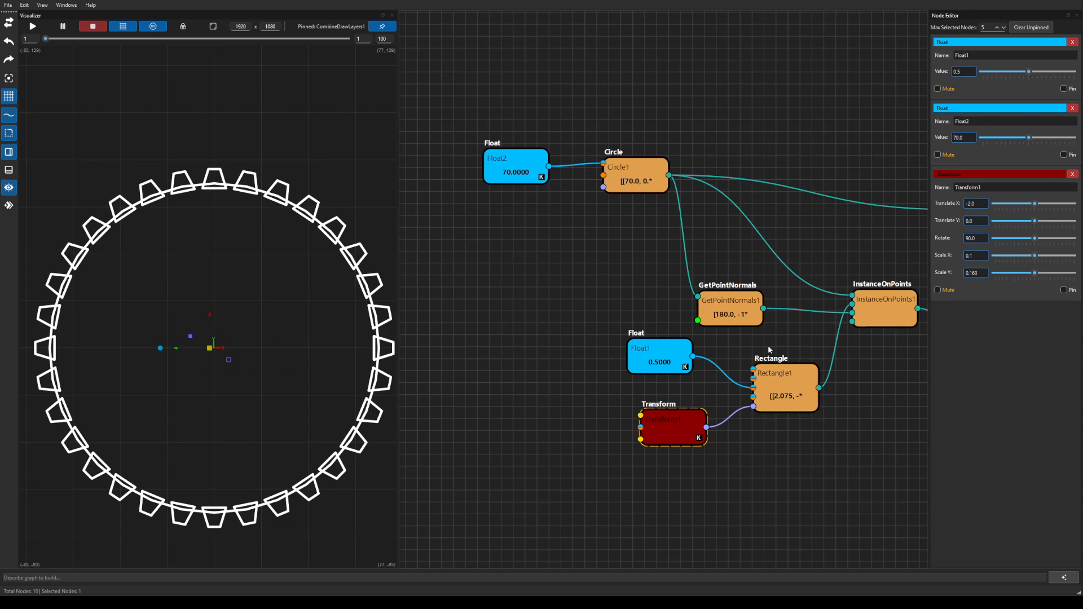
# Review the node graph from Circle, Rectangle and GetPointNormals through InstanceOnPoints and both DrawPolygons nodes to CombineDrawLayers
pyautogui.moveTo(875, 396); pyautogui.dragTo(758, 372)
pyautogui.moveTo(560, 397); pyautogui.dragTo(532, 391)
pyautogui.moveTo(778, 396); pyautogui.dragTo(683, 374)
pyautogui.moveTo(754, 326); pyautogui.dragTo(760, 328)
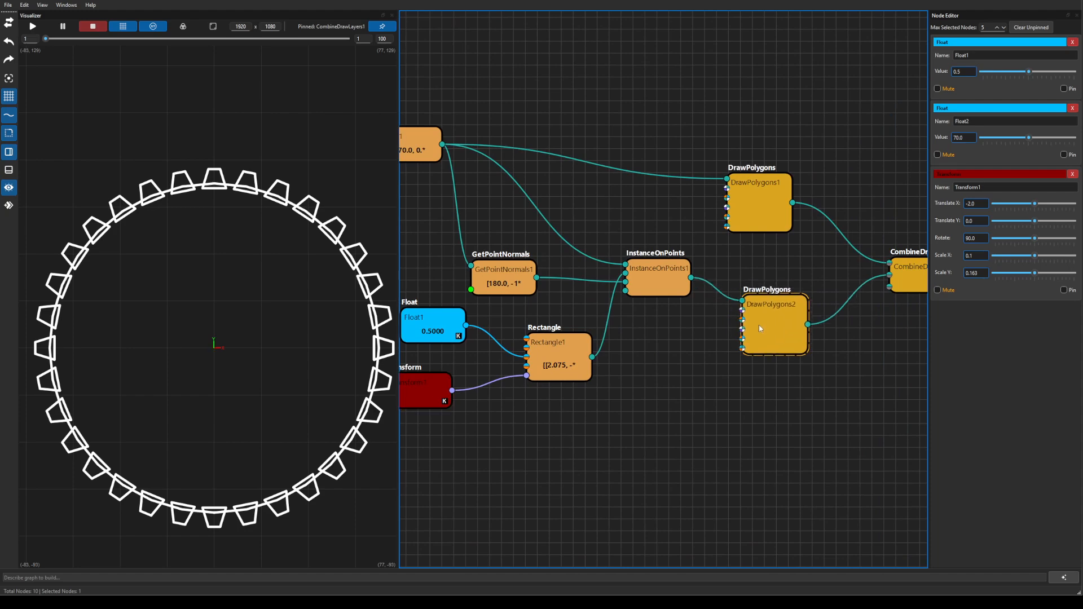
pyautogui.scroll(-2, 645, 343)
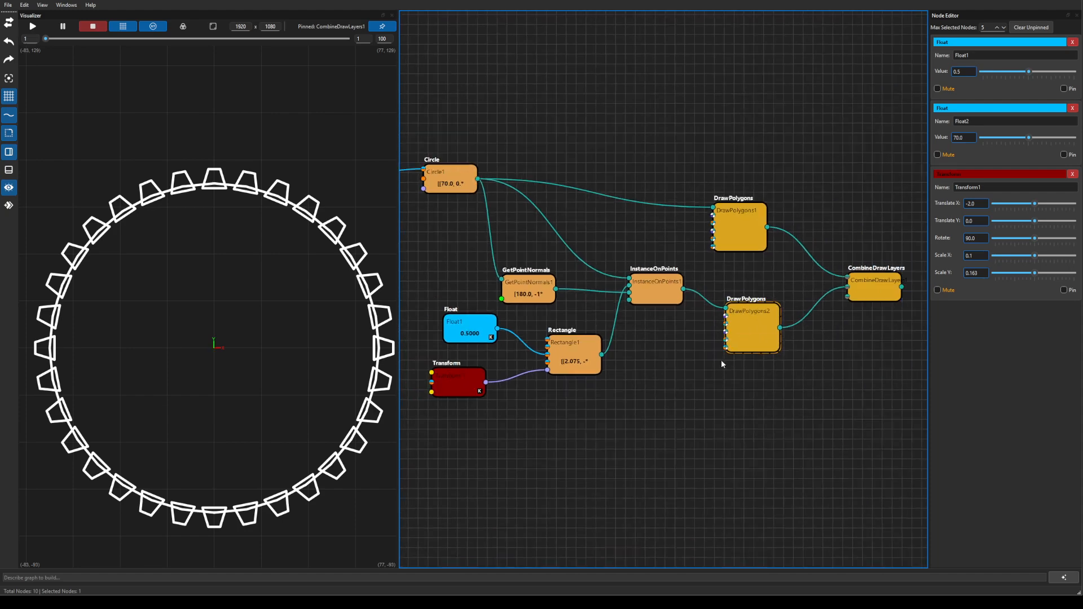
pyautogui.moveTo(682, 325); pyautogui.dragTo(641, 337)
pyautogui.moveTo(696, 227); pyautogui.dragTo(705, 229)
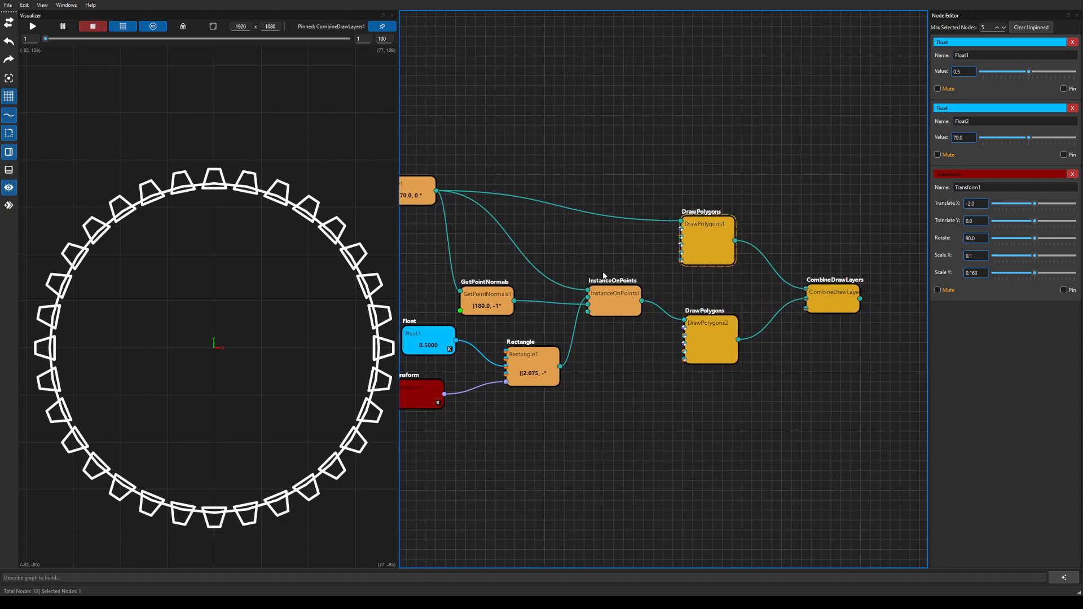
pyautogui.moveTo(669, 371); pyautogui.dragTo(611, 379)
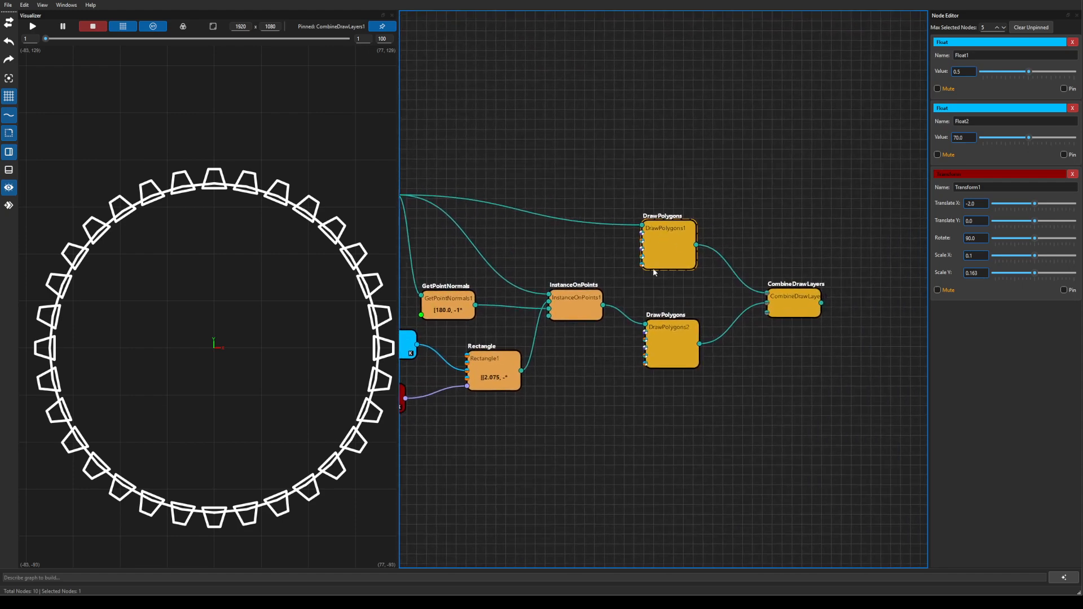
pyautogui.moveTo(748, 361); pyautogui.dragTo(716, 358)
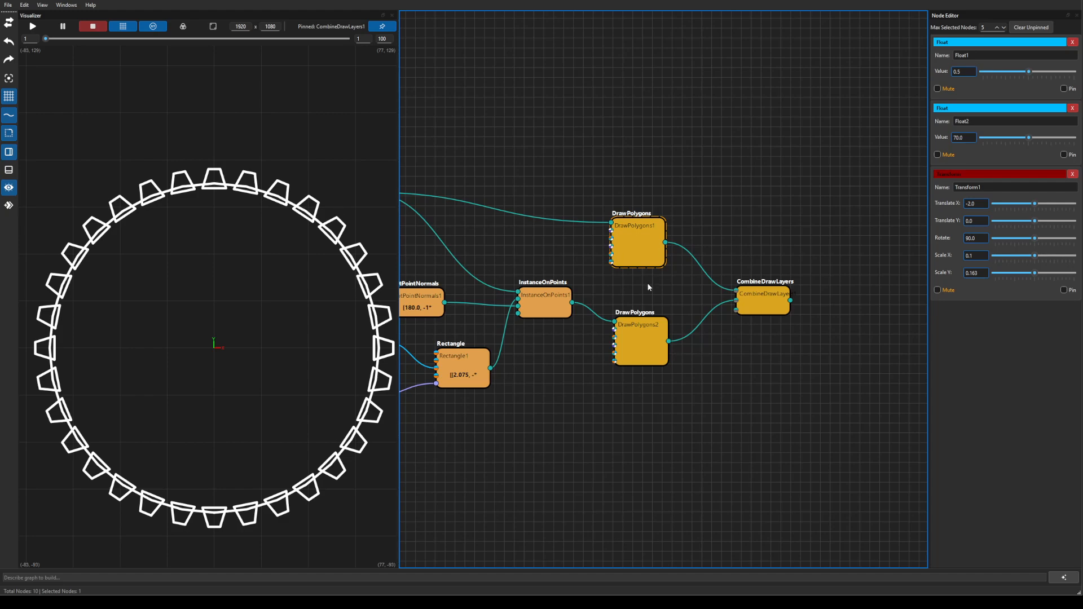
pyautogui.moveTo(630, 286); pyautogui.dragTo(778, 308)
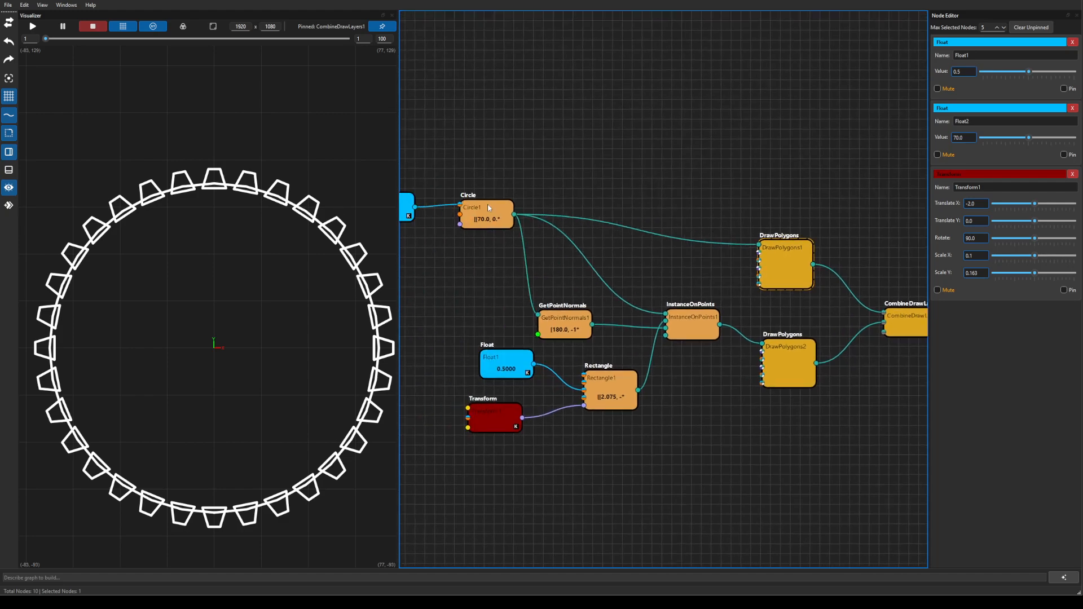
pyautogui.moveTo(711, 443); pyautogui.dragTo(679, 439)
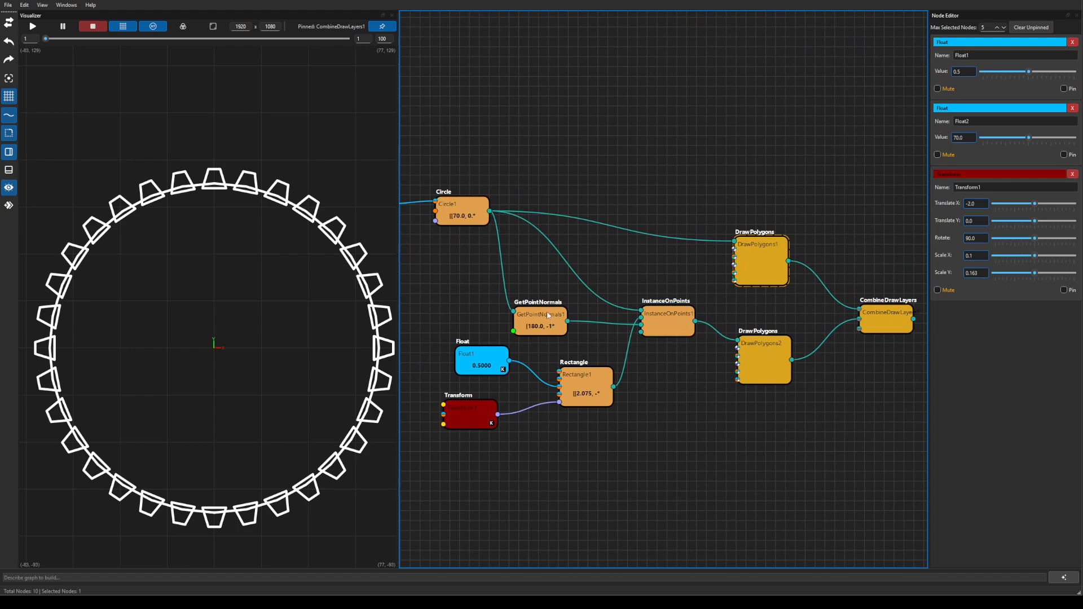
pyautogui.moveTo(482, 295); pyautogui.dragTo(542, 248)
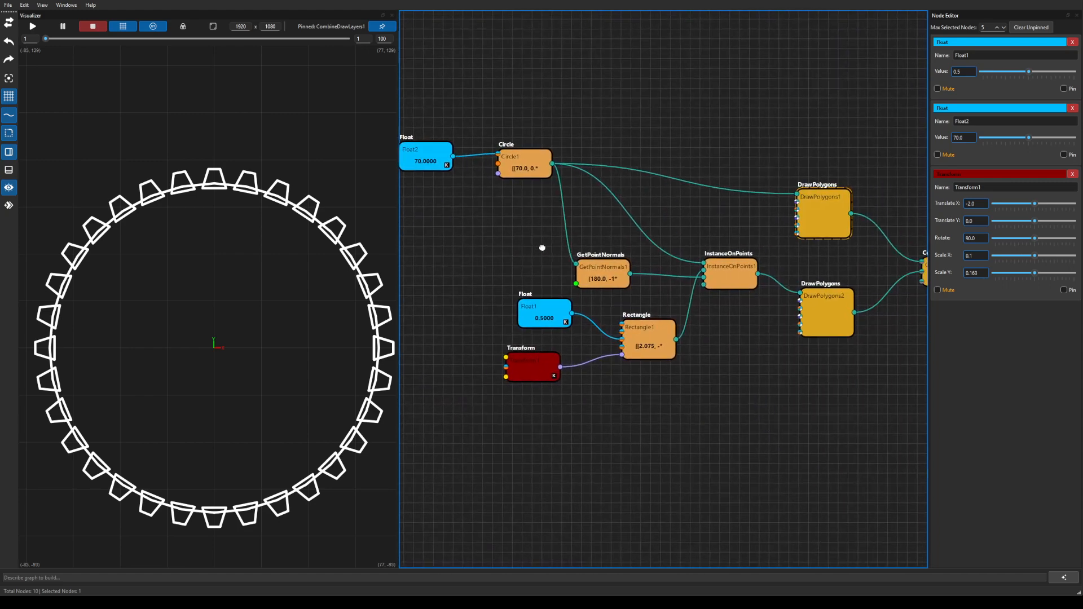
pyautogui.moveTo(714, 374); pyautogui.dragTo(673, 400)
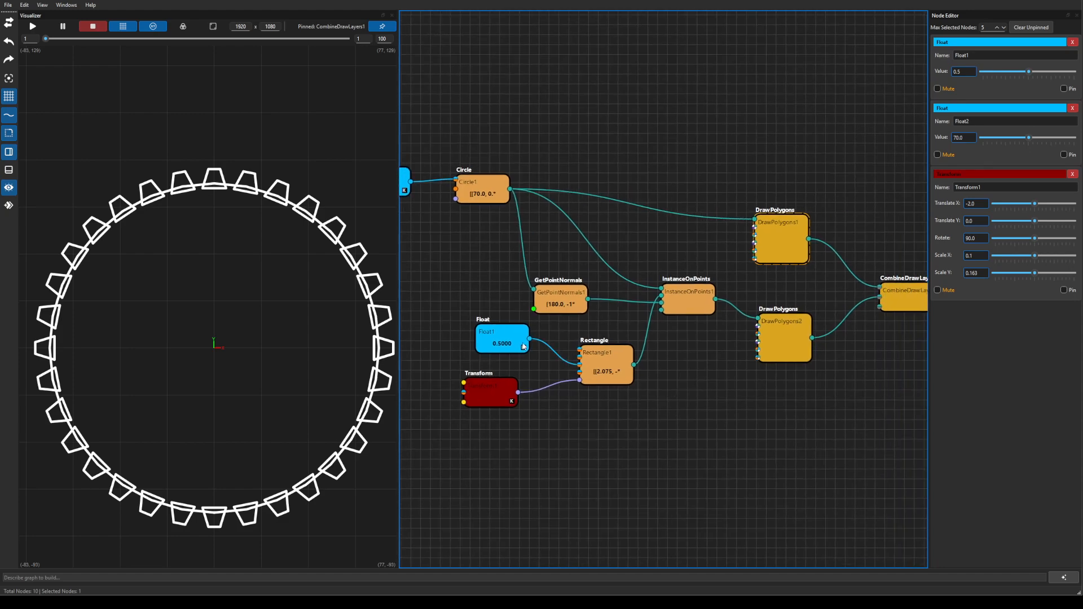
pyautogui.moveTo(640, 358); pyautogui.dragTo(511, 383)
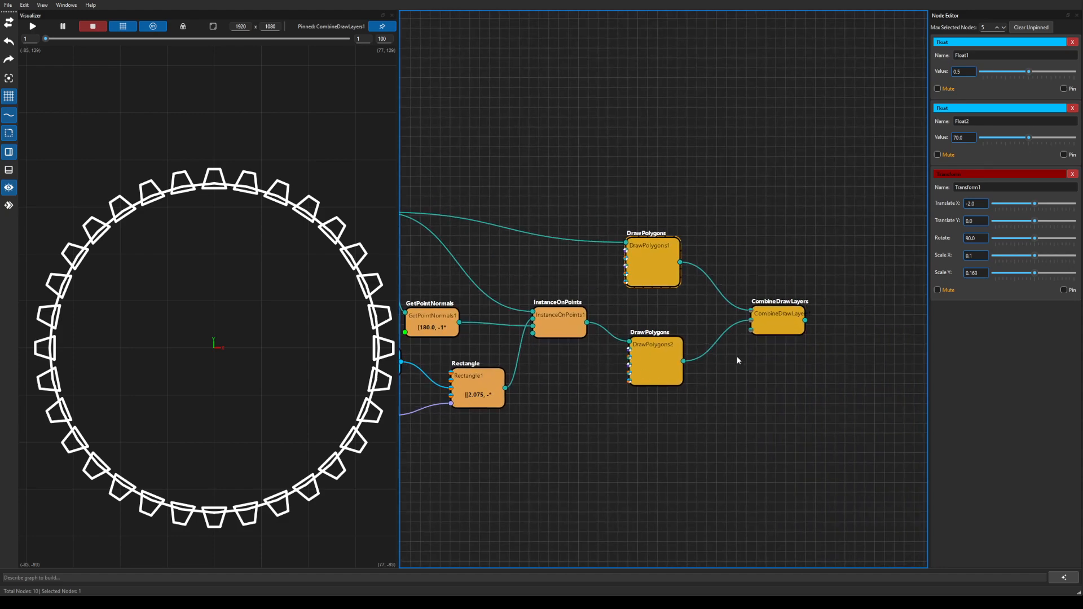
# Make room in the graph by moving DrawPolygons1 upward and CombineDrawLayers farther from the DrawPolygons nodes
pyautogui.moveTo(649, 265); pyautogui.dragTo(666, 242)
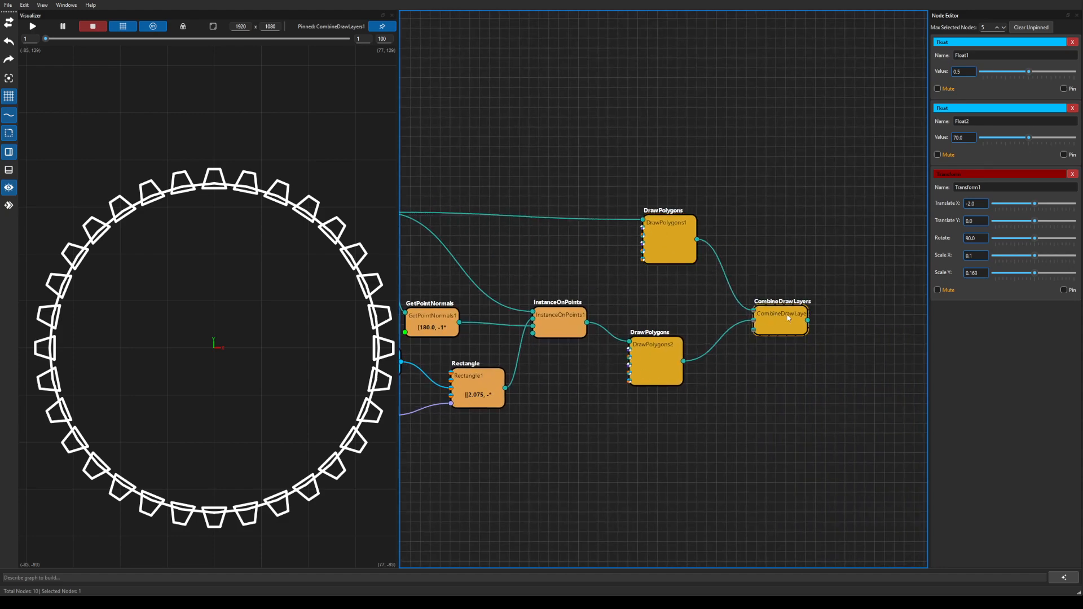
pyautogui.moveTo(768, 318); pyautogui.dragTo(810, 324)
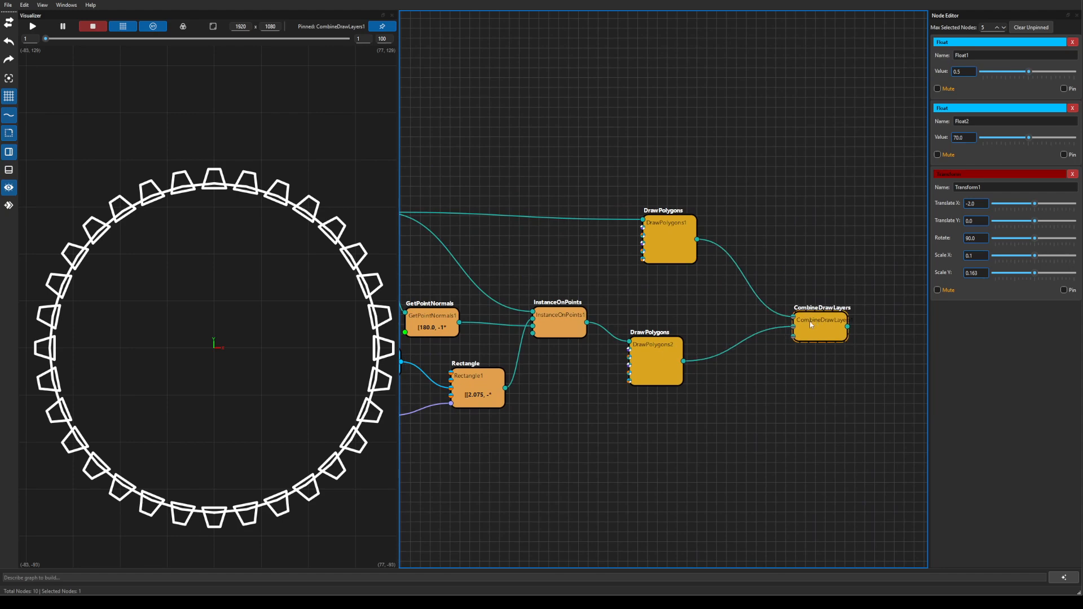
# Add a BooleanUnion node between InstanceOnPoints and the DrawPolygons nodes, moving DrawPolygons1 aside to make room
pyautogui.click(539, 146)
pyautogui.press('Tab')
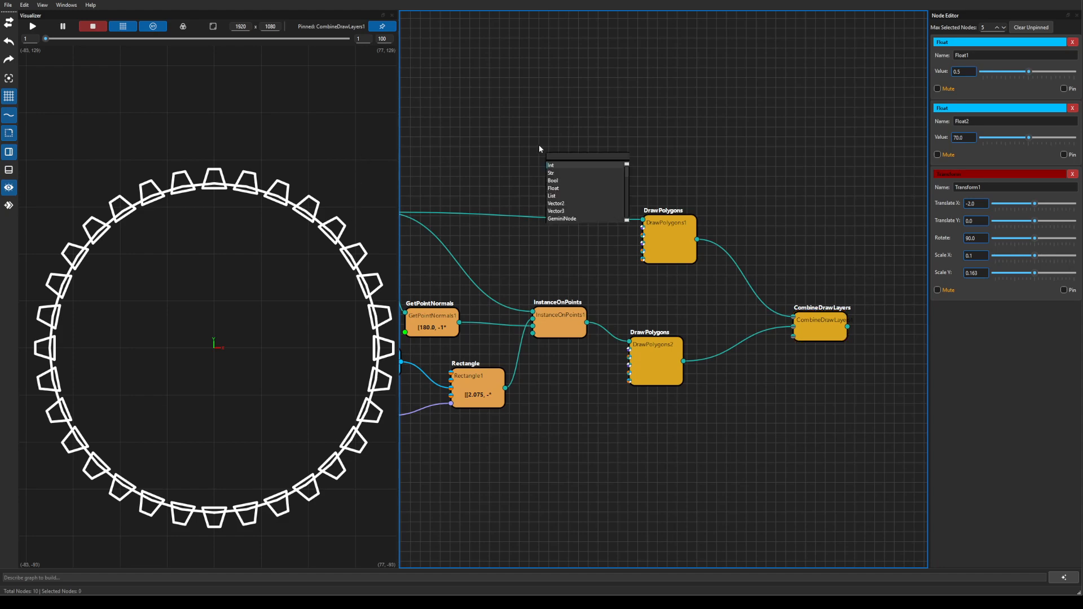
pyautogui.write('un')
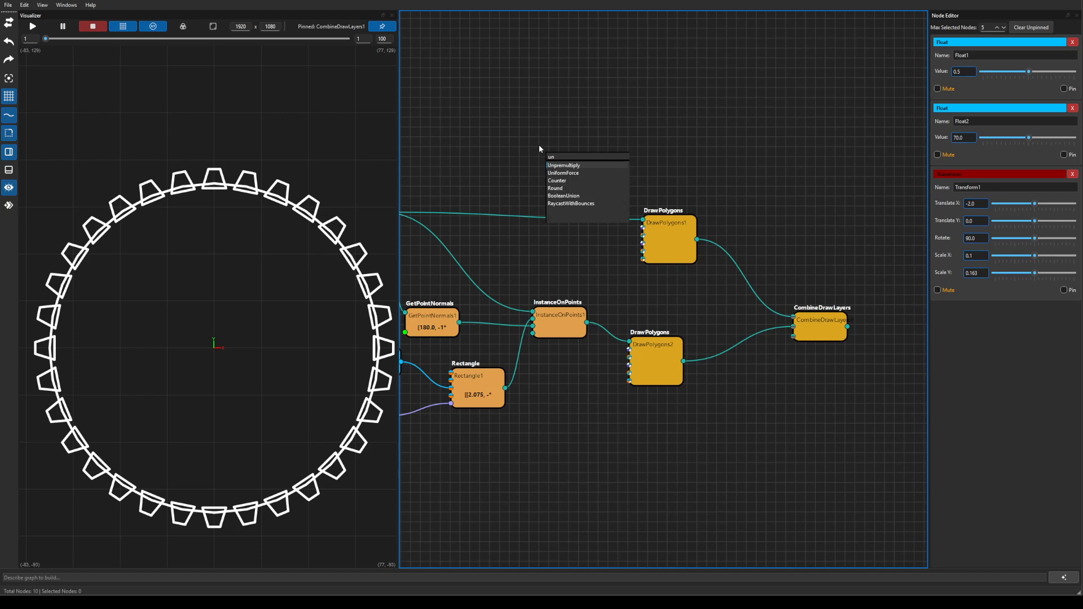
pyautogui.press('Down')
pyautogui.press('Down')
pyautogui.press('Down')
pyautogui.press('Down')
pyautogui.press('Escape')
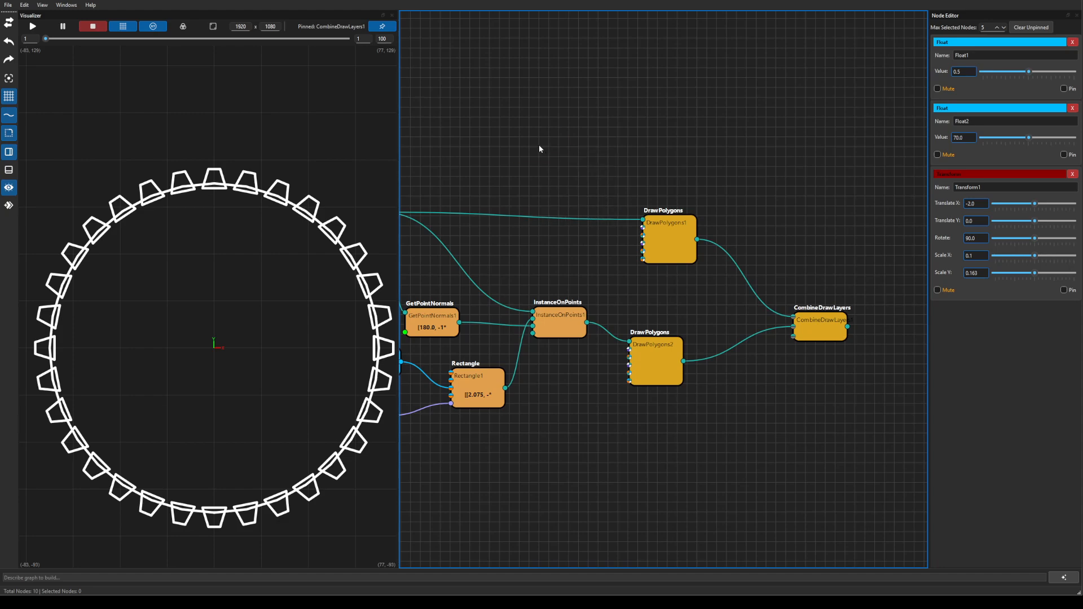
pyautogui.moveTo(668, 231); pyautogui.dragTo(697, 211)
pyautogui.moveTo(533, 141); pyautogui.dragTo(597, 236)
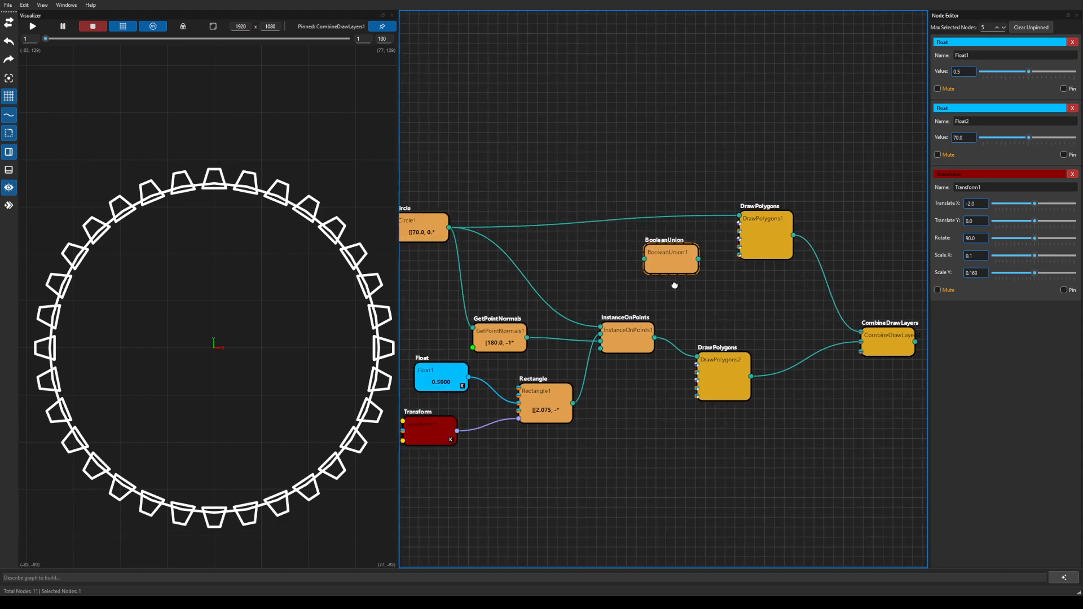
# Connect the Circle and InstanceOnPoints outputs to the BooleanUnion node's first two inputs and move the node lower
pyautogui.moveTo(491, 230); pyautogui.dragTo(744, 283)
pyautogui.moveTo(696, 340); pyautogui.dragTo(606, 307)
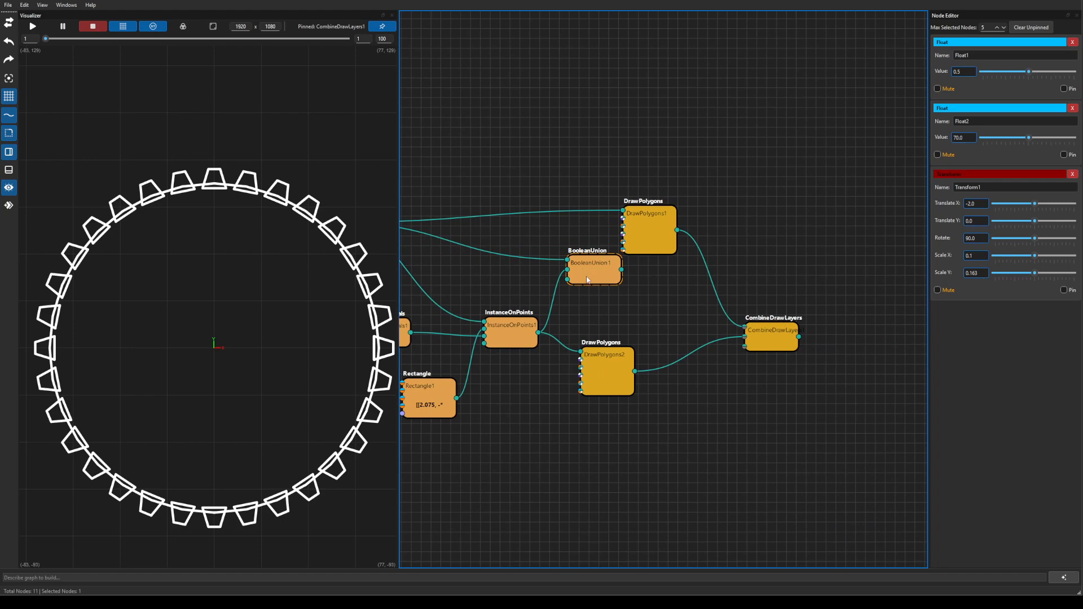
pyautogui.moveTo(587, 279); pyautogui.dragTo(588, 299)
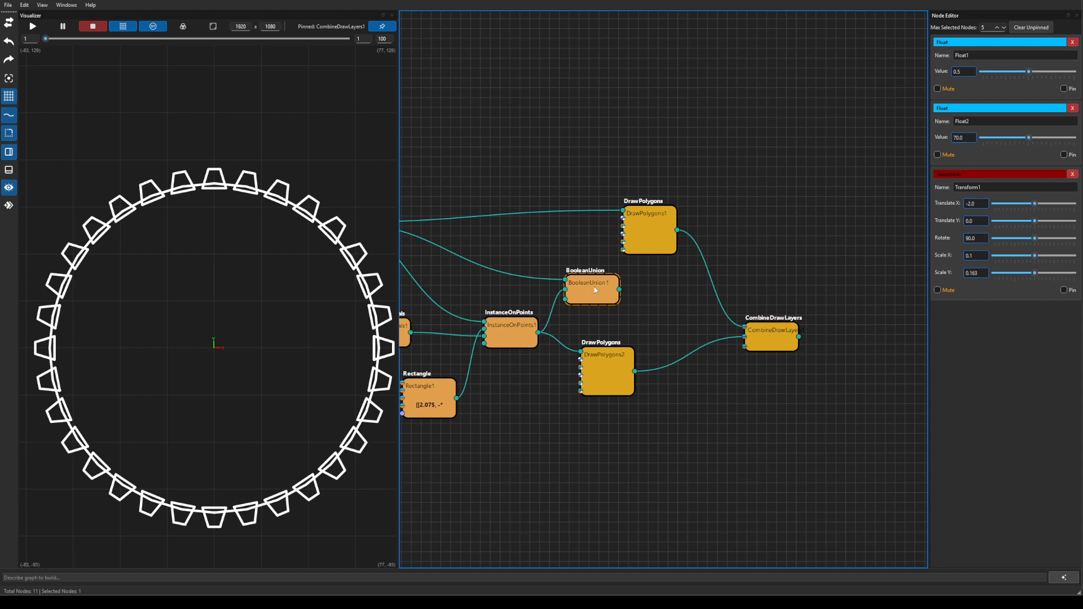
# Disconnect DrawPolygons1 from CombineDrawLayers, feed BooleanUnion into DrawPolygons2 instead of InstanceOnPoints, and align these nodes
pyautogui.click(745, 327)
pyautogui.moveTo(619, 372); pyautogui.dragTo(677, 343)
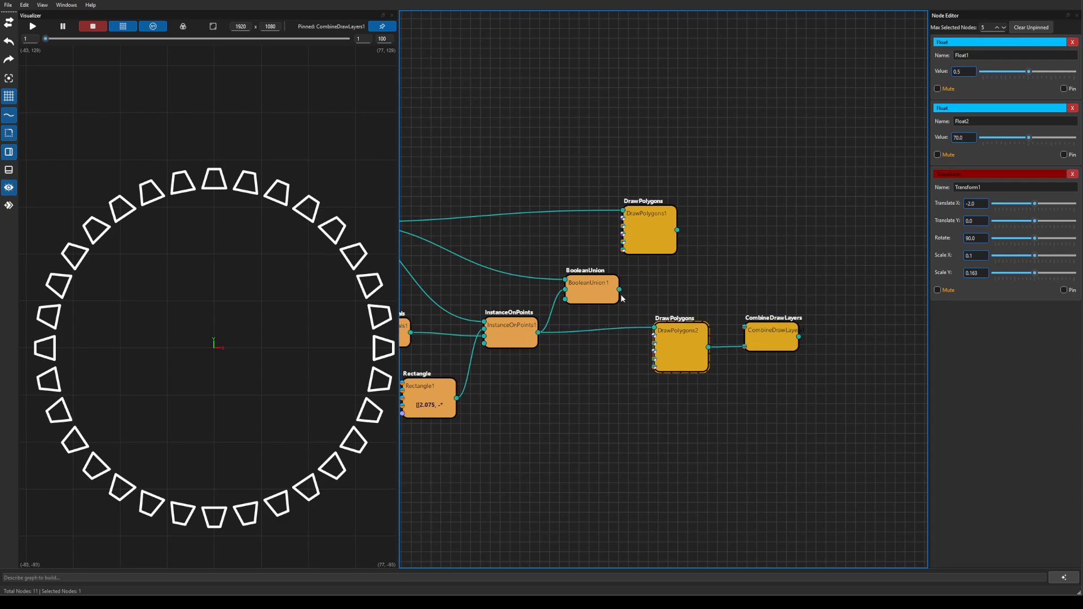
pyautogui.moveTo(619, 289); pyautogui.dragTo(653, 329)
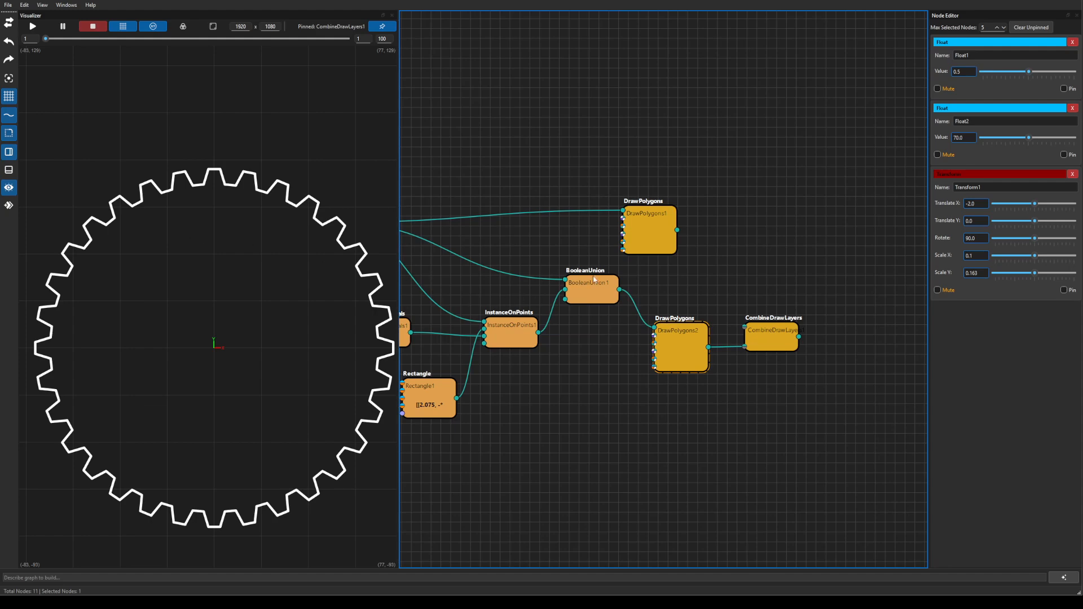
pyautogui.moveTo(594, 279); pyautogui.dragTo(593, 296)
pyautogui.moveTo(691, 349); pyautogui.dragTo(688, 324)
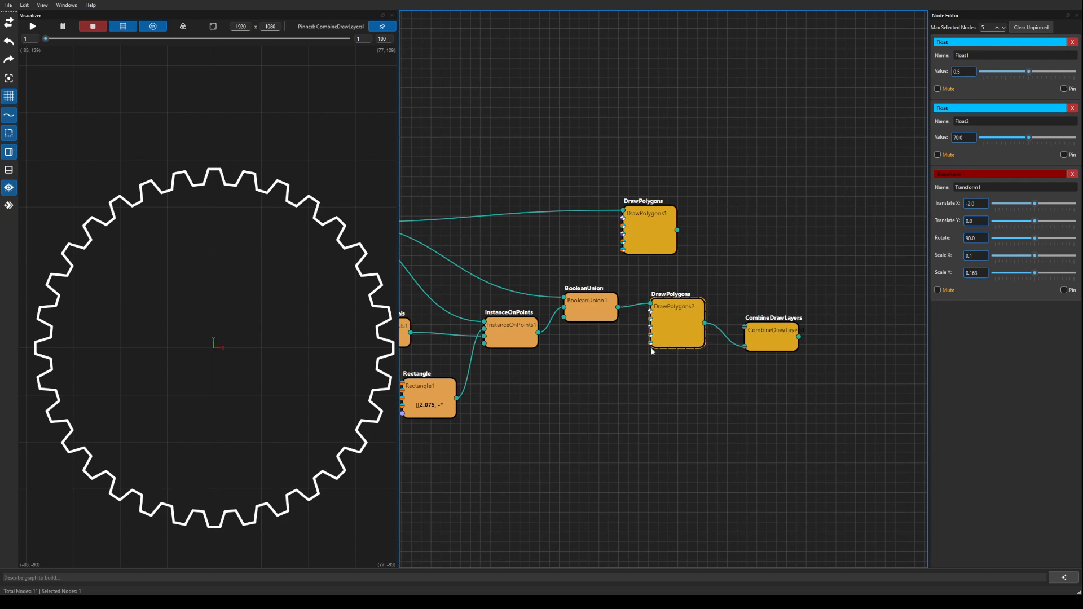
# Delete the disconnected DrawPolygons1 node
pyautogui.scroll(-4, 175, 276)
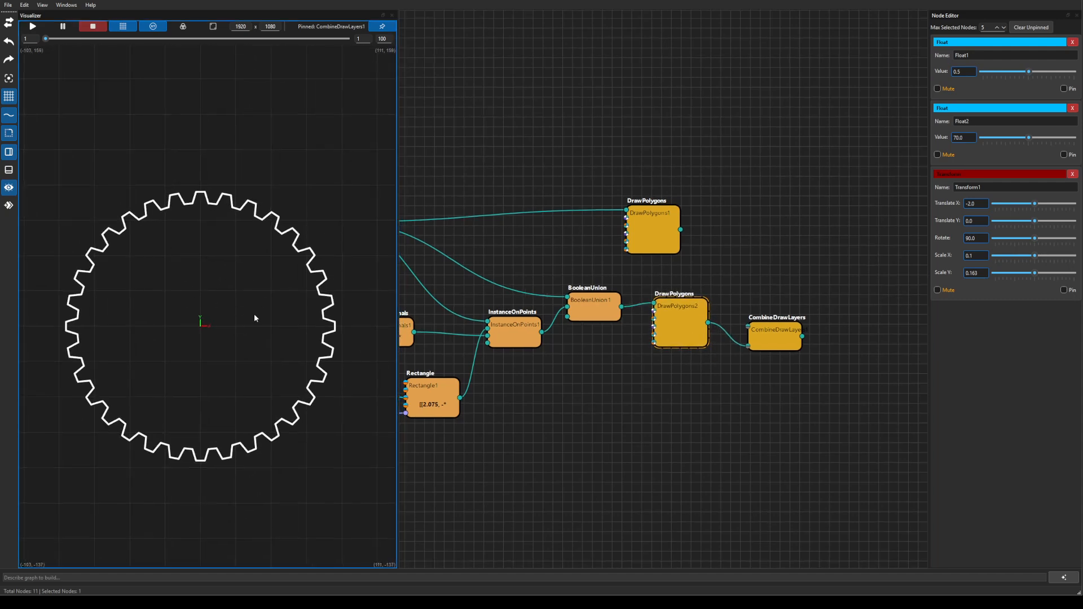
pyautogui.moveTo(687, 388); pyautogui.dragTo(745, 398)
pyautogui.moveTo(843, 360); pyautogui.dragTo(845, 347)
pyautogui.moveTo(590, 372); pyautogui.dragTo(758, 364)
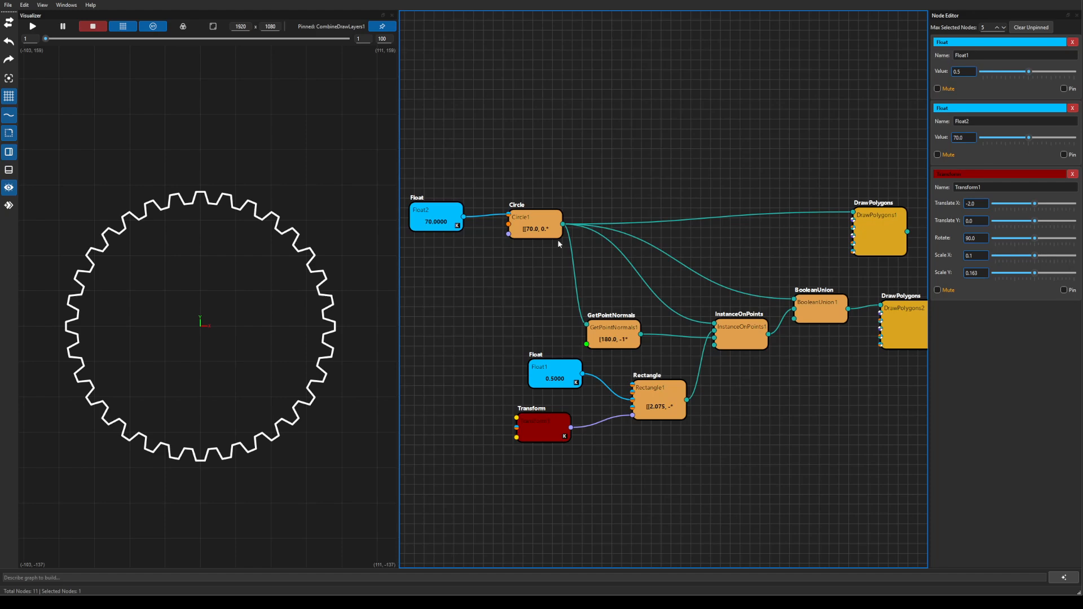
pyautogui.moveTo(868, 331); pyautogui.dragTo(763, 332)
pyautogui.click(787, 225)
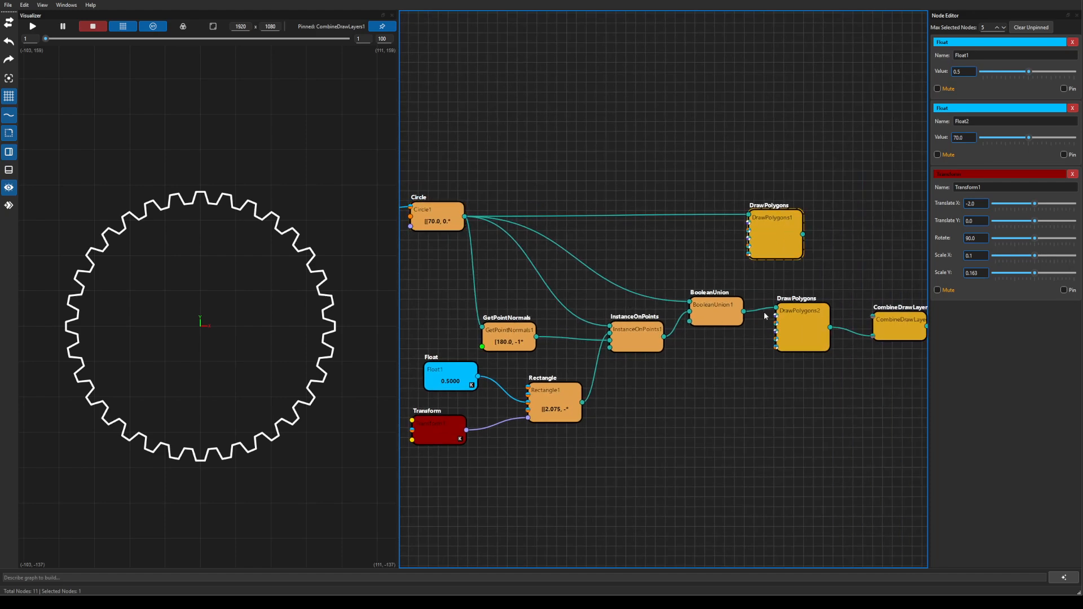
pyautogui.press('Delete')
# Tidy the graph by repositioning both Float nodes, the Rectangle node and the GetPointNormals node
pyautogui.moveTo(692, 387); pyautogui.dragTo(764, 382)
pyautogui.click(454, 227)
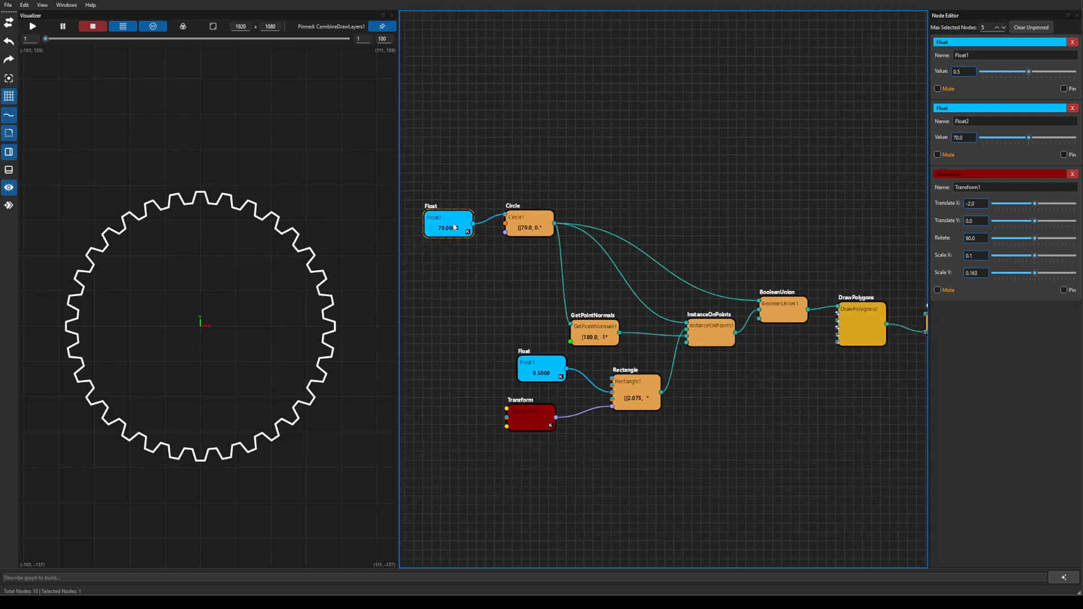
pyautogui.moveTo(454, 226); pyautogui.dragTo(461, 225)
pyautogui.moveTo(547, 370); pyautogui.dragTo(535, 374)
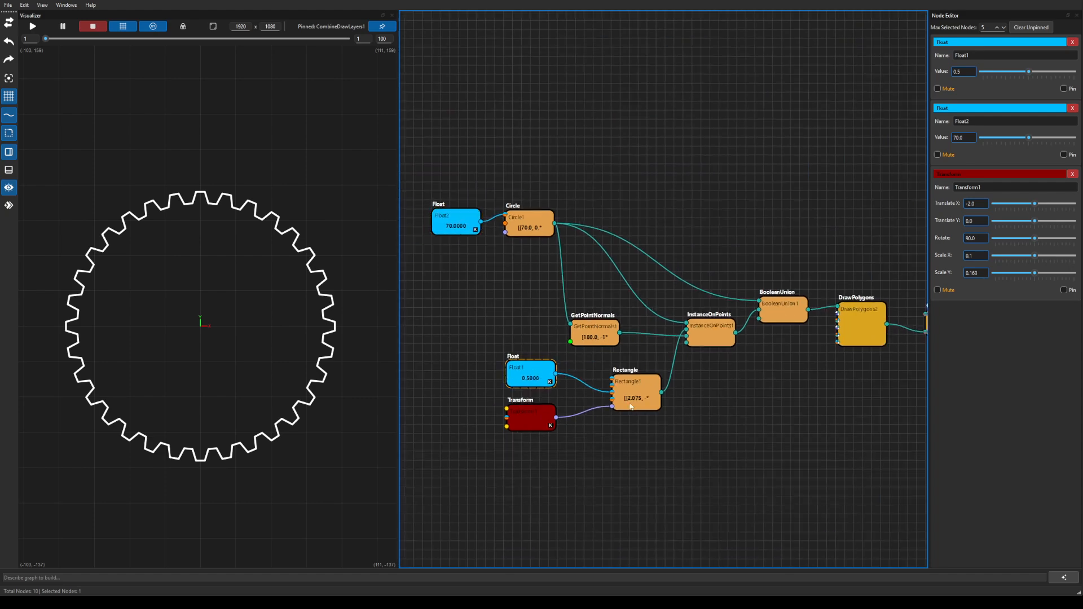
pyautogui.moveTo(627, 398); pyautogui.dragTo(628, 395)
pyautogui.moveTo(605, 336); pyautogui.dragTo(609, 332)
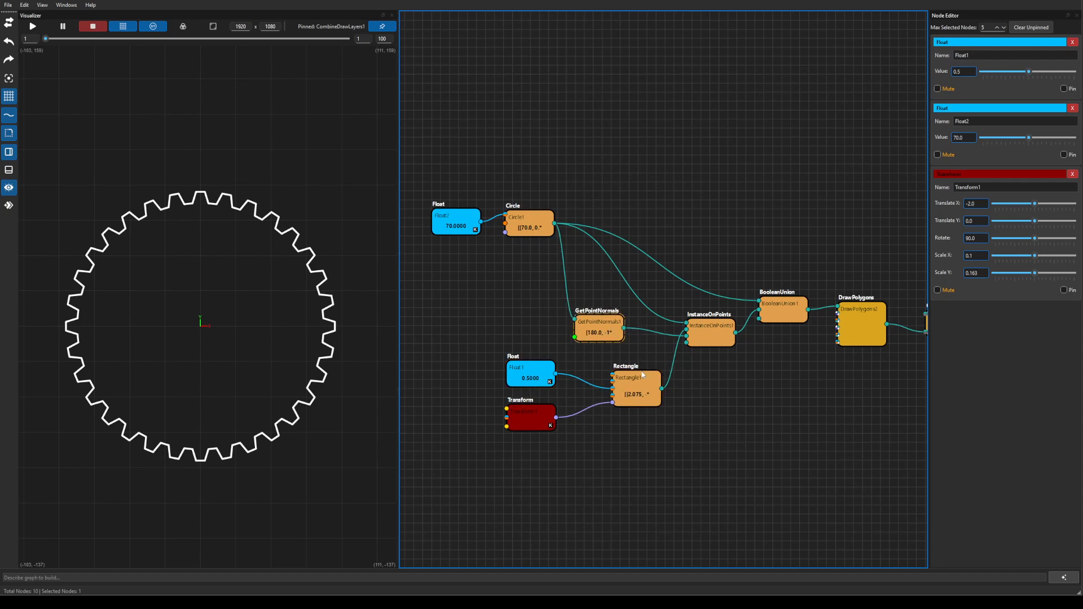
# Rename the Float node that feeds Circle to "radius"
pyautogui.click(455, 221)
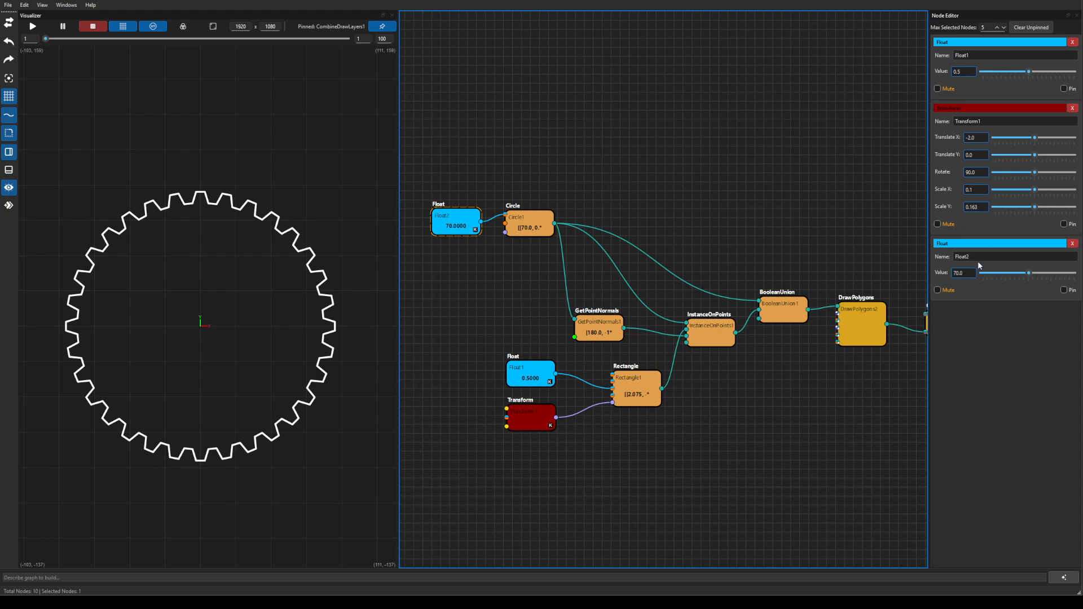
pyautogui.click(980, 260)
pyautogui.hotkey('ctrl', 'a')
pyautogui.write('radius')
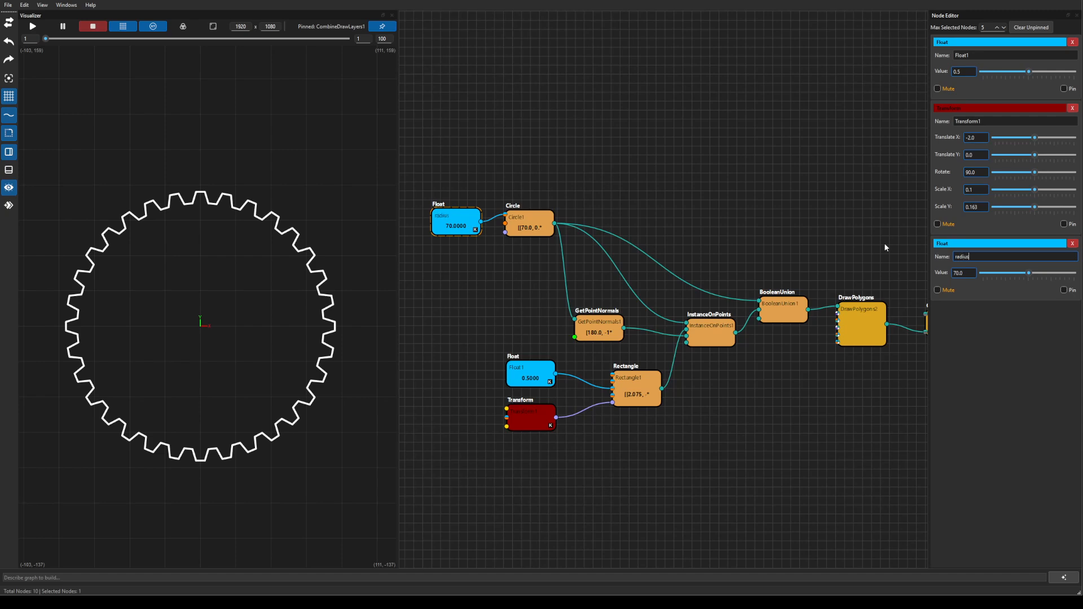
# Rename the Float node that feeds Rectangle to "taper"
pyautogui.click(536, 379)
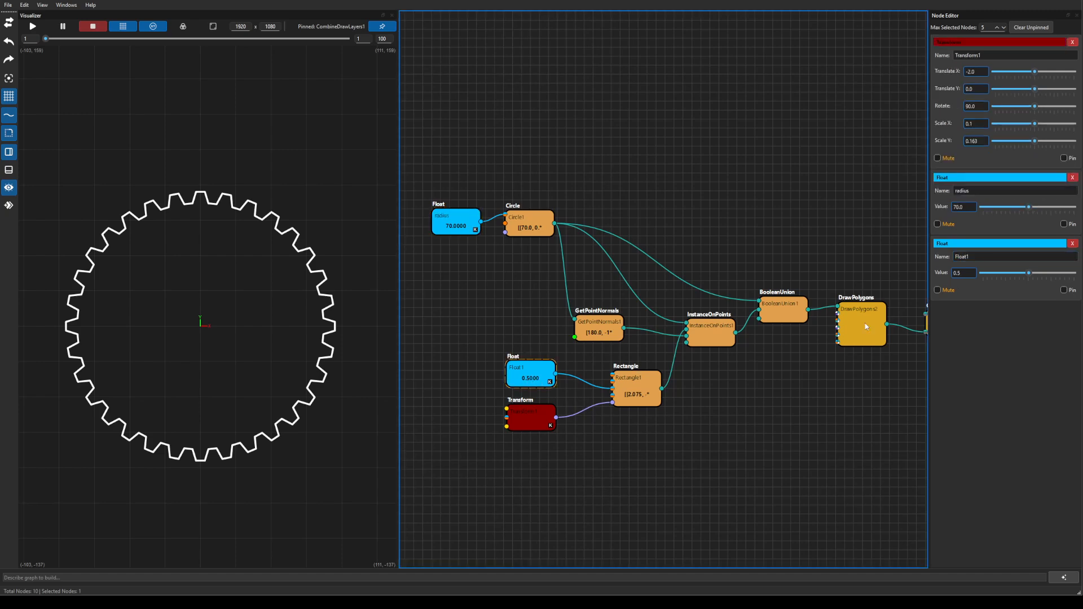
pyautogui.click(978, 259)
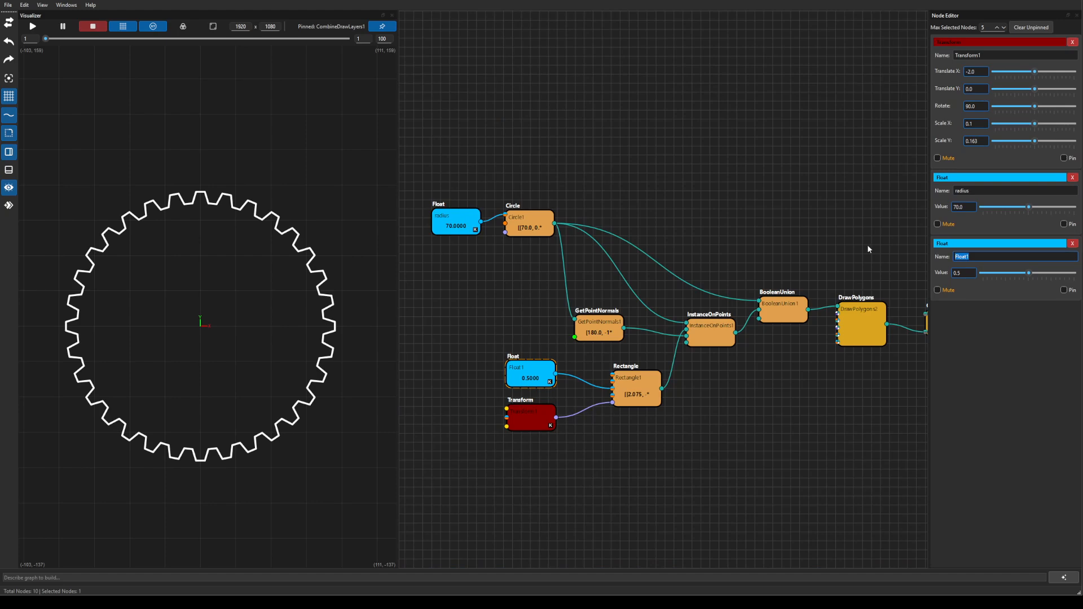
pyautogui.write('tamper')
pyautogui.press('BackSpace')
pyautogui.press('BackSpace')
pyautogui.press('BackSpace')
pyautogui.write('per')
# Rename the Transform node to "circle transform"
pyautogui.click(529, 411)
pyautogui.doubleClick(989, 188)
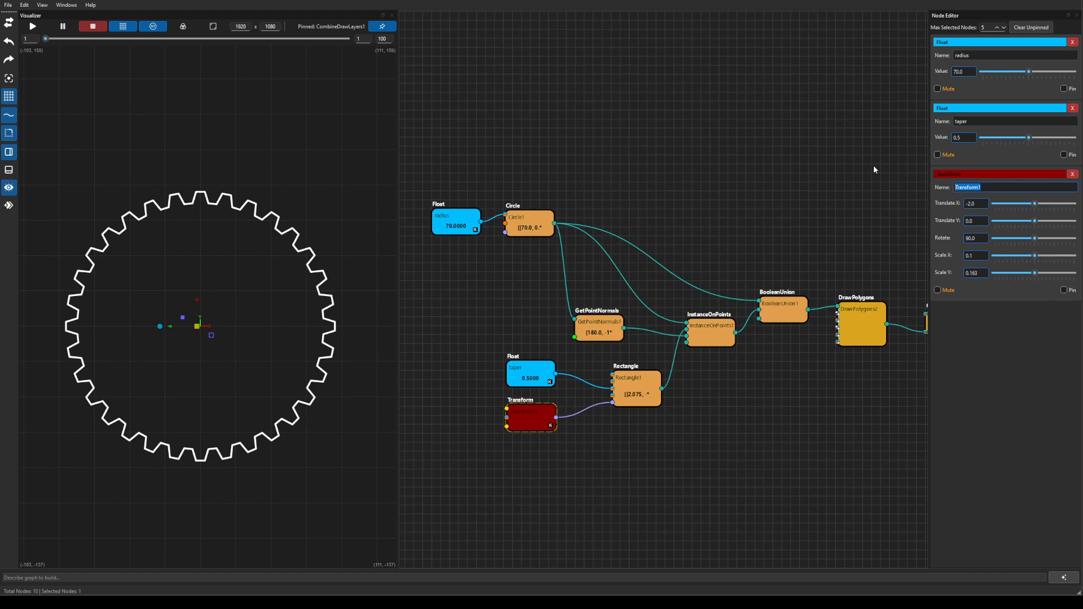
pyautogui.write('circle transform')
pyautogui.moveTo(840, 434); pyautogui.dragTo(742, 455)
pyautogui.moveTo(638, 432); pyautogui.dragTo(639, 433)
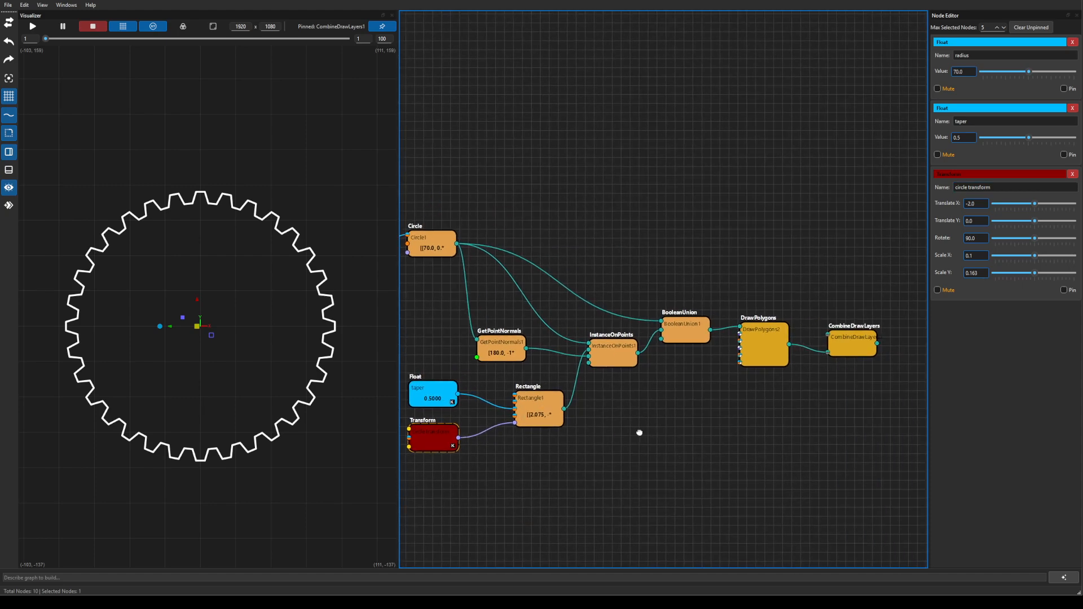
pyautogui.scroll(1, 631, 434)
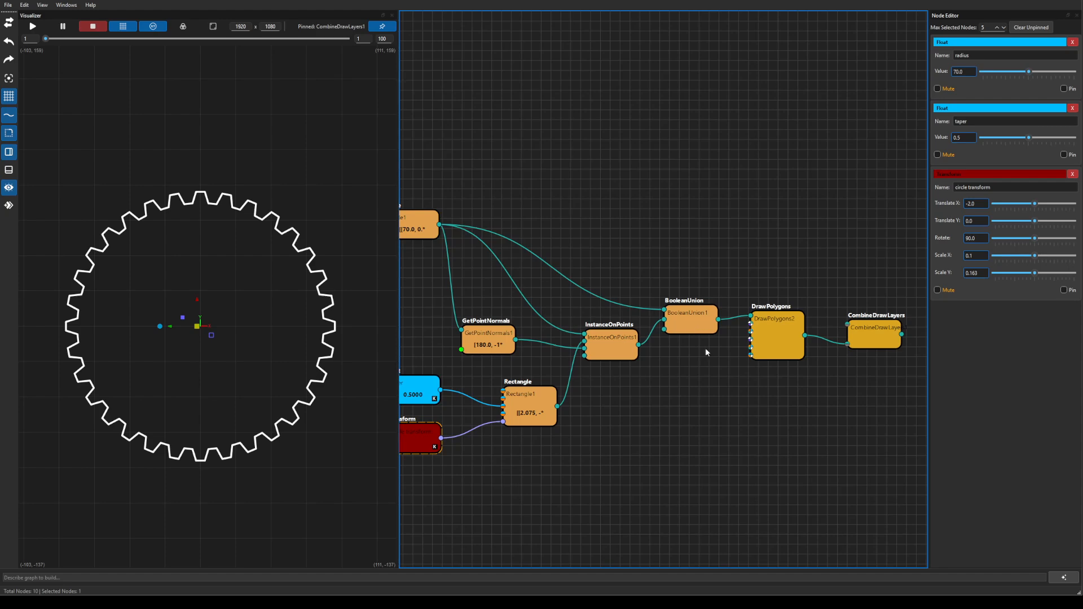
# Move the radius node slightly up and away from Circle to free space beneath it
pyautogui.moveTo(742, 418); pyautogui.dragTo(832, 421)
pyautogui.moveTo(678, 432)
pyautogui.mouseDown()
pyautogui.moveTo(756, 422)
pyautogui.moveTo(690, 435)
pyautogui.mouseUp()
pyautogui.moveTo(461, 211); pyautogui.dragTo(461, 206)
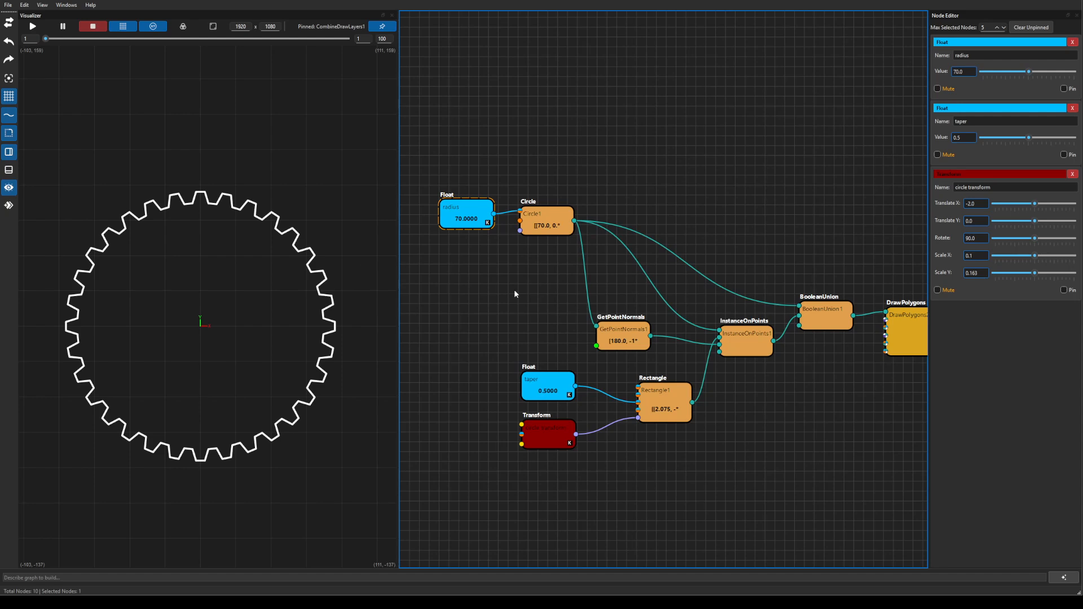
pyautogui.moveTo(514, 291); pyautogui.dragTo(688, 332)
pyautogui.moveTo(693, 281); pyautogui.dragTo(607, 269)
pyautogui.moveTo(562, 231); pyautogui.dragTo(558, 221)
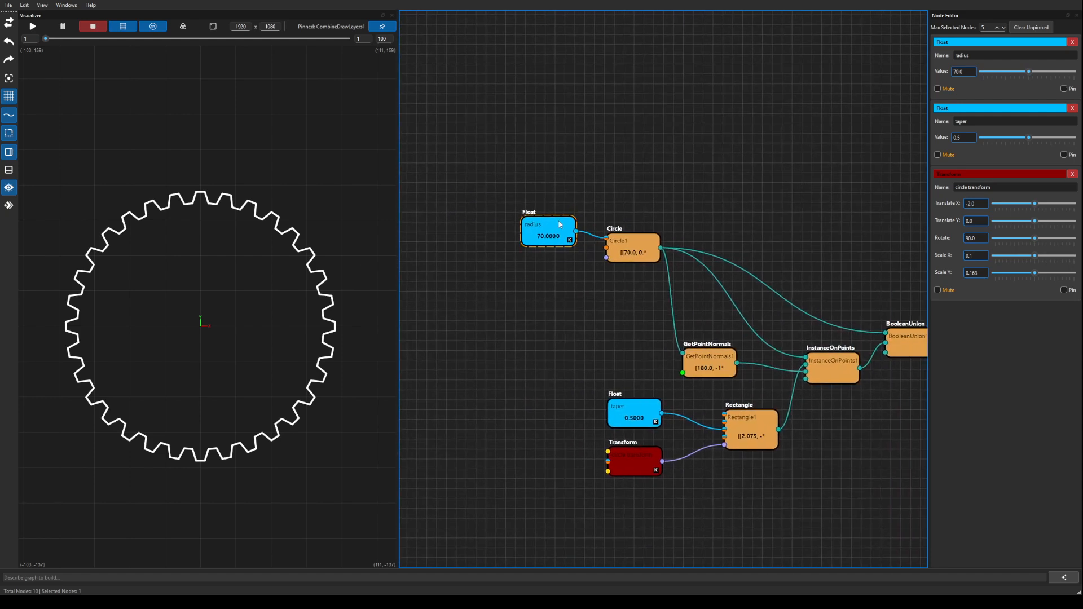
# Add an Int node below the radius node, name it "teeth" and move it closer to Circle
pyautogui.click(524, 298)
pyautogui.press('Tab')
pyautogui.write('int')
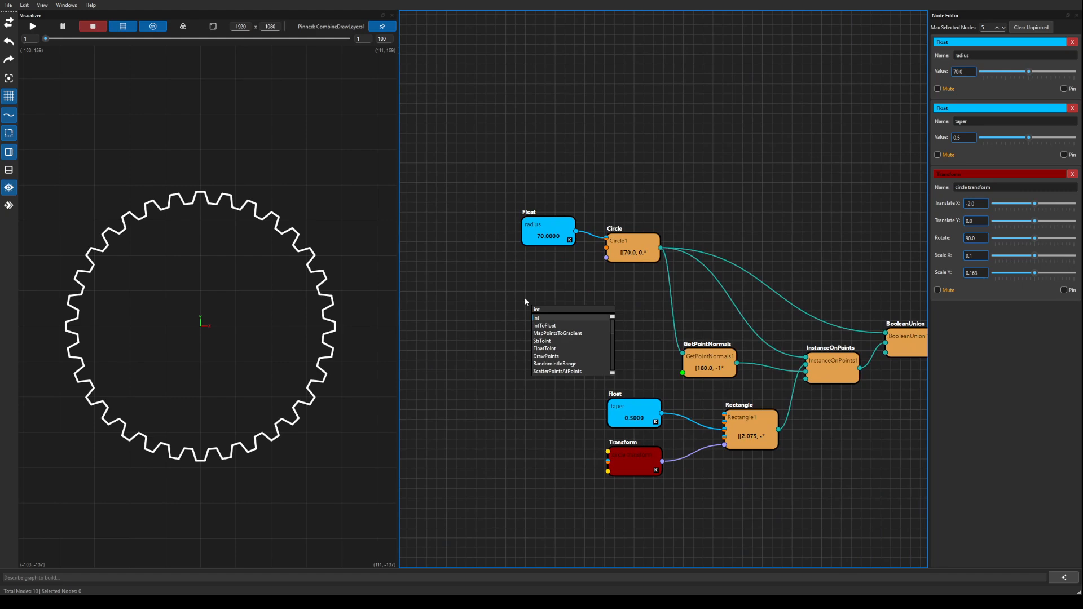
pyautogui.press('Return')
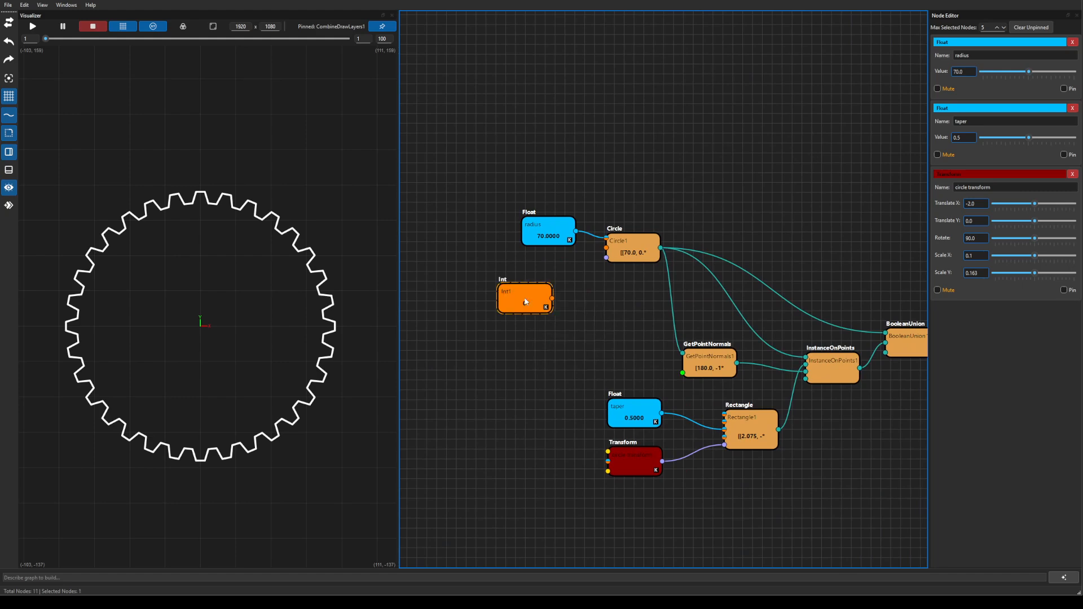
pyautogui.click(525, 301)
pyautogui.moveTo(990, 318); pyautogui.dragTo(939, 324)
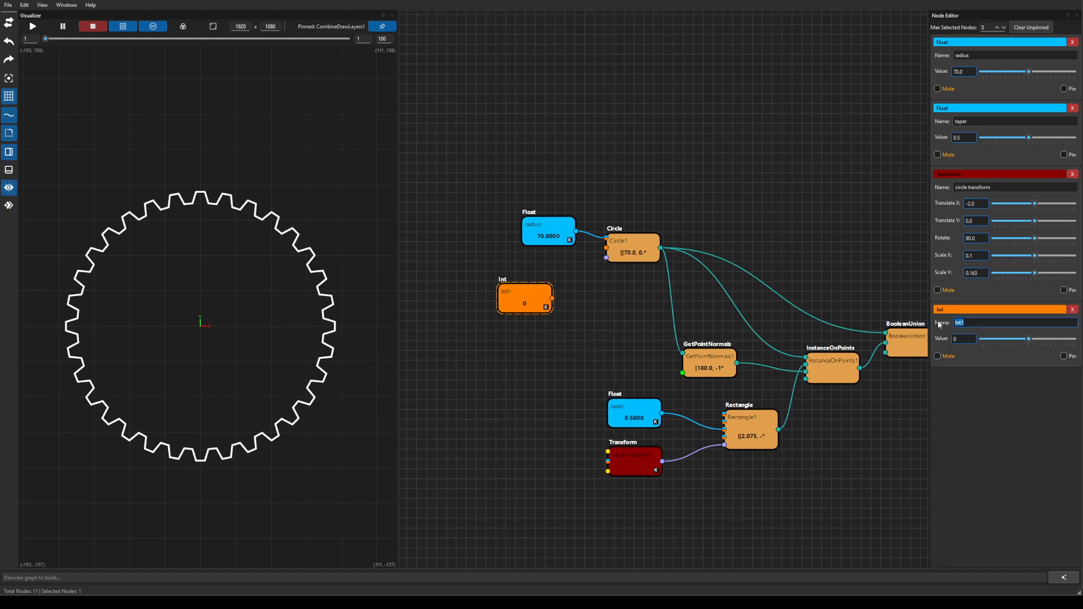
pyautogui.write('teeth')
pyautogui.moveTo(518, 300); pyautogui.dragTo(532, 285)
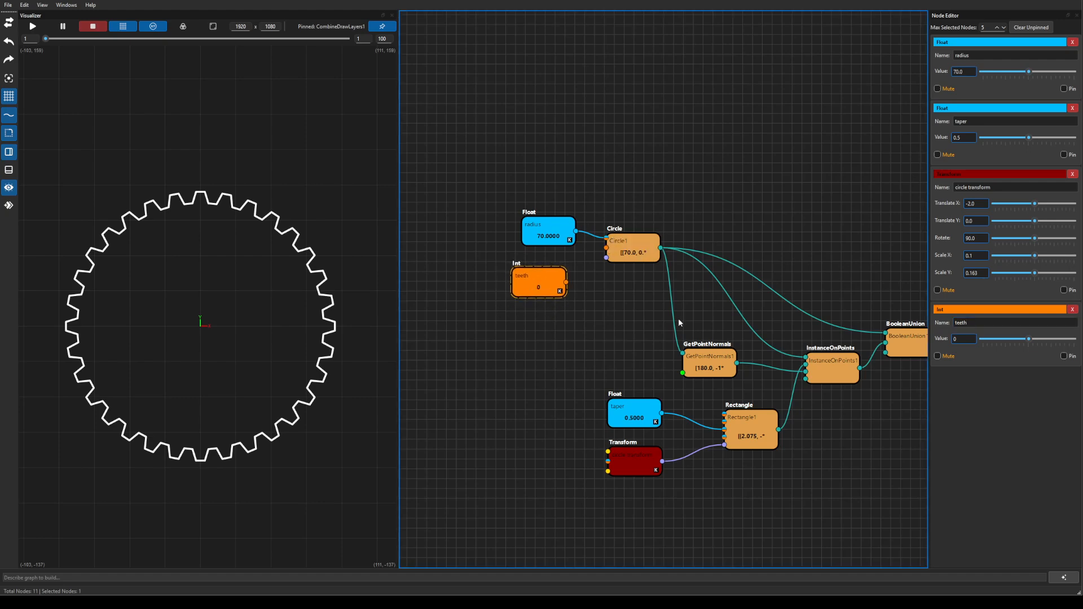
# Set the teeth node to 12, connect it to Circle's second input, and raise its value to 18
pyautogui.click(959, 339)
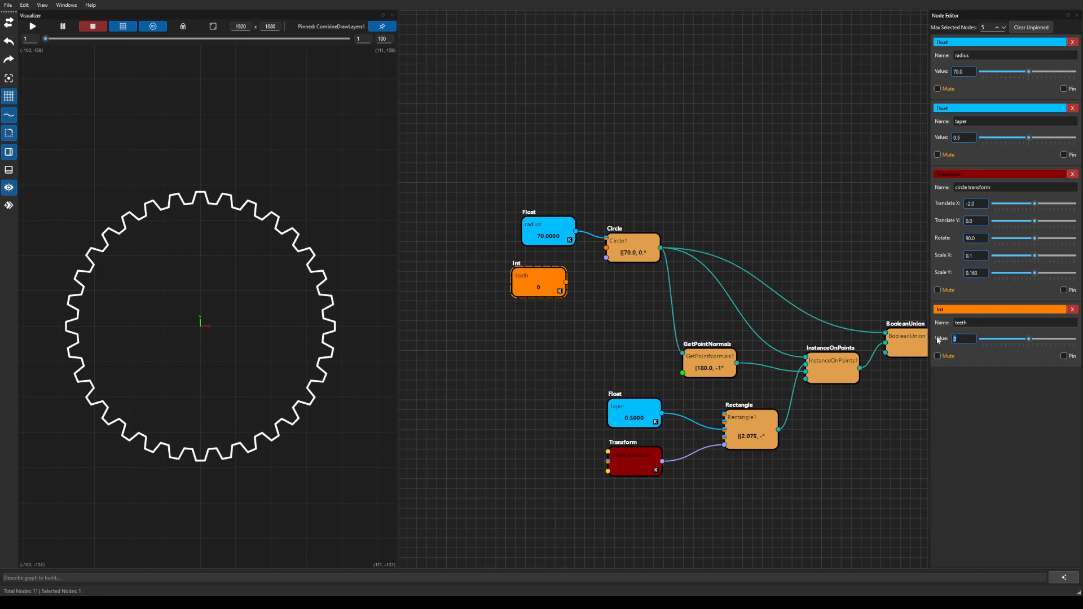
pyautogui.write('12')
pyautogui.moveTo(565, 282); pyautogui.dragTo(606, 247)
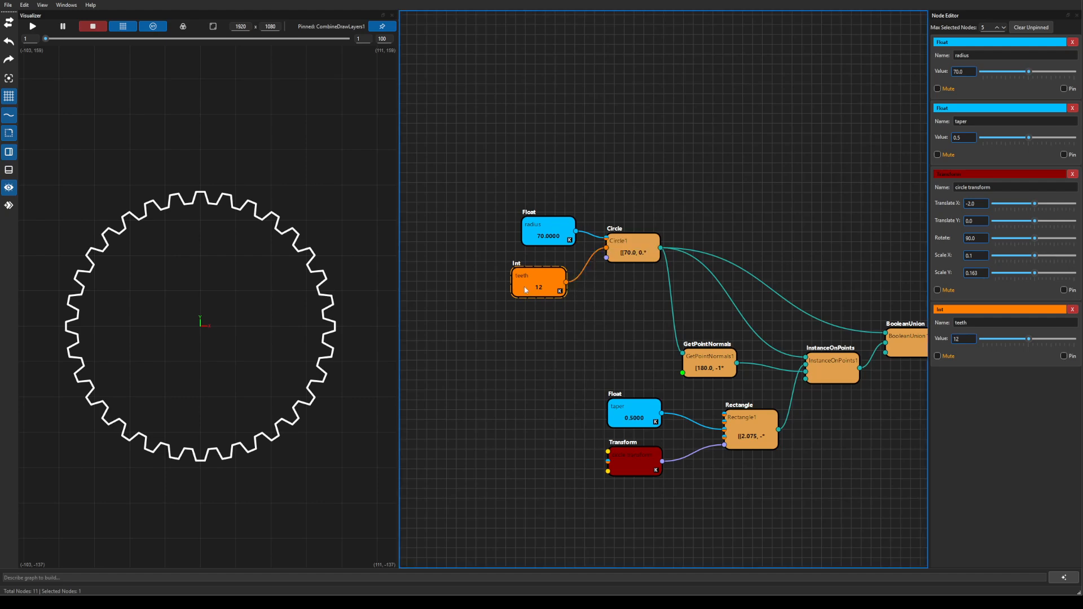
pyautogui.moveTo(525, 290); pyautogui.dragTo(532, 278)
pyautogui.moveTo(1030, 337); pyautogui.dragTo(1057, 330)
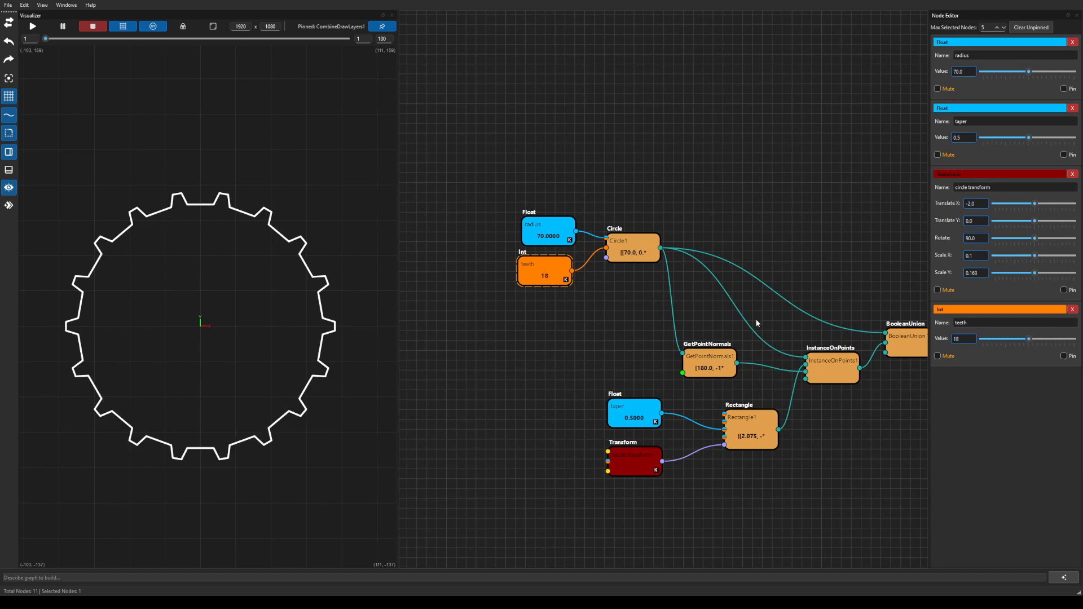
# Space out the radius, teeth and CombineDrawLayers nodes for a cleaner graph layout
pyautogui.moveTo(692, 311); pyautogui.dragTo(617, 300)
pyautogui.scroll(-2, 671, 316)
pyautogui.moveTo(845, 415); pyautogui.dragTo(790, 392)
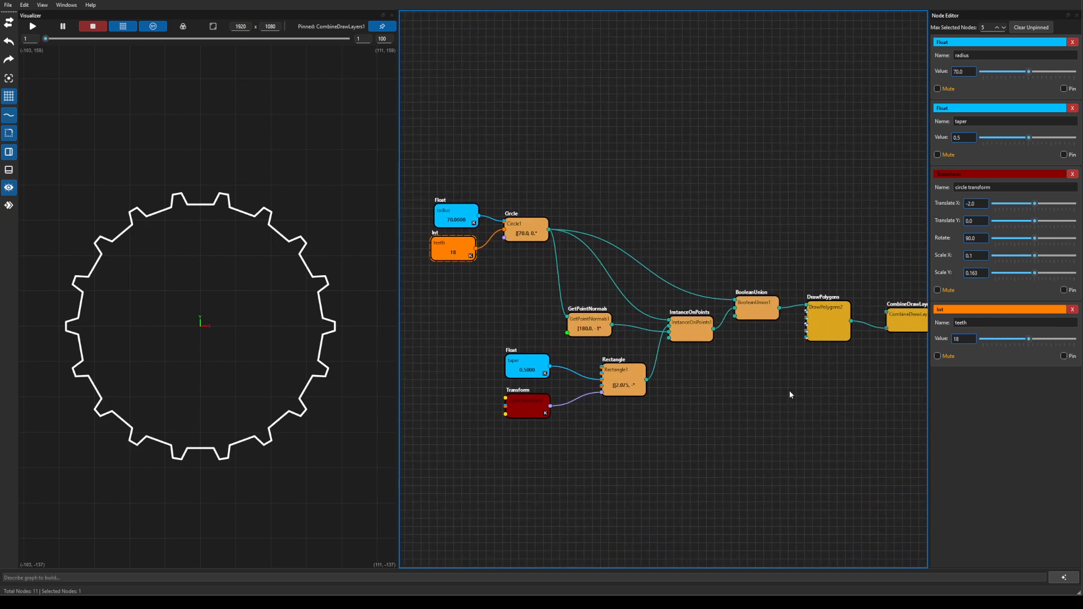
pyautogui.moveTo(461, 219); pyautogui.dragTo(455, 207)
pyautogui.moveTo(453, 250); pyautogui.dragTo(441, 251)
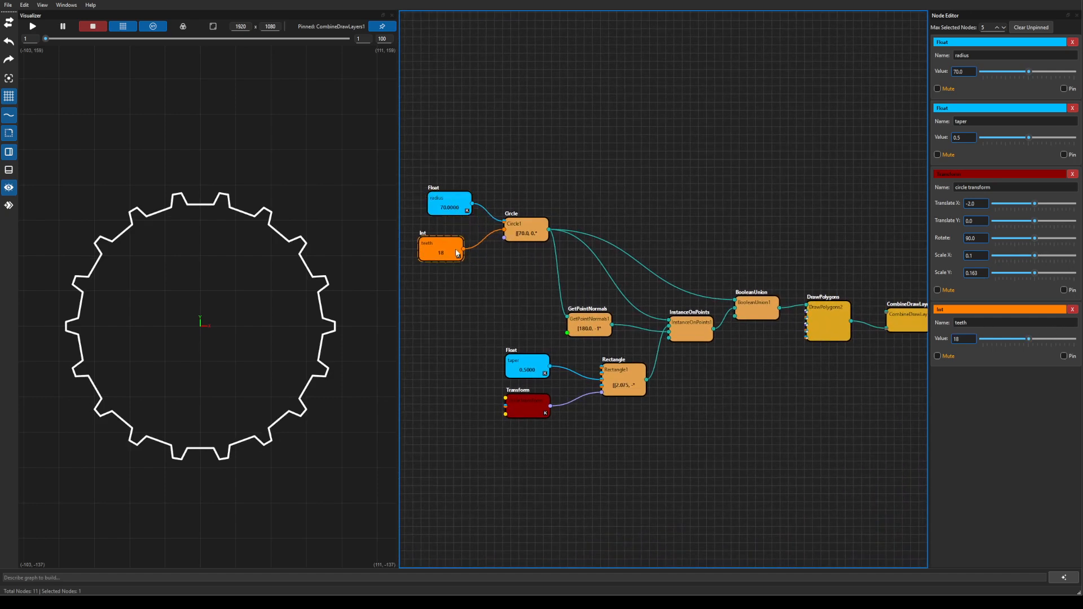
pyautogui.moveTo(827, 344); pyautogui.dragTo(747, 305)
pyautogui.moveTo(811, 297); pyautogui.dragTo(819, 293)
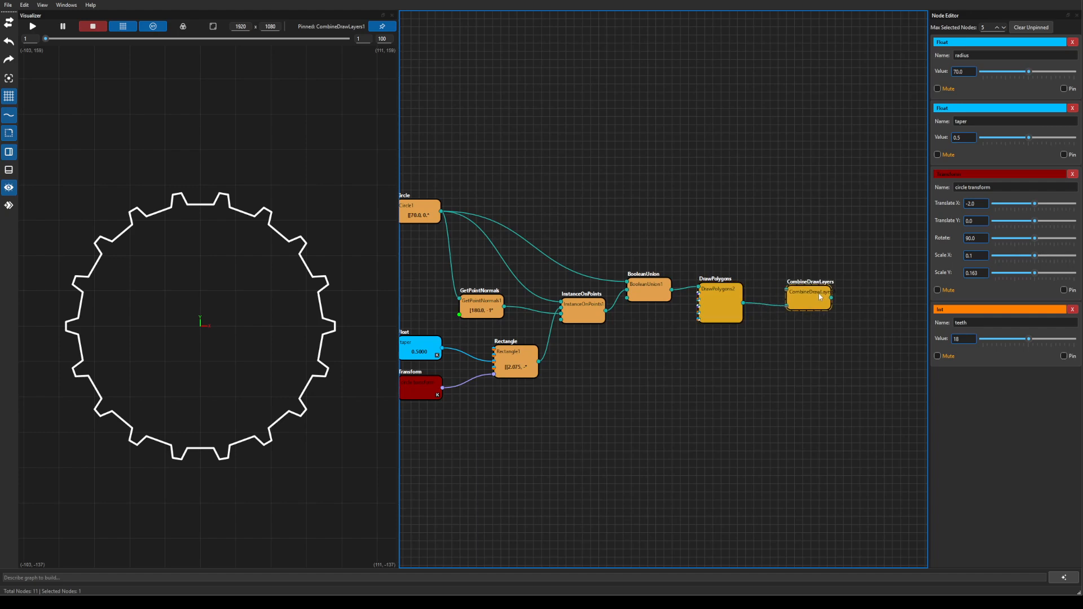
pyautogui.moveTo(694, 360); pyautogui.dragTo(764, 345)
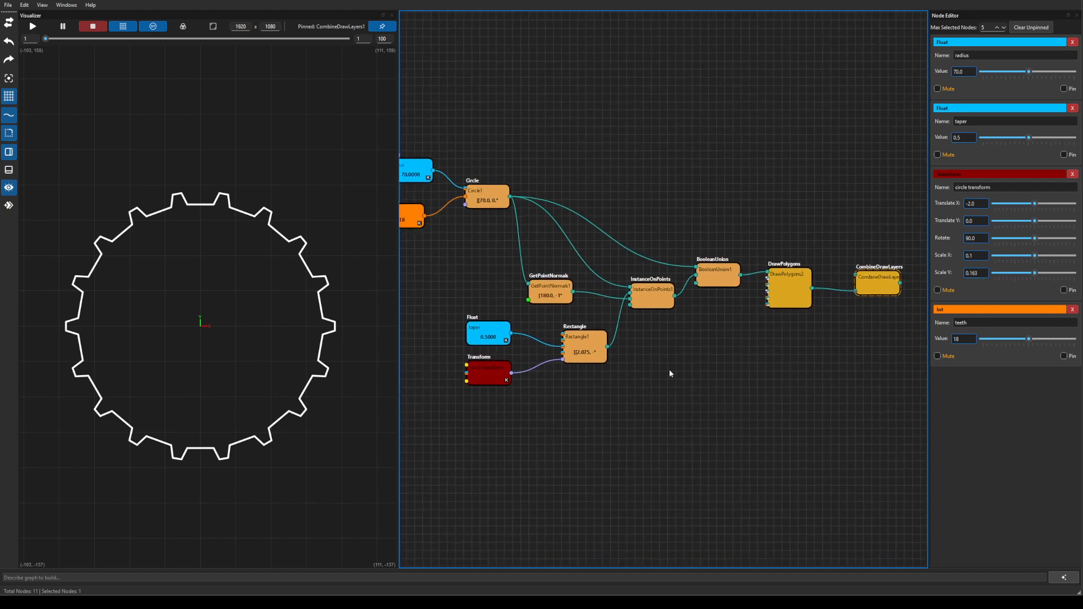
# Turn off the grid and axis overlays in the visualizer so only the gear outline is displayed
pyautogui.moveTo(689, 349); pyautogui.dragTo(736, 361)
pyautogui.scroll(-1, 714, 350)
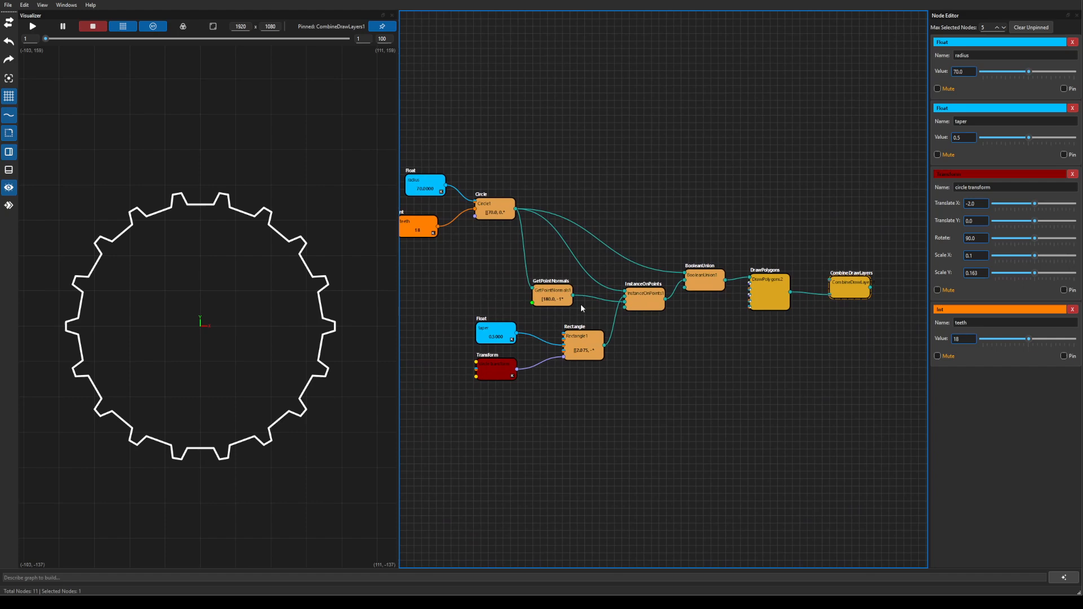
pyautogui.click(153, 26)
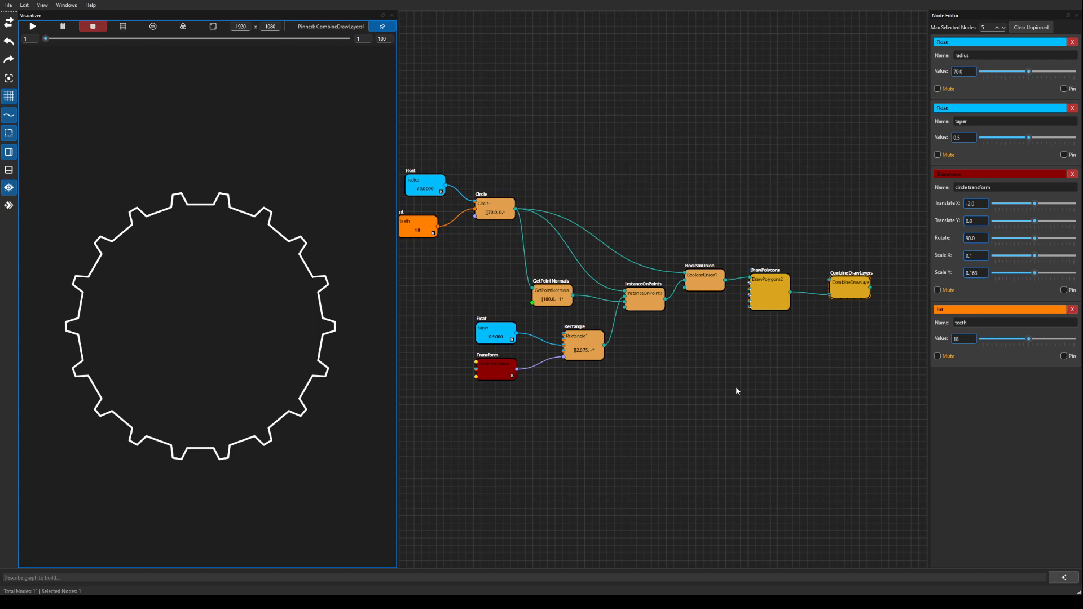
# Add a ColorConstant node below BooleanUnion and set its color to mid grey, RGB 0.490, 0.490, 0.490
pyautogui.rightClick(703, 382)
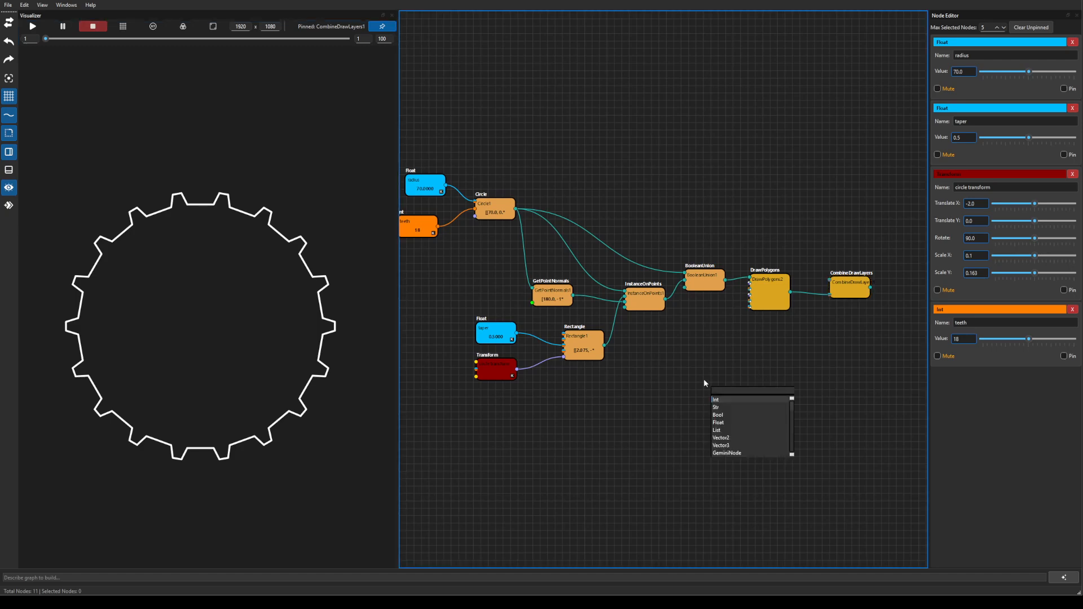
pyautogui.write('col')
pyautogui.press('Down')
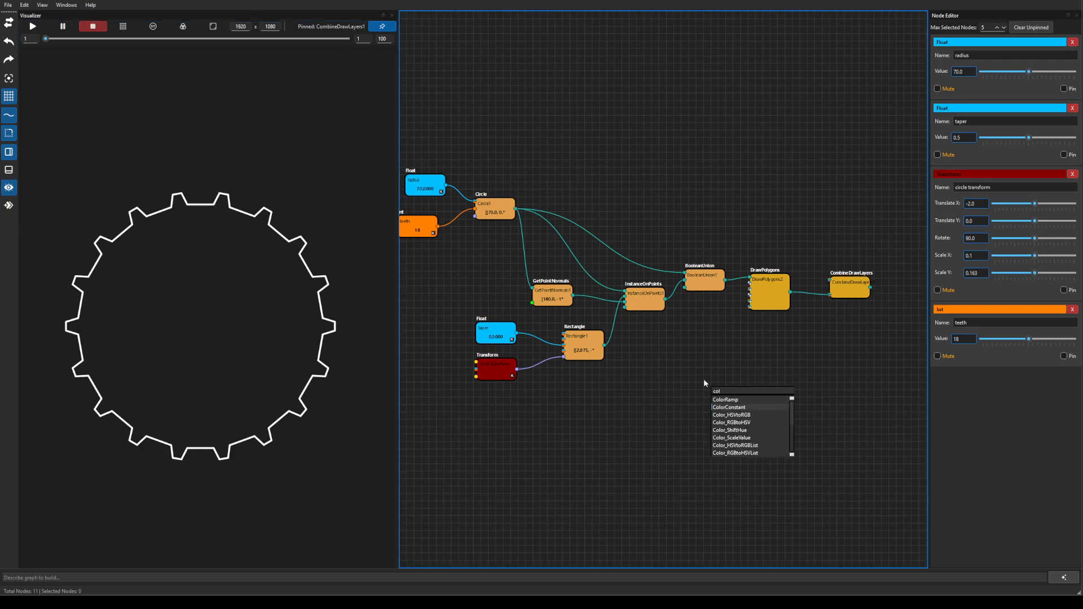
pyautogui.press('Return')
pyautogui.click(705, 382)
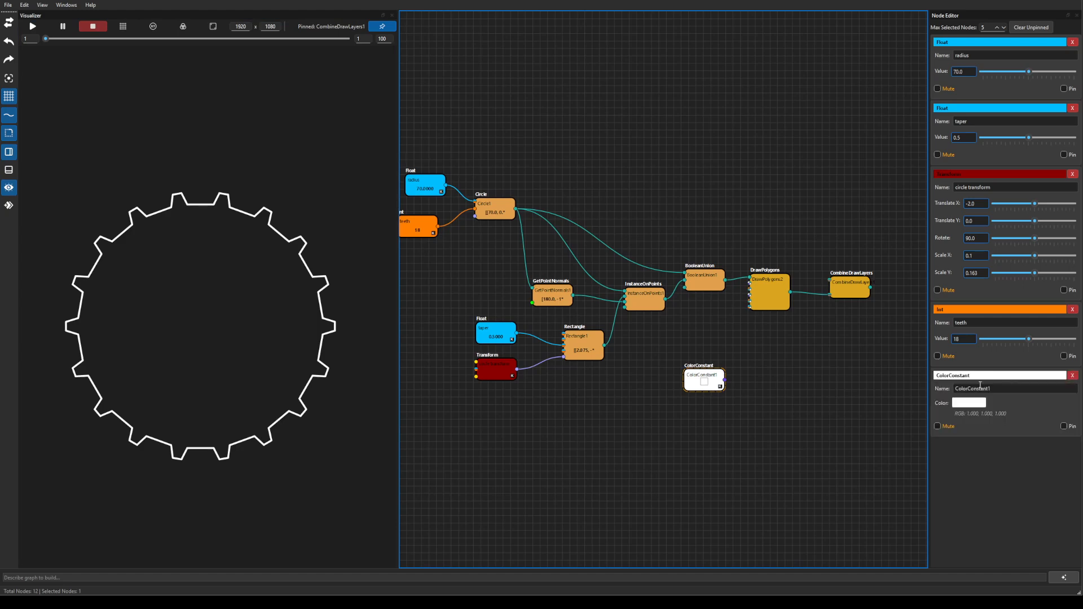
pyautogui.click(968, 402)
pyautogui.moveTo(619, 249); pyautogui.dragTo(621, 257)
pyautogui.click(600, 372)
# Place ColorConstant below BooleanUnion and connect it to DrawPolygons' second input to fill the gear with grey
pyautogui.scroll(2, 722, 421)
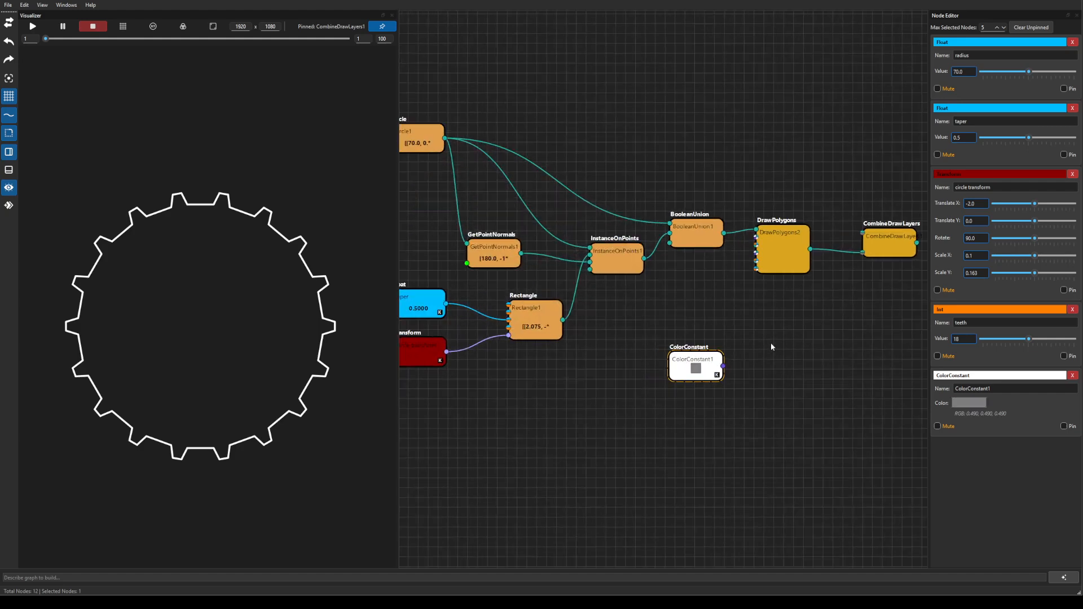
pyautogui.scroll(1, 696, 350)
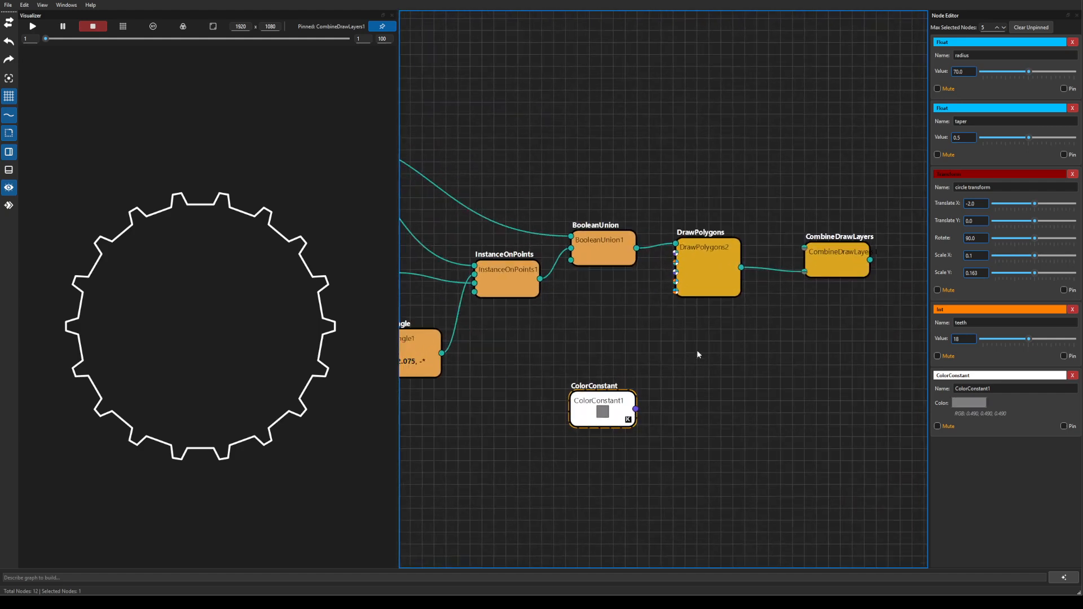
pyautogui.moveTo(850, 262); pyautogui.dragTo(854, 260)
pyautogui.moveTo(690, 273); pyautogui.dragTo(699, 270)
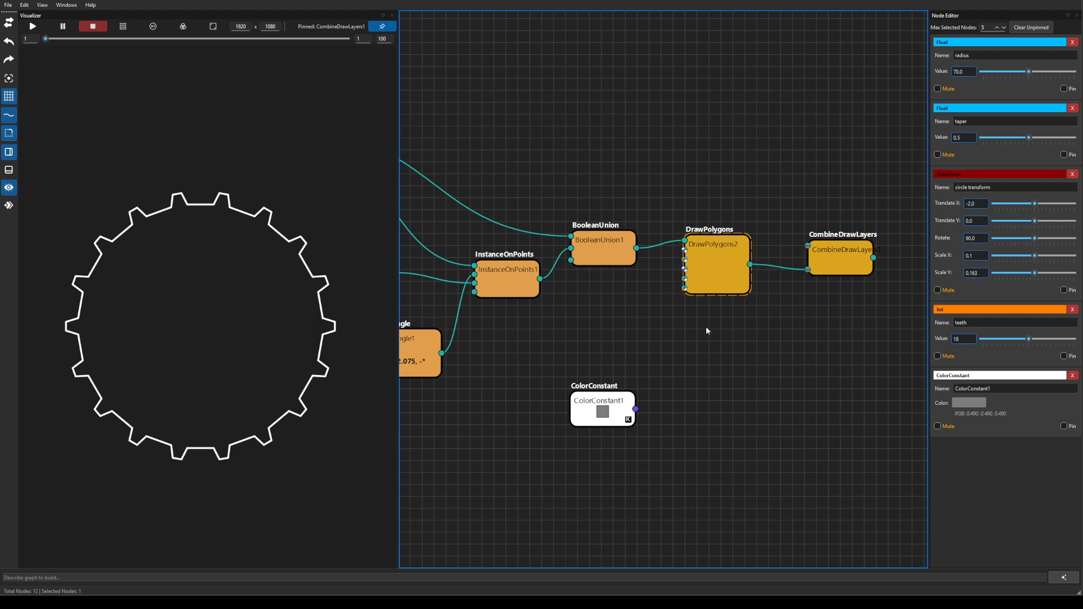
pyautogui.moveTo(613, 395); pyautogui.dragTo(686, 254)
pyautogui.moveTo(578, 340); pyautogui.dragTo(590, 311)
pyautogui.moveTo(613, 354); pyautogui.dragTo(793, 394)
# Move Circle closer to GetPointNormals and bring the teeth and radius nodes in beside it
pyautogui.scroll(-2, 702, 397)
pyautogui.scroll(-1, 702, 397)
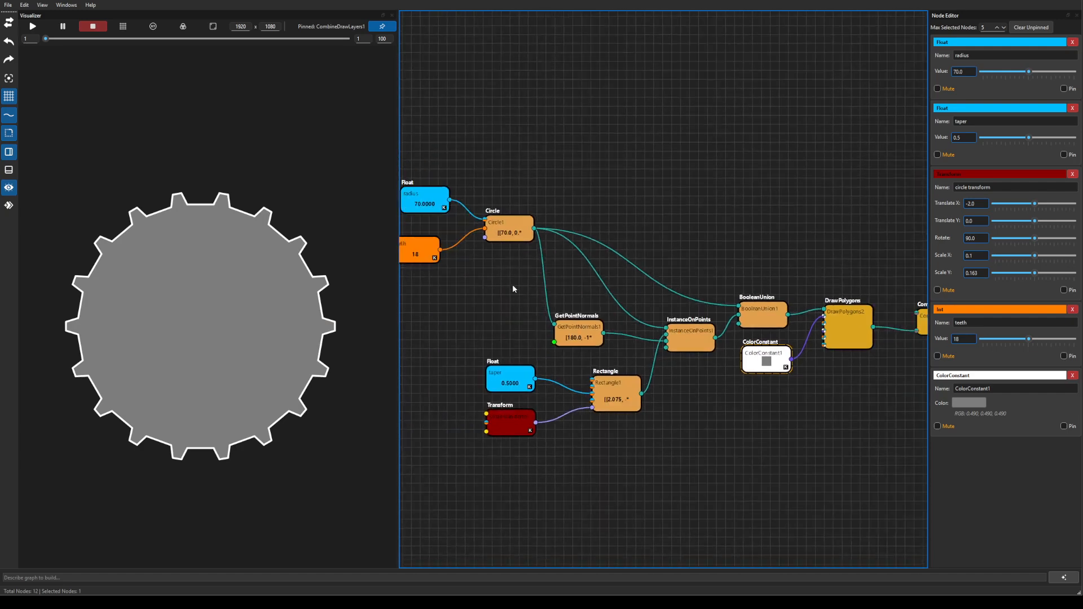
pyautogui.moveTo(500, 231); pyautogui.dragTo(516, 253)
pyautogui.moveTo(427, 248); pyautogui.dragTo(448, 251)
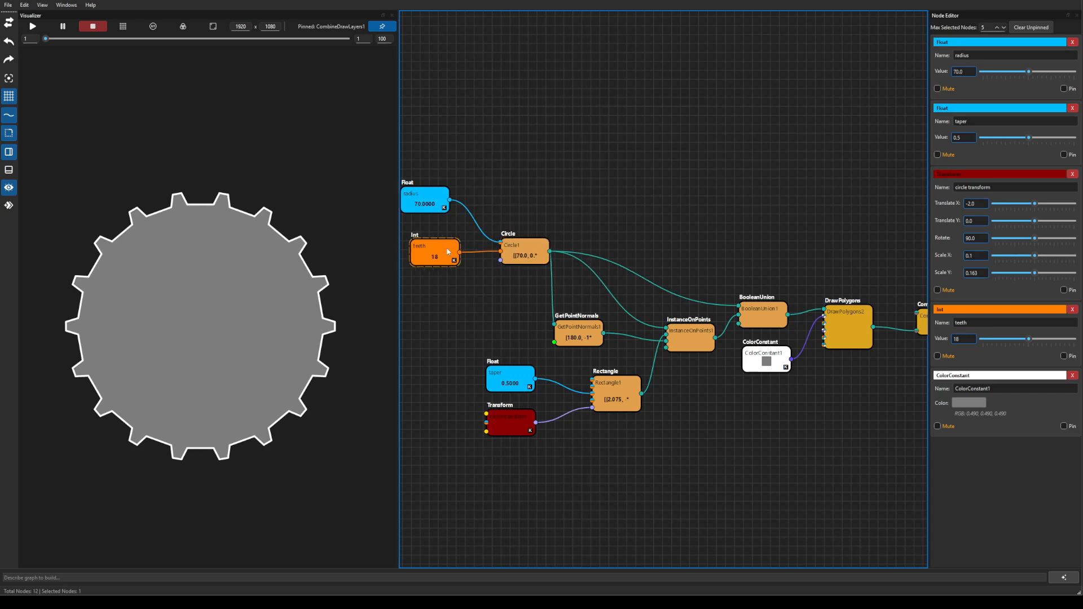
pyautogui.moveTo(433, 197); pyautogui.dragTo(443, 208)
pyautogui.moveTo(783, 418); pyautogui.dragTo(815, 389)
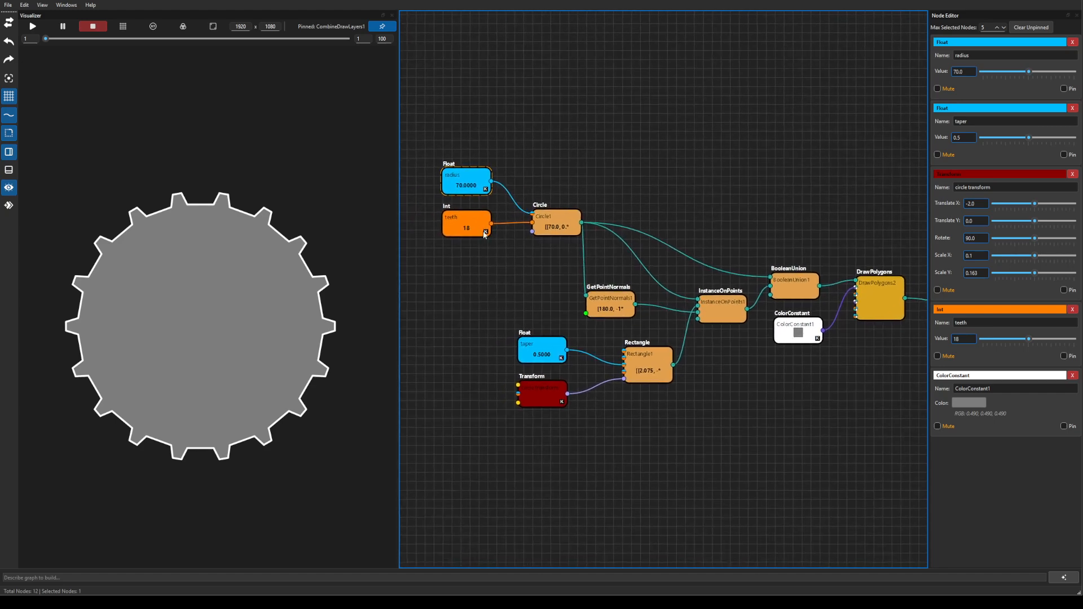
pyautogui.moveTo(799, 432); pyautogui.dragTo(762, 420)
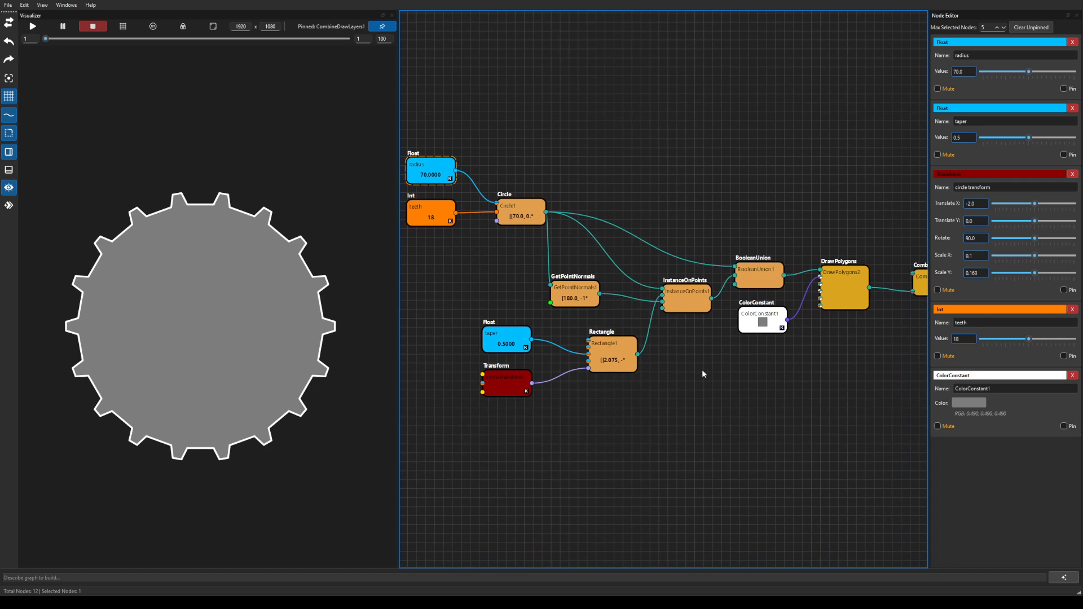
# Lower the radius, teeth and Circle nodes as a group and raise the taper, Transform and Rectangle group slightly
pyautogui.scroll(-2, 622, 320)
pyautogui.moveTo(419, 146); pyautogui.dragTo(566, 264)
pyautogui.moveTo(489, 311); pyautogui.dragTo(653, 413)
pyautogui.moveTo(608, 359); pyautogui.dragTo(610, 348)
pyautogui.scroll(2, 804, 383)
pyautogui.moveTo(805, 383); pyautogui.dragTo(678, 408)
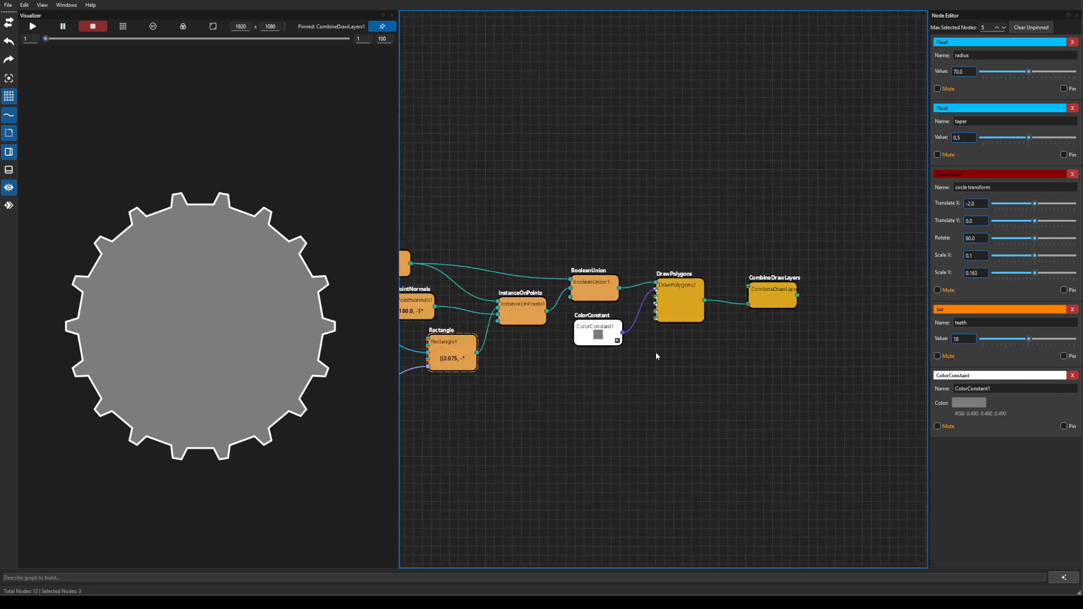
# Reposition DrawPolygons, ColorConstant and CombineDrawLayers so the output end of the graph is neatly spaced
pyautogui.moveTo(656, 352); pyautogui.dragTo(786, 372)
pyautogui.scroll(-1, 787, 373)
pyautogui.click(789, 316)
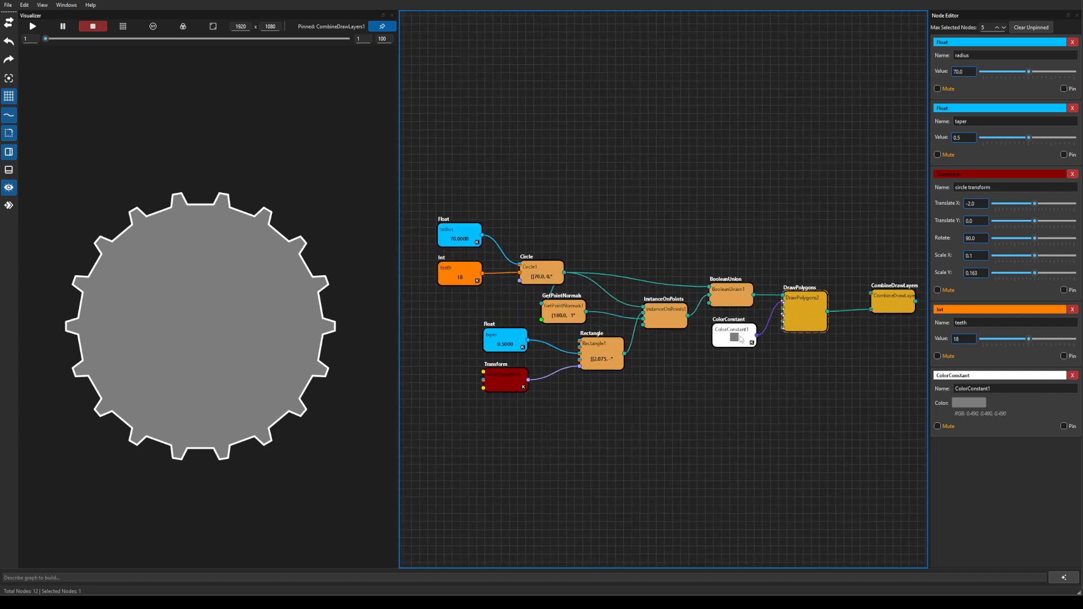
pyautogui.moveTo(741, 338); pyautogui.dragTo(715, 351)
pyautogui.moveTo(848, 352); pyautogui.dragTo(780, 350)
pyautogui.click(813, 309)
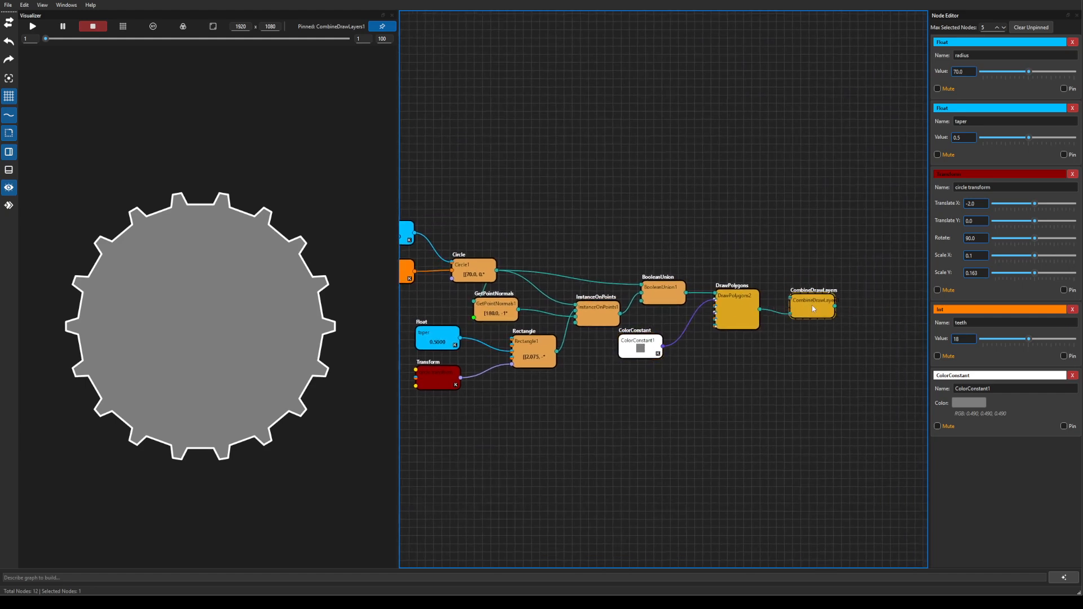
# Move Circle up and away from GetPointNormals to make the connection between them clearer
pyautogui.scroll(1, 752, 383)
pyautogui.moveTo(645, 404); pyautogui.dragTo(728, 382)
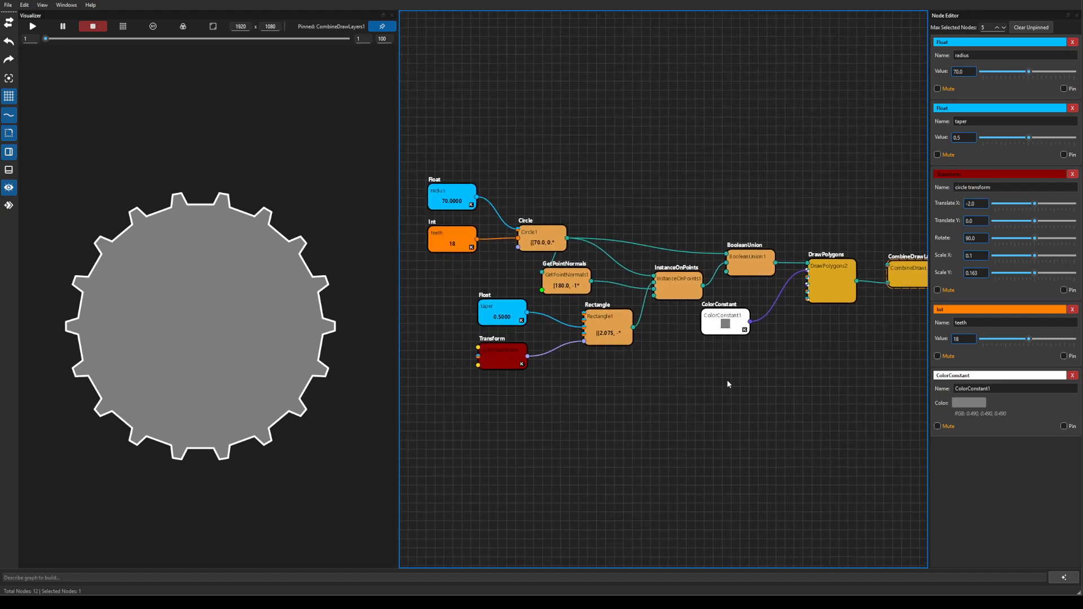
pyautogui.moveTo(782, 338); pyautogui.dragTo(849, 308)
pyautogui.scroll(1, 747, 330)
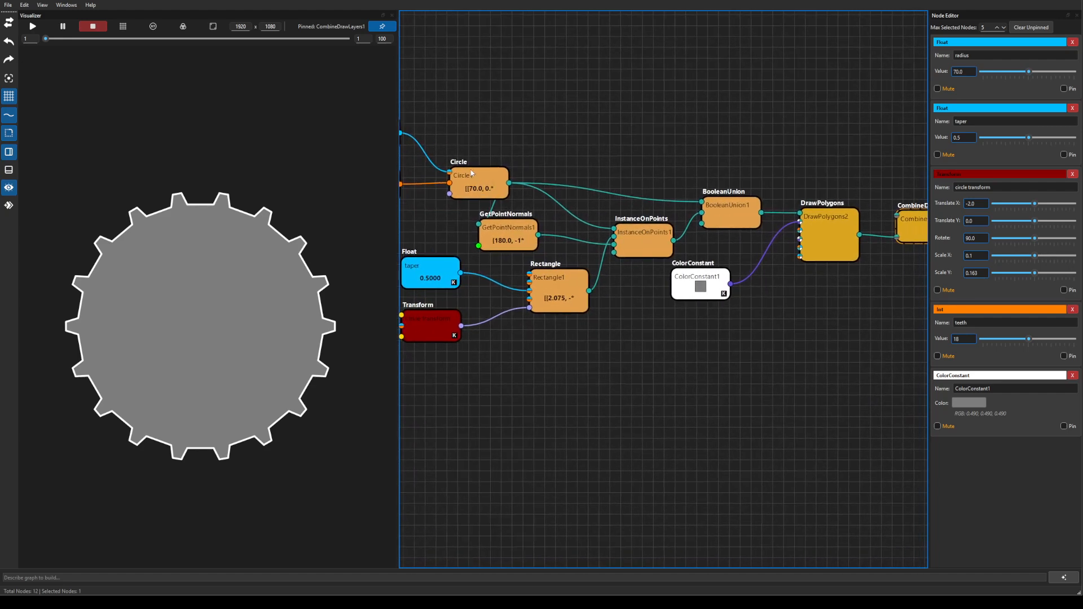
pyautogui.moveTo(472, 173); pyautogui.dragTo(441, 161)
pyautogui.moveTo(767, 297); pyautogui.dragTo(716, 294)
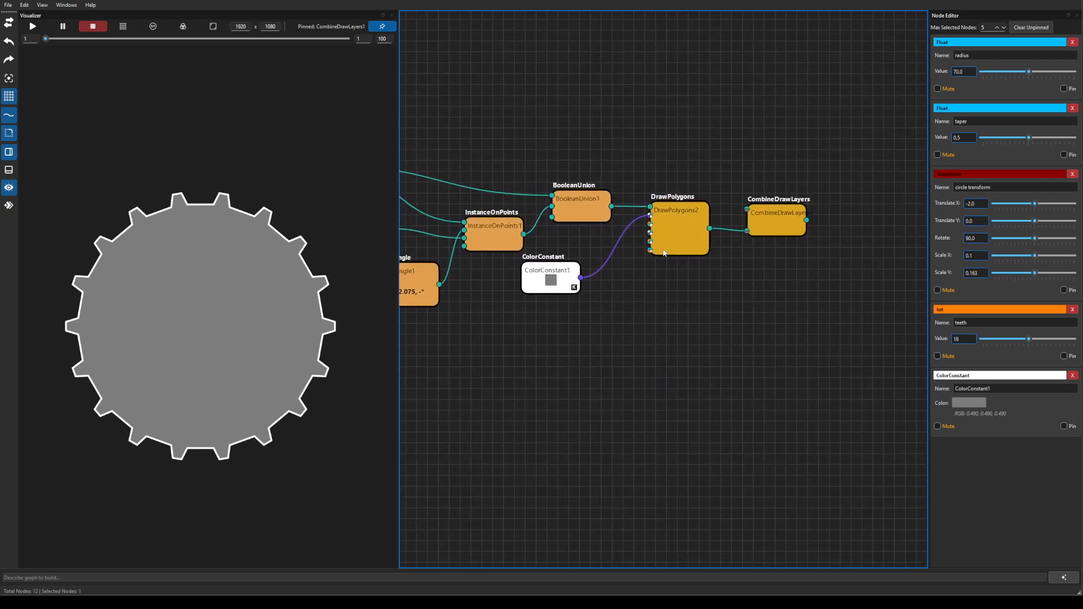
pyautogui.click(574, 205)
pyautogui.moveTo(621, 269); pyautogui.dragTo(762, 299)
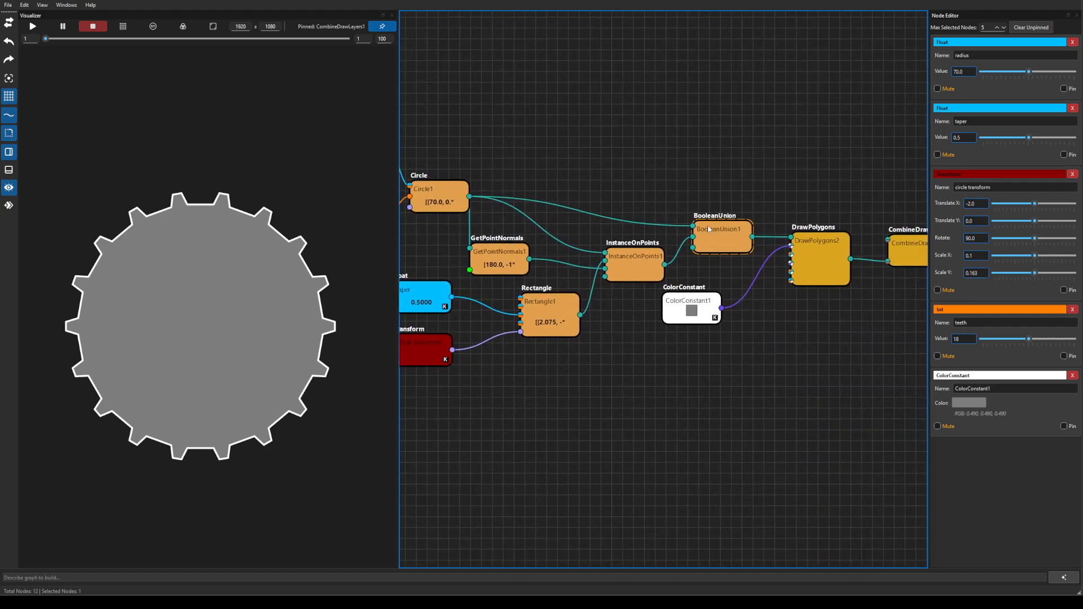
# Move CombineDrawLayers, DrawPolygons and ColorConstant away from BooleanUnion to free space for another node
pyautogui.moveTo(812, 373); pyautogui.dragTo(679, 381)
pyautogui.click(811, 281)
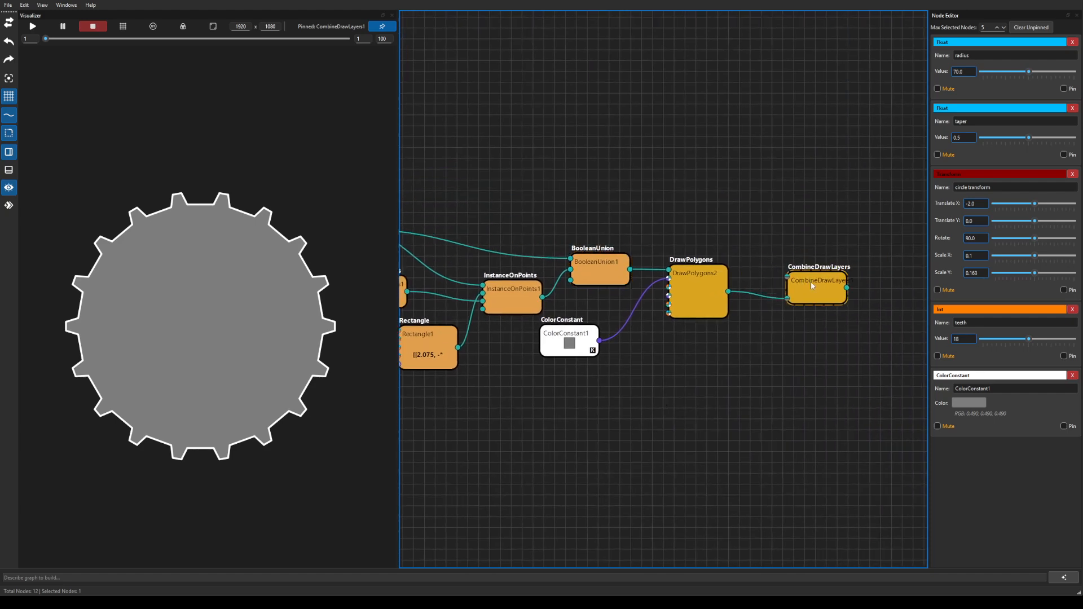
pyautogui.moveTo(709, 293); pyautogui.dragTo(734, 312)
pyautogui.moveTo(570, 344); pyautogui.dragTo(594, 364)
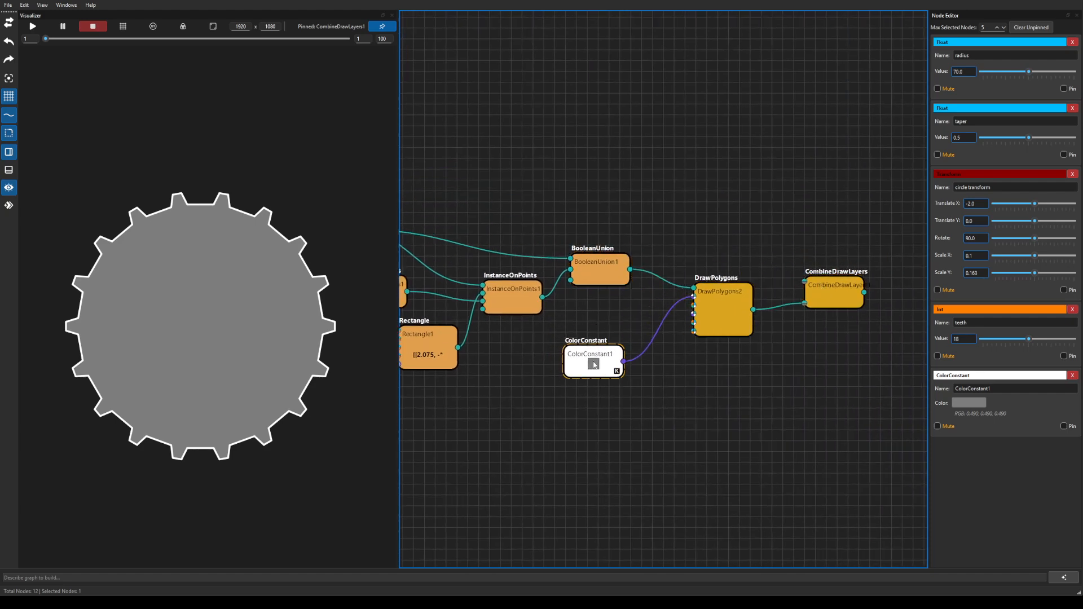
# Add a TransformPoints node in the empty area above DrawPolygons
pyautogui.click(682, 160)
pyautogui.rightClick(681, 161)
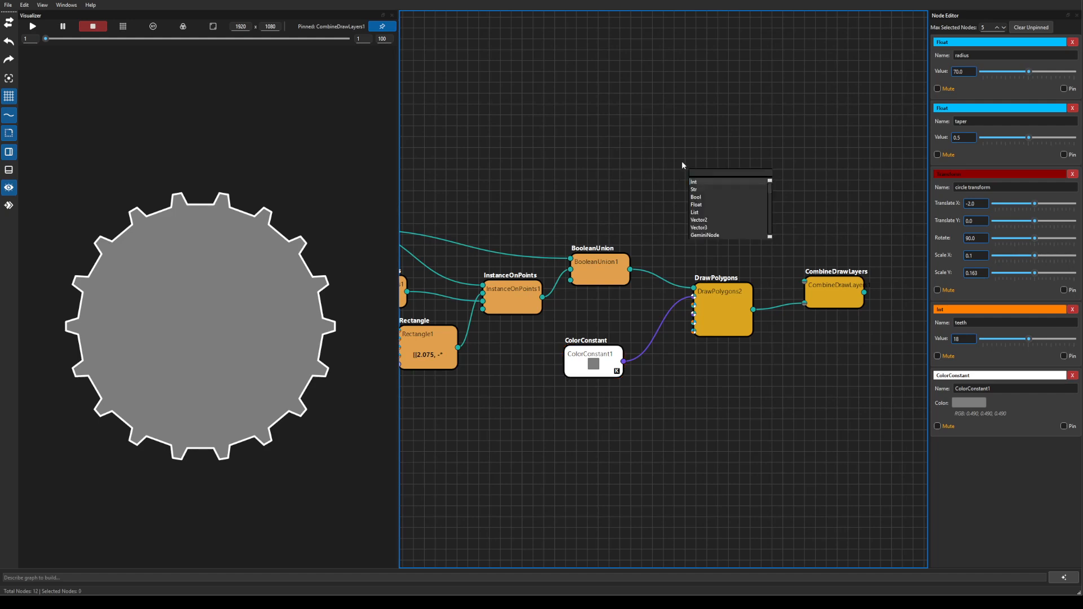
pyautogui.write('tra')
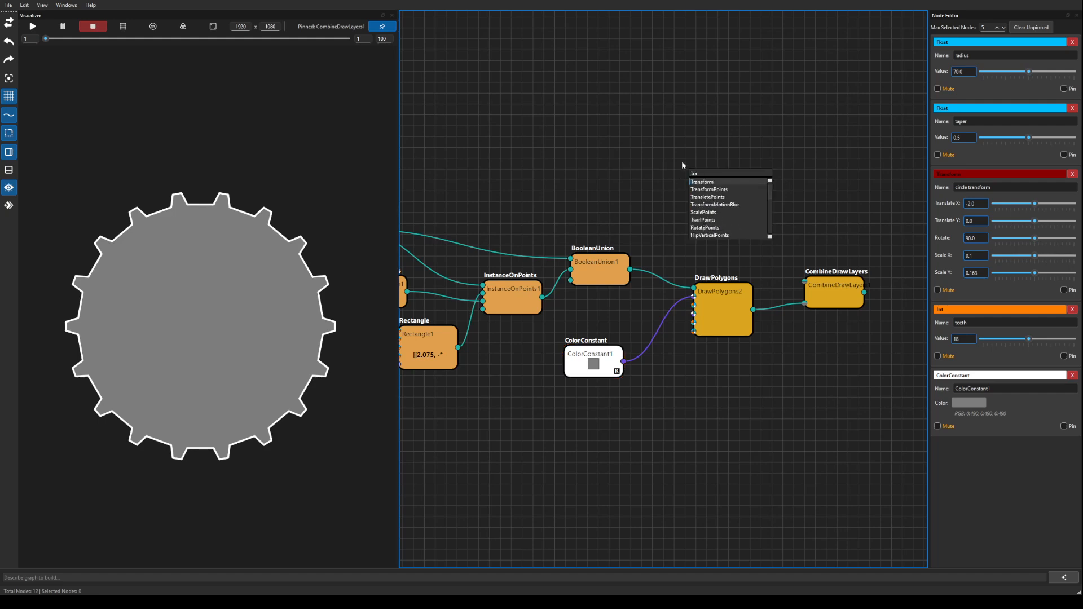
pyautogui.press('Down')
pyautogui.press('Return')
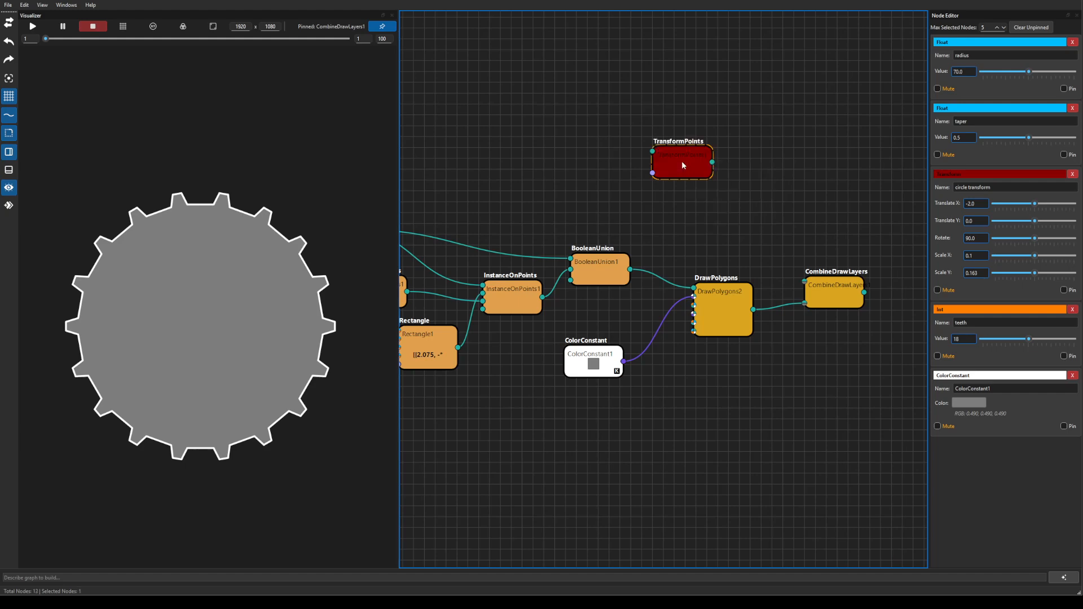
# Spread CombineDrawLayers, DrawPolygons and ColorConstant further out and place TransformPoints beside BooleanUnion
pyautogui.moveTo(808, 302); pyautogui.dragTo(830, 302)
pyautogui.moveTo(722, 316); pyautogui.dragTo(765, 352)
pyautogui.moveTo(593, 366); pyautogui.dragTo(609, 398)
pyautogui.moveTo(692, 146); pyautogui.dragTo(722, 251)
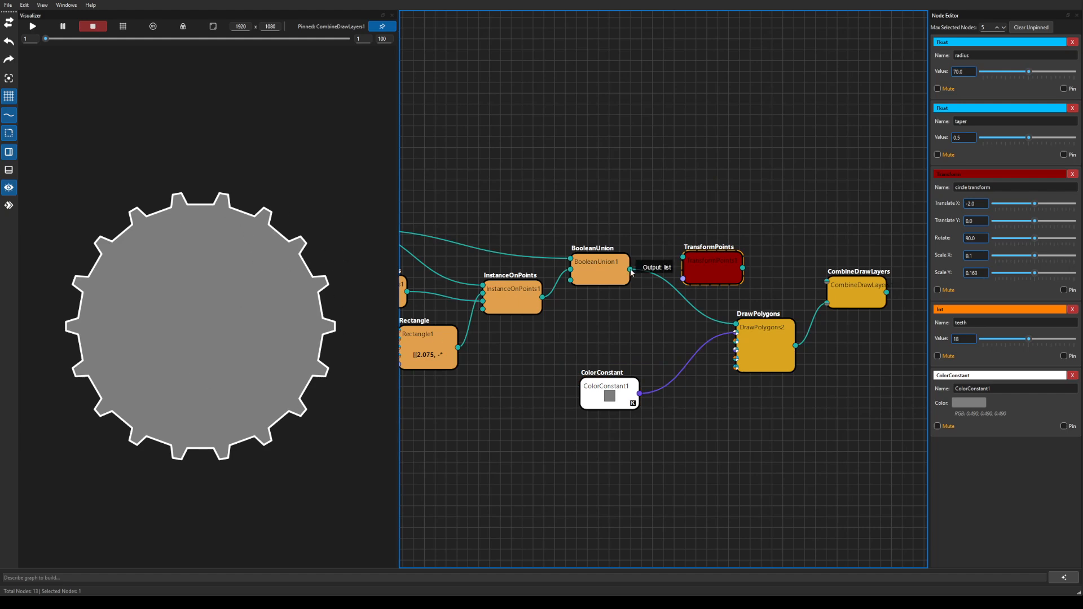
# Route BooleanUnion's output through TransformPoints into DrawPolygons' first input and open the TransformPoints properties
pyautogui.moveTo(647, 268); pyautogui.dragTo(736, 324)
pyautogui.moveTo(705, 265); pyautogui.dragTo(689, 303)
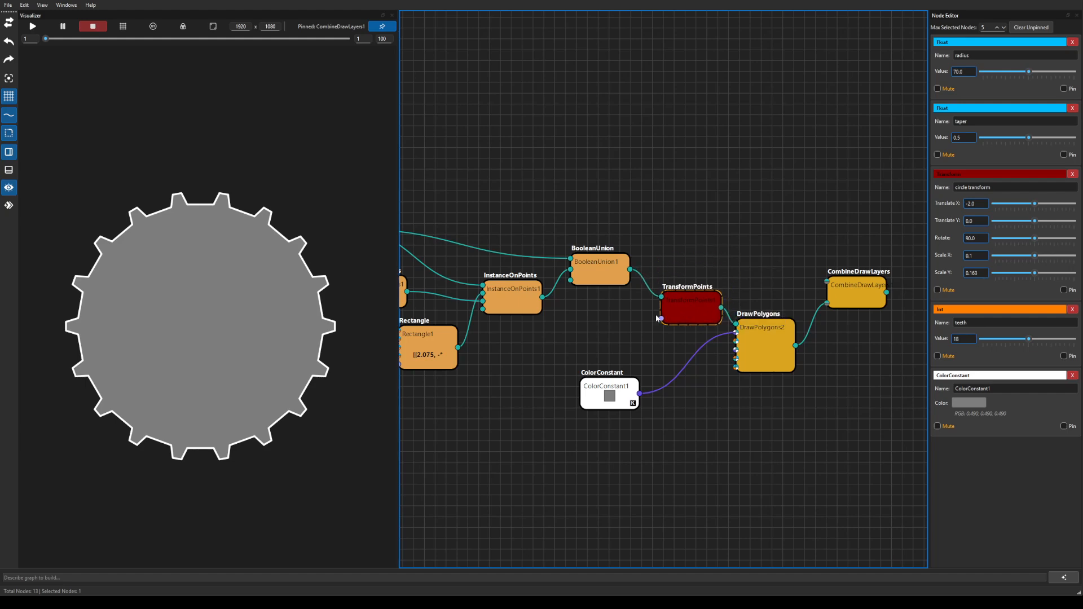
pyautogui.click(676, 300)
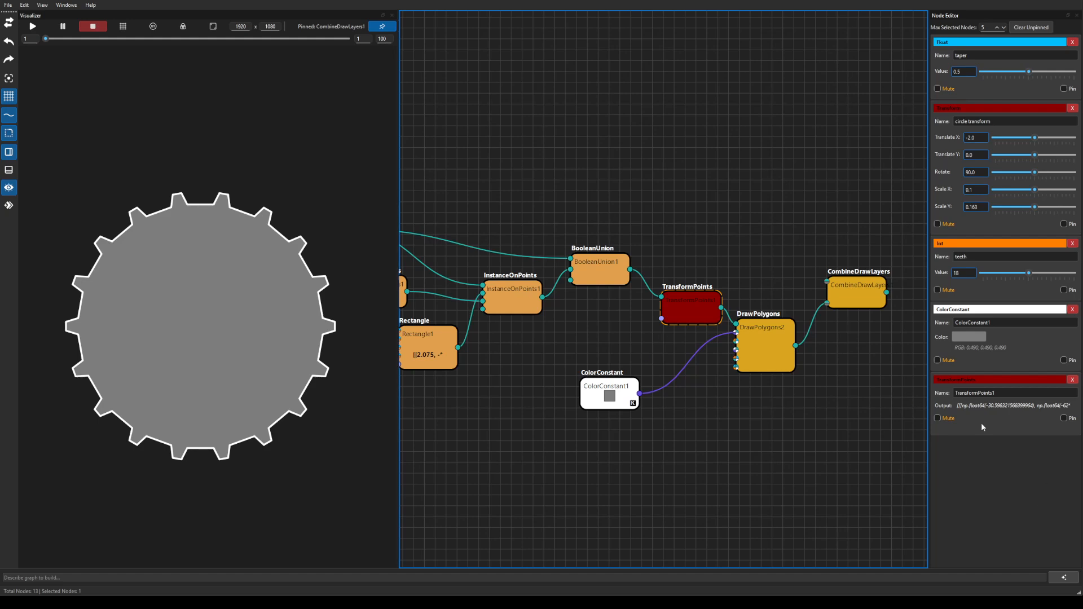
# Add a Transform node below BooleanUnion and connect it to TransformPoints' second input
pyautogui.click(580, 334)
pyautogui.press('Tab')
pyautogui.write('tra')
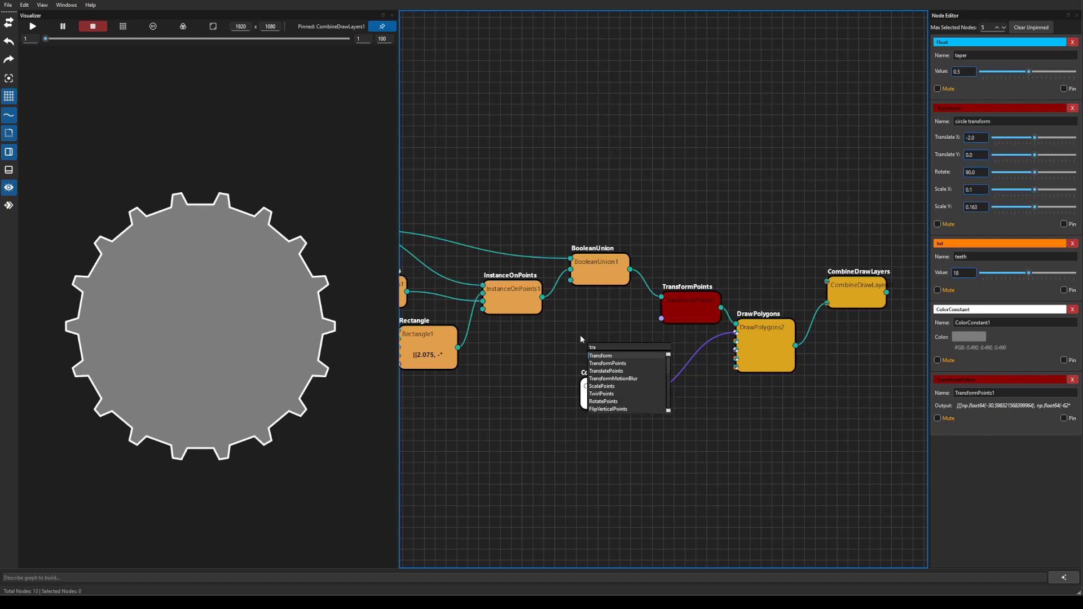
pyautogui.press('Return')
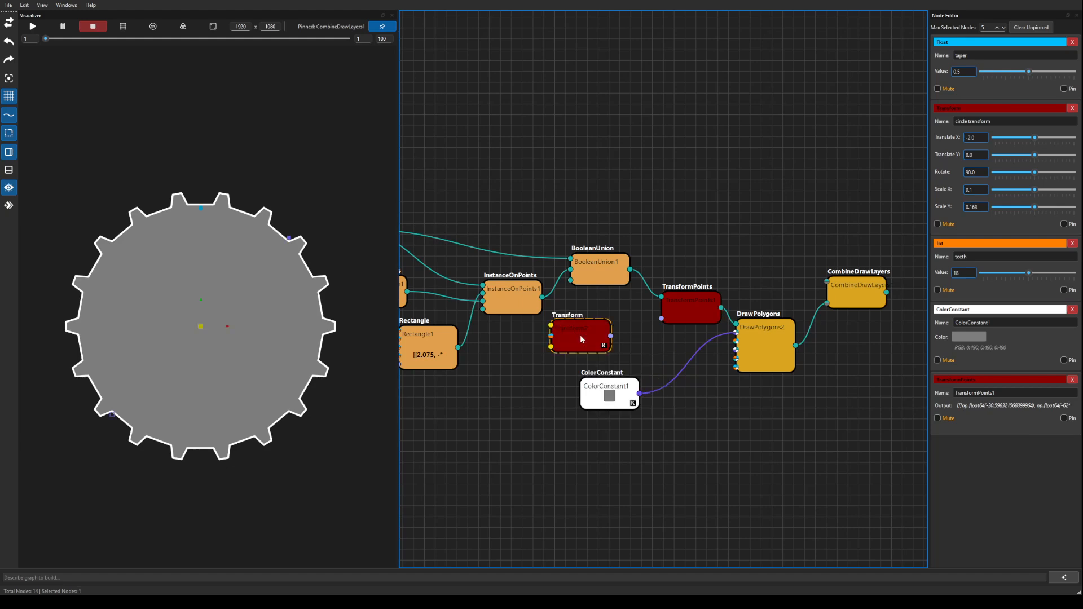
pyautogui.moveTo(610, 335); pyautogui.dragTo(661, 319)
# Try rotating the gear with the new Transform node and reset its Rotate value to 0.0
pyautogui.click(601, 340)
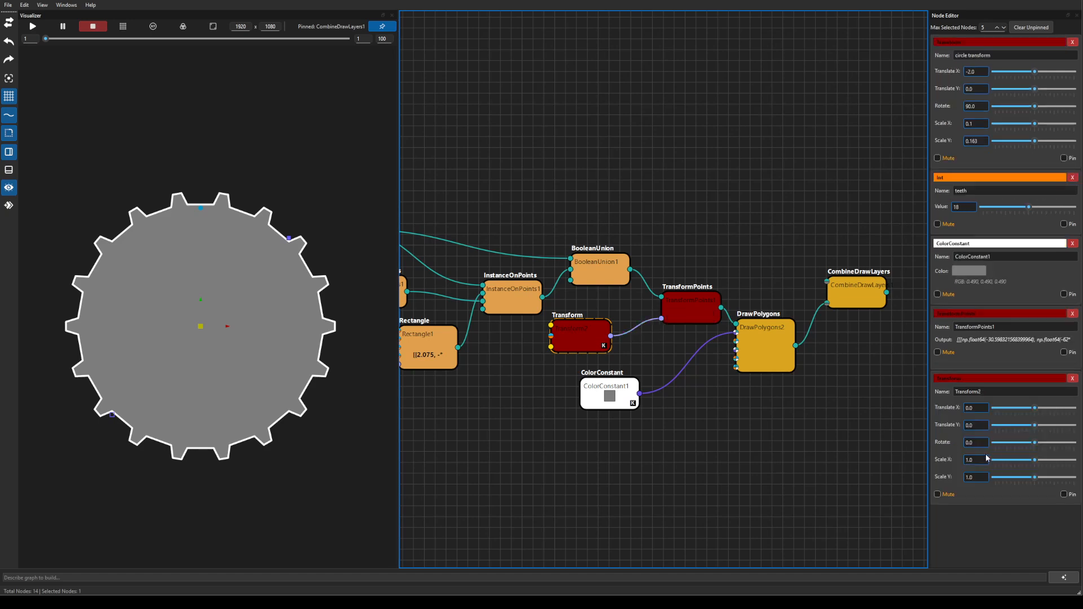
pyautogui.moveTo(1034, 442); pyautogui.dragTo(944, 437)
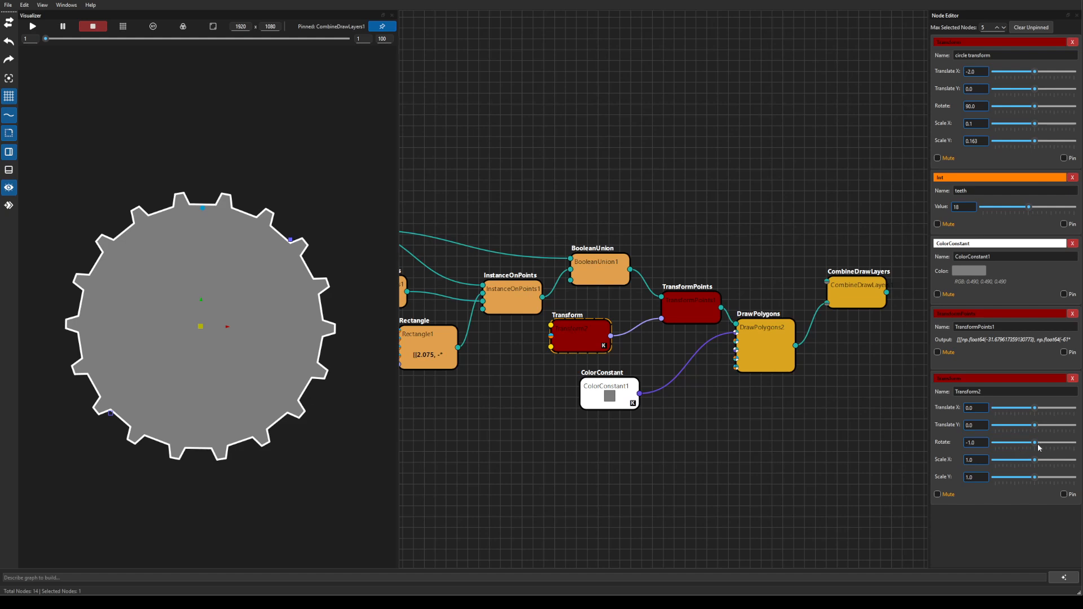
pyautogui.moveTo(578, 336); pyautogui.dragTo(593, 341)
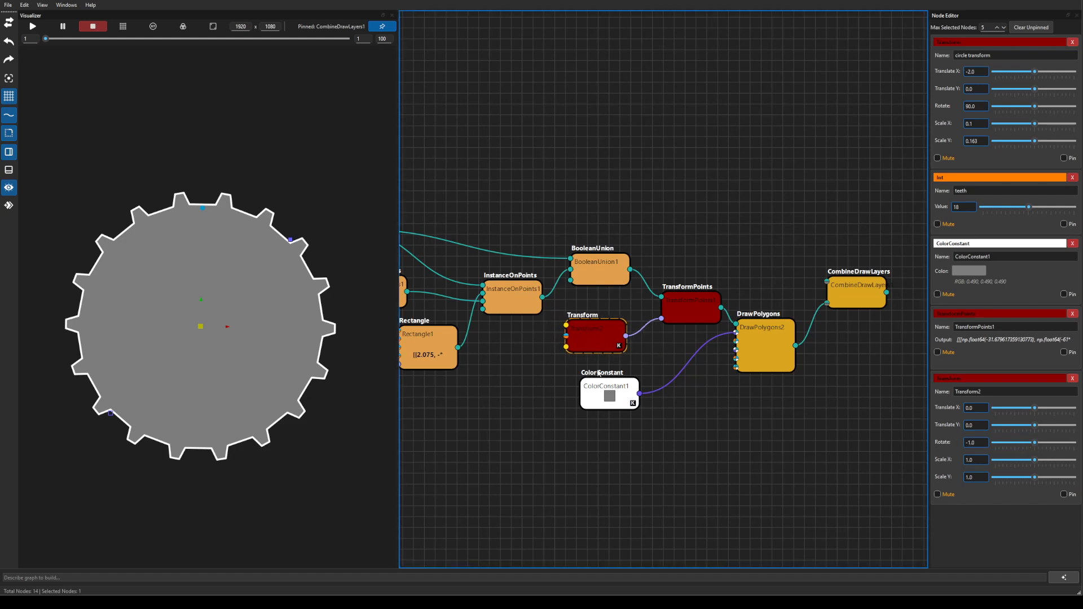
pyautogui.click(979, 442)
pyautogui.write('0.0')
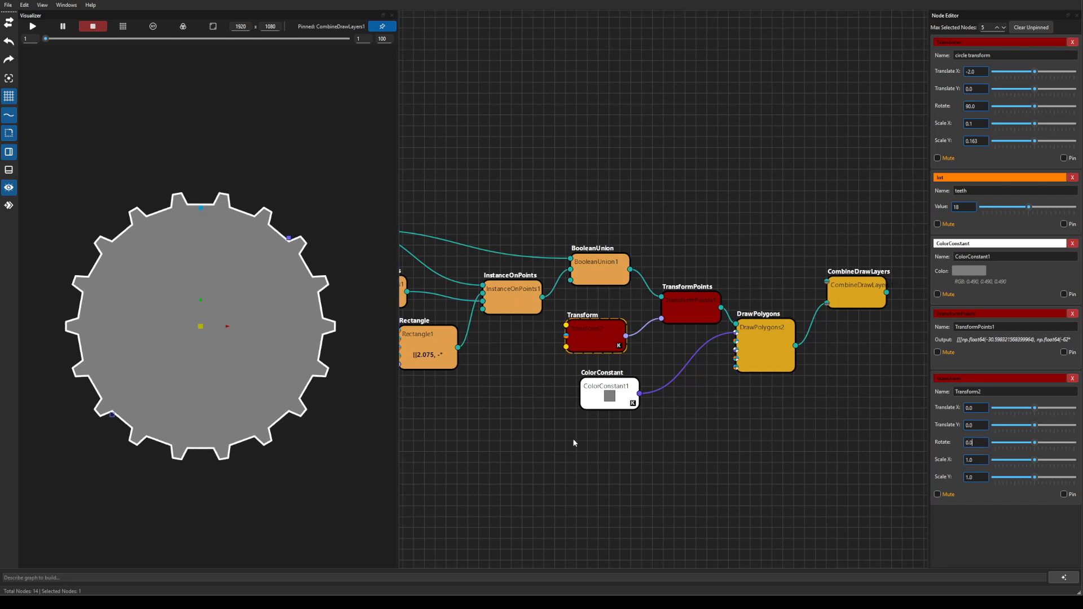
# Add a Frame node, connect its output to the Rotate input of the Transform feeding TransformPoints, and preview the gear's rotation
pyautogui.moveTo(595, 397); pyautogui.dragTo(588, 425)
pyautogui.moveTo(590, 345); pyautogui.dragTo(608, 350)
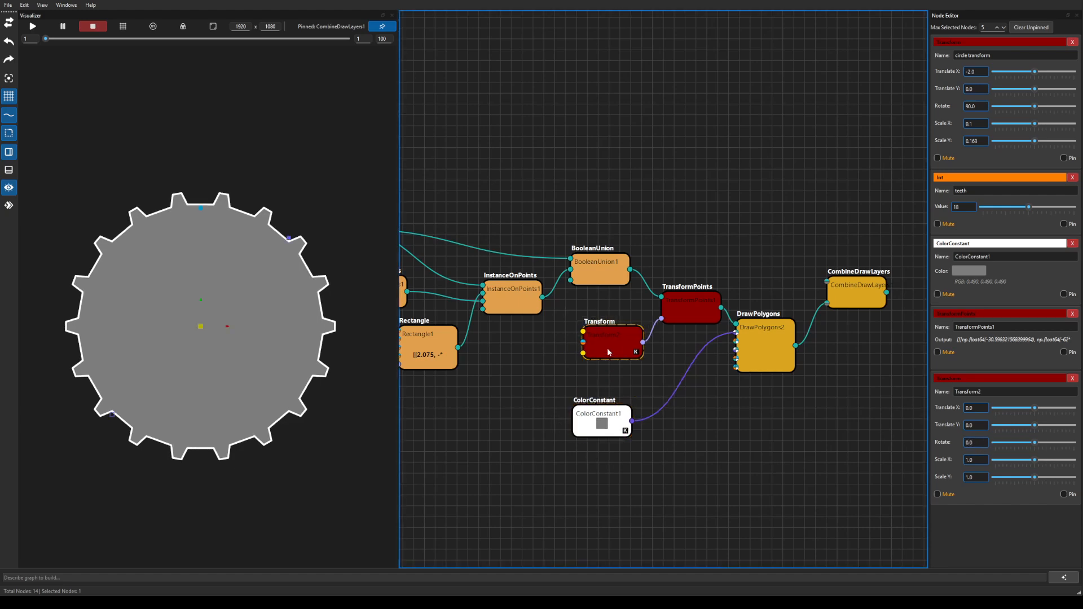
pyautogui.rightClick(501, 368)
pyautogui.write('frame')
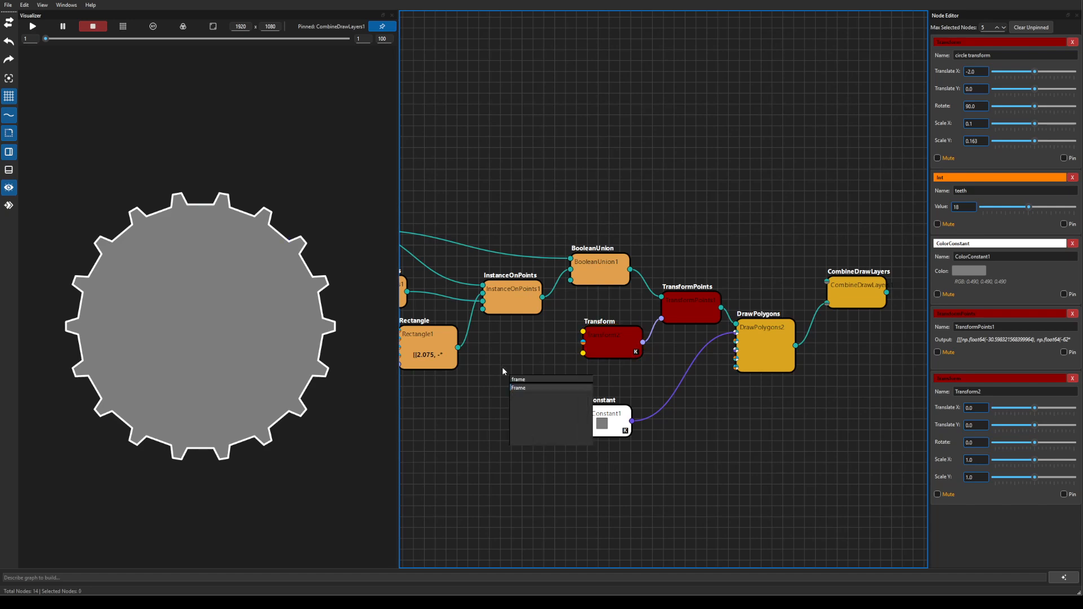
pyautogui.press('Return')
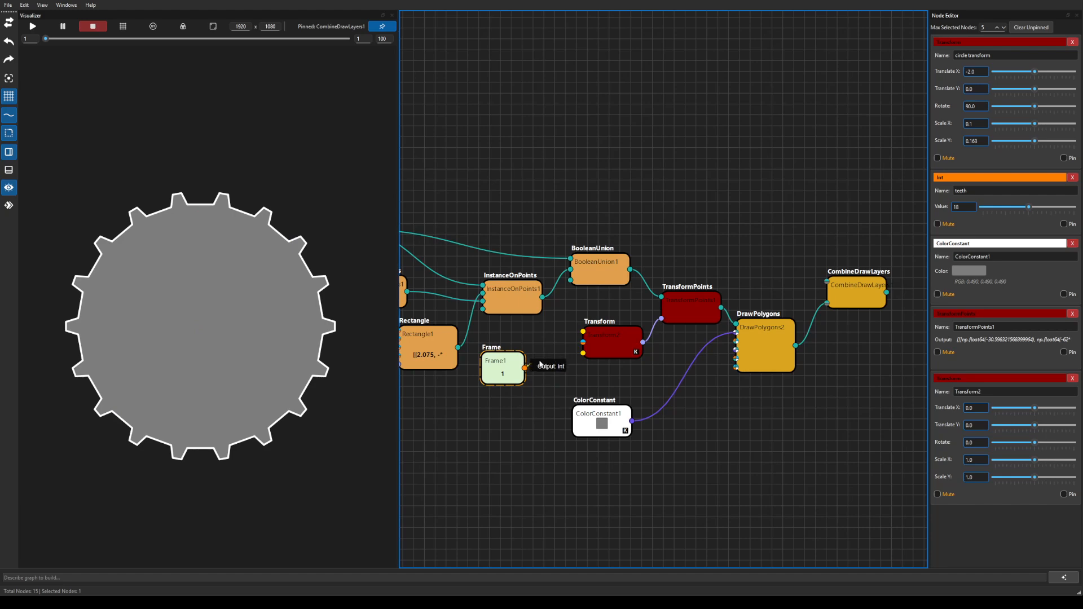
pyautogui.moveTo(525, 367); pyautogui.dragTo(583, 343)
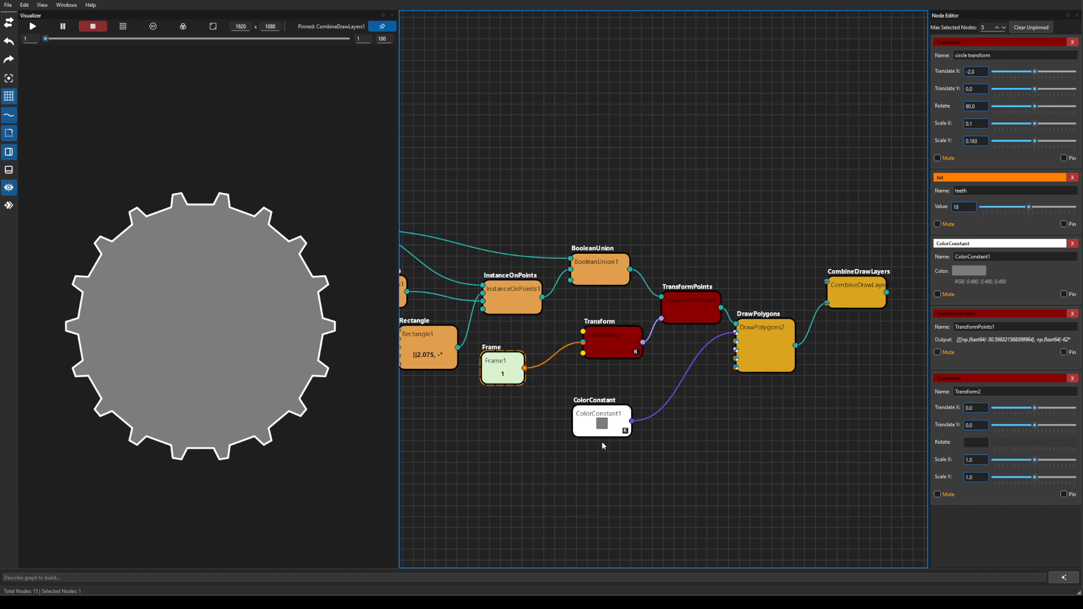
pyautogui.click(32, 26)
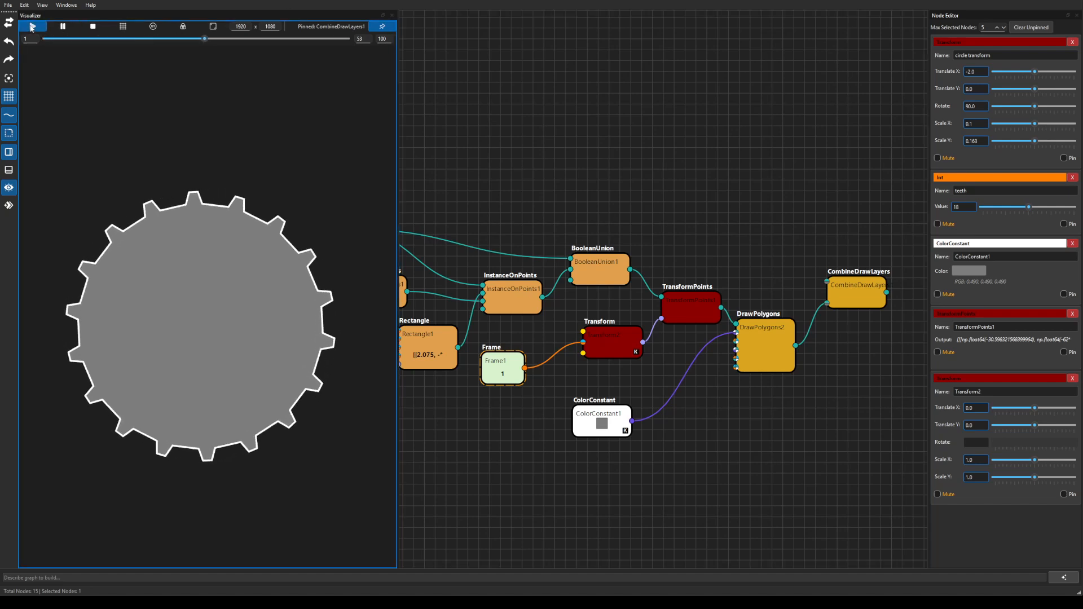
pyautogui.click(93, 27)
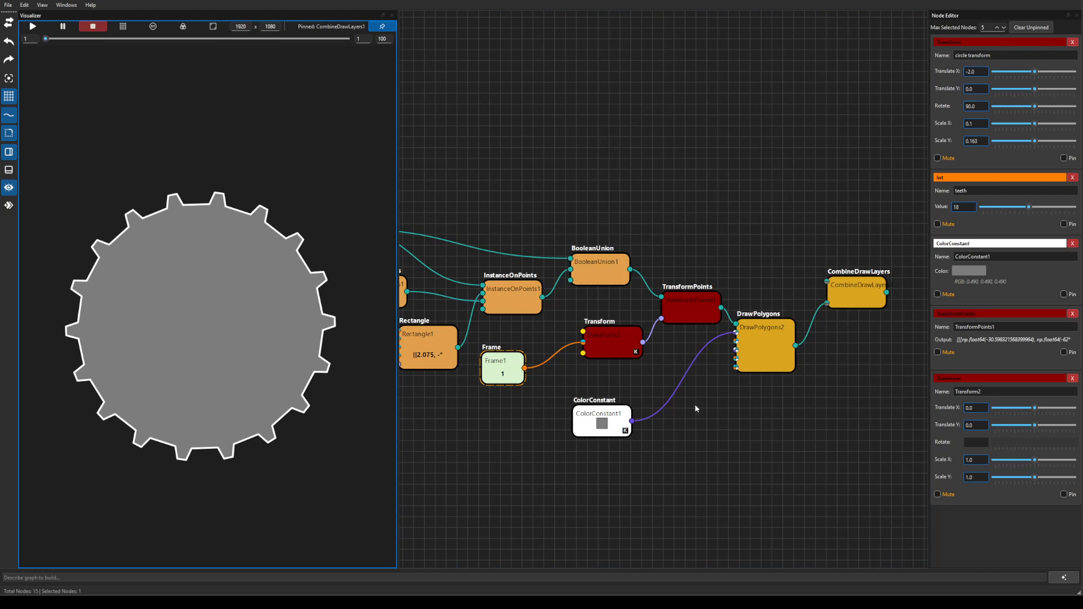
# Move DrawPolygons, CombineDrawLayers and ColorConstant further out and shift the Frame node slightly to make room in the graph
pyautogui.moveTo(691, 401); pyautogui.dragTo(729, 329)
pyautogui.moveTo(649, 345); pyautogui.dragTo(647, 398)
pyautogui.moveTo(804, 283); pyautogui.dragTo(837, 280)
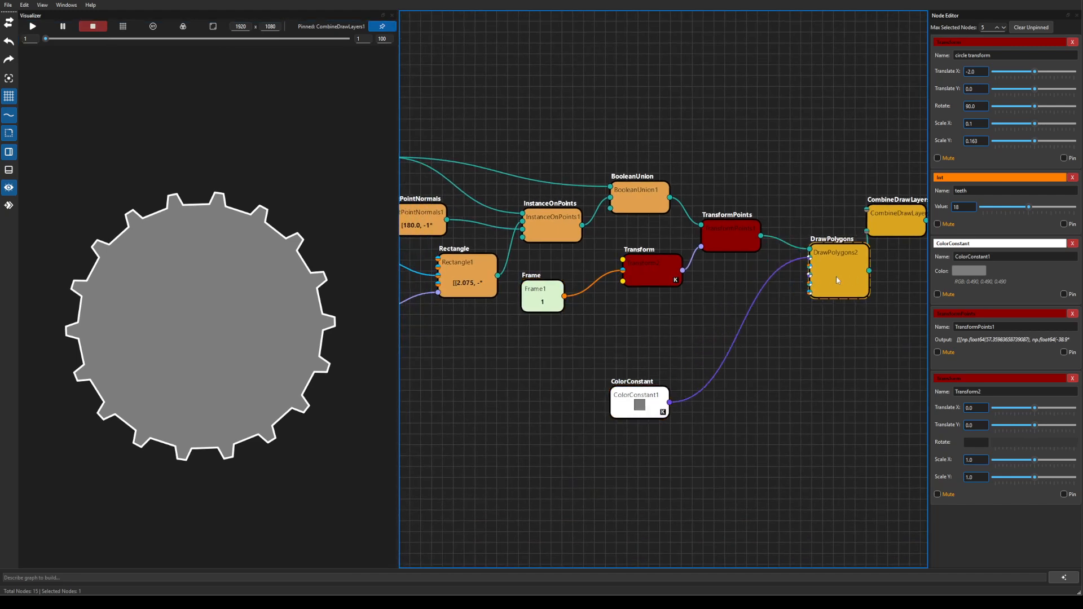
pyautogui.moveTo(888, 223); pyautogui.dragTo(929, 262)
pyautogui.moveTo(854, 265); pyautogui.dragTo(868, 248)
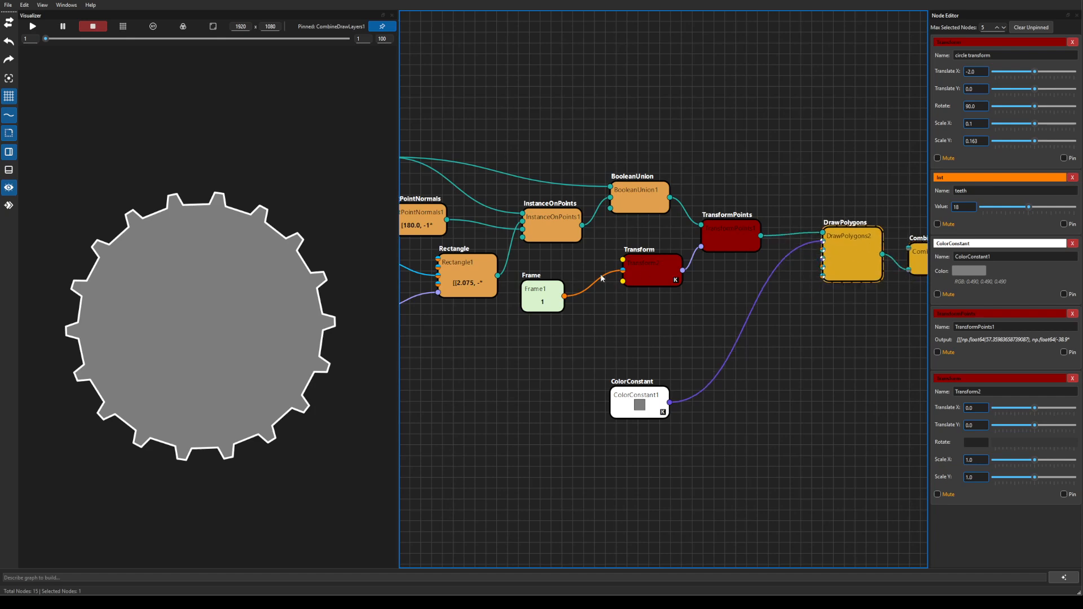
pyautogui.moveTo(541, 299); pyautogui.dragTo(544, 311)
pyautogui.moveTo(636, 407); pyautogui.dragTo(706, 387)
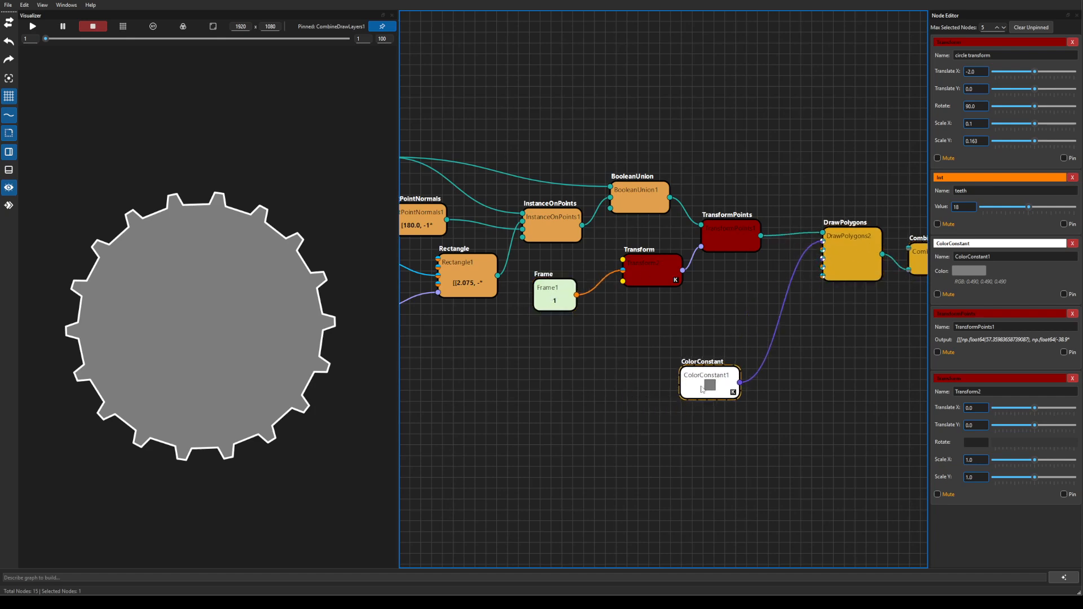
# Add a Float node below the Frame node and name it "speed"
pyautogui.rightClick(545, 399)
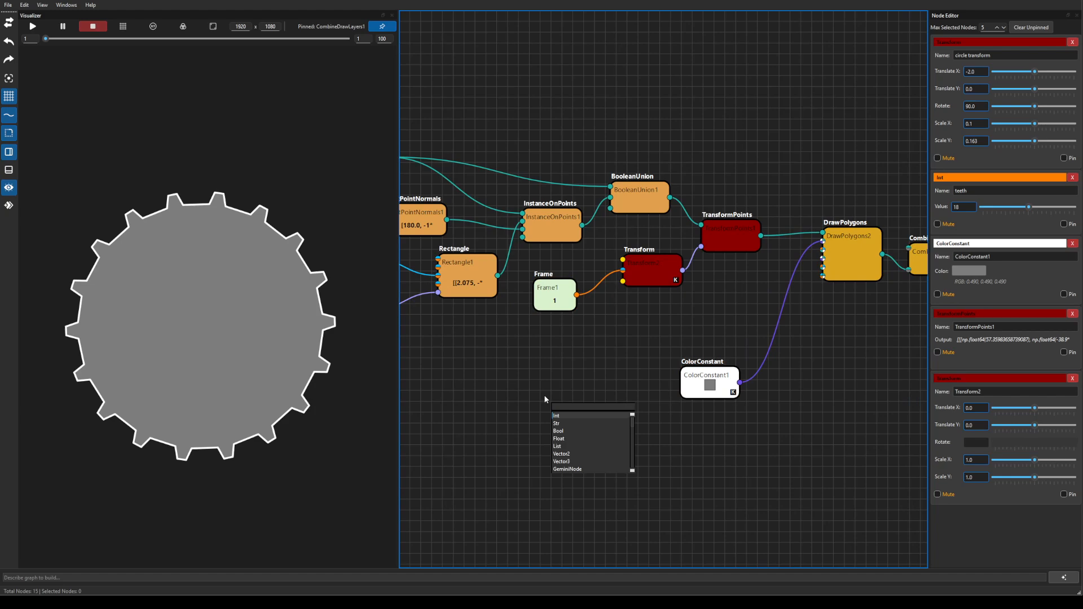
pyautogui.write('fl')
pyautogui.press('Return')
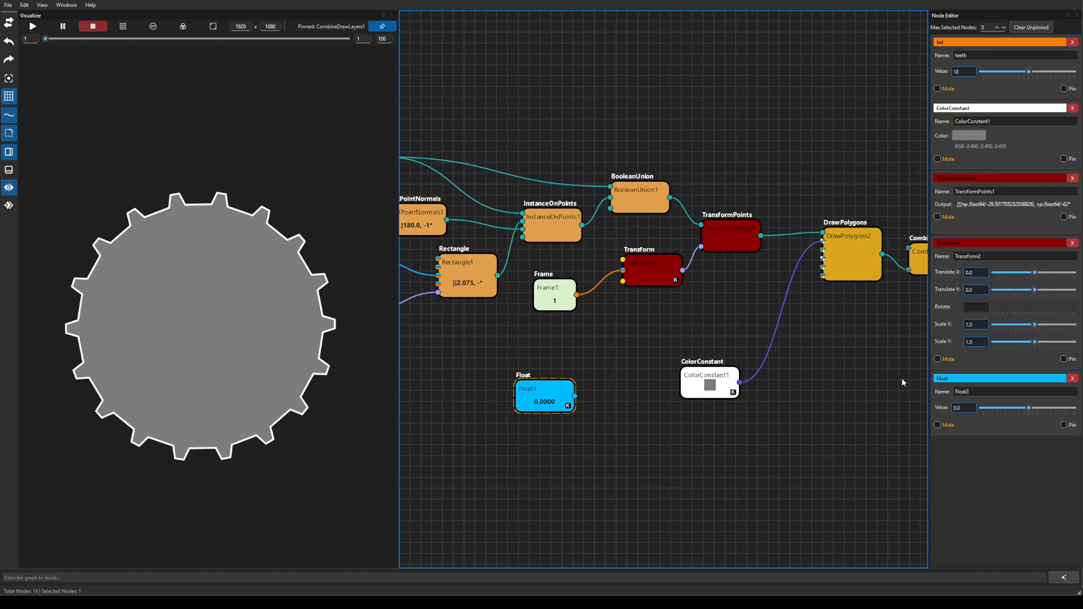
pyautogui.click(994, 389)
pyautogui.write('speed')
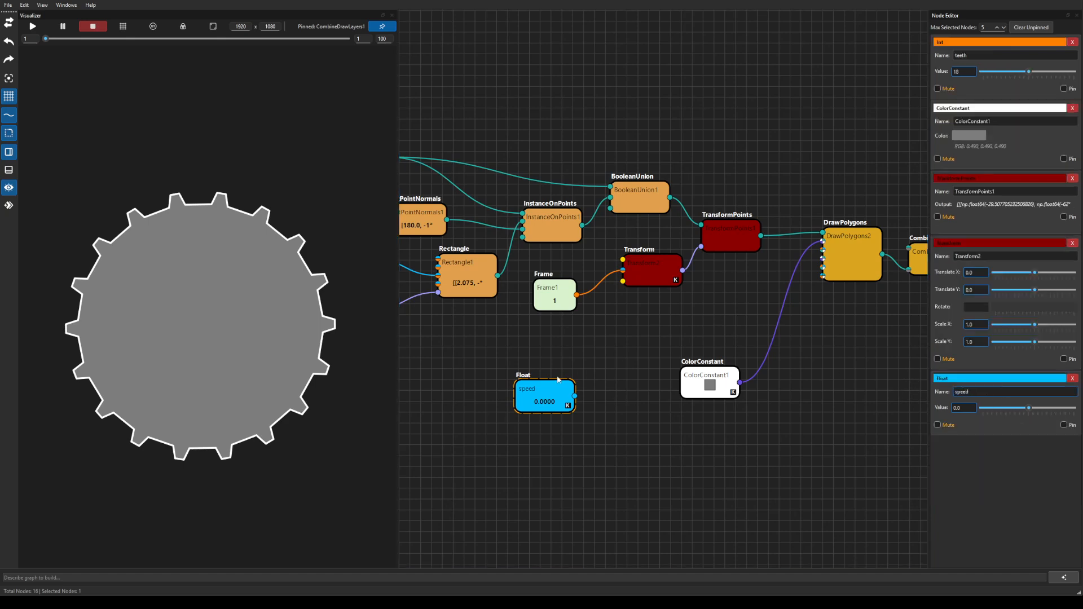
# Add a Multiply node between Frame and speed, and connect Frame to its first input and speed to its second
pyautogui.click(559, 338)
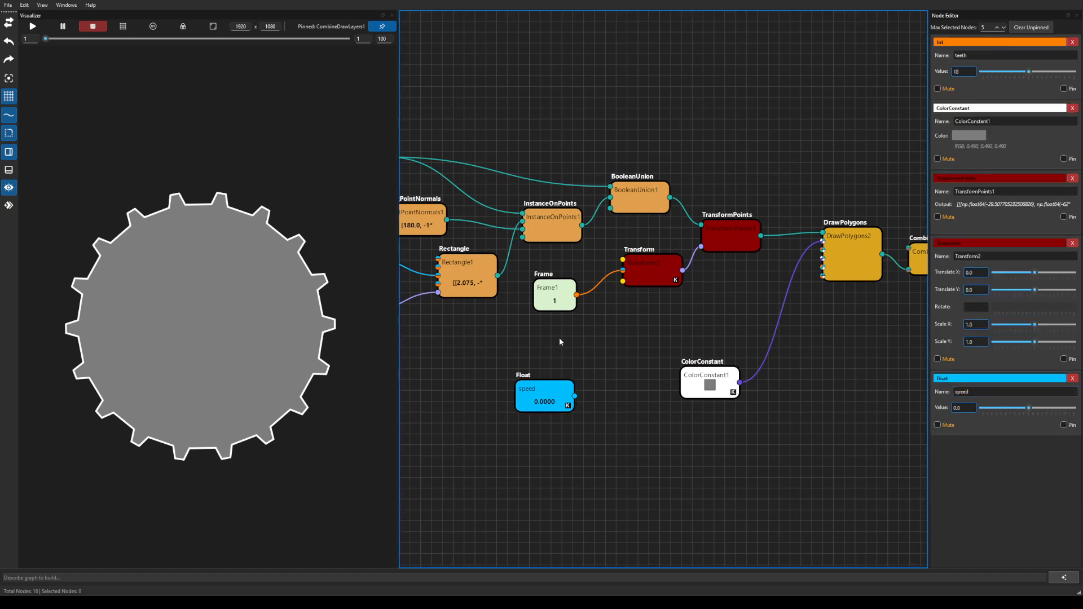
pyautogui.write('mul')
pyautogui.press('Down')
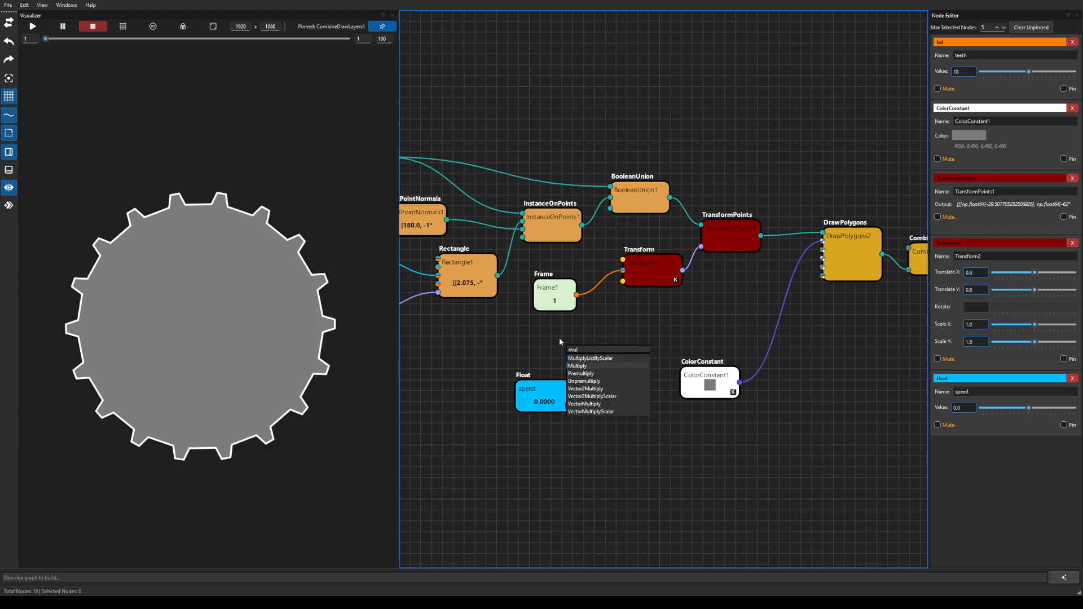
pyautogui.press('Return')
pyautogui.moveTo(560, 340); pyautogui.dragTo(605, 346)
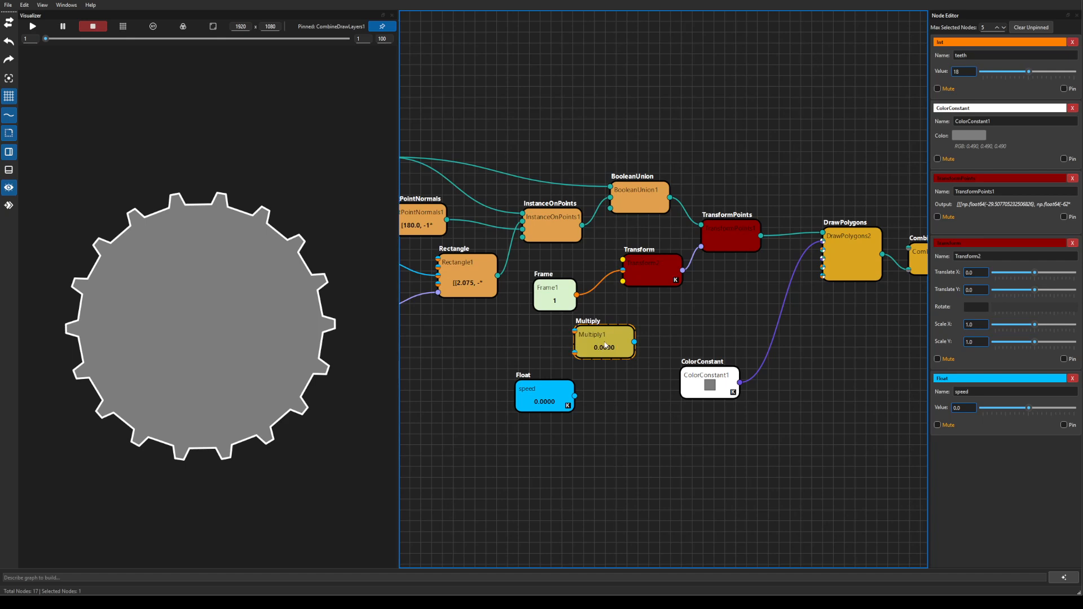
pyautogui.moveTo(555, 292); pyautogui.dragTo(574, 331)
pyautogui.moveTo(560, 396); pyautogui.dragTo(574, 353)
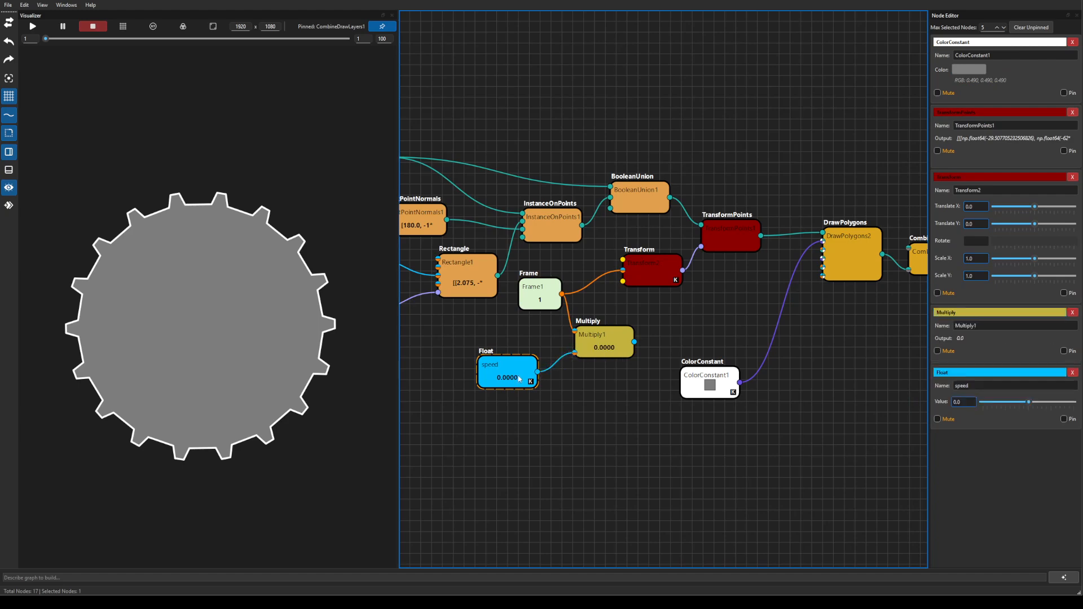
# Set speed to 2.0 and connect the Multiply output to the Rotate input of the gear's Transform node in place of Frame
pyautogui.click(967, 400)
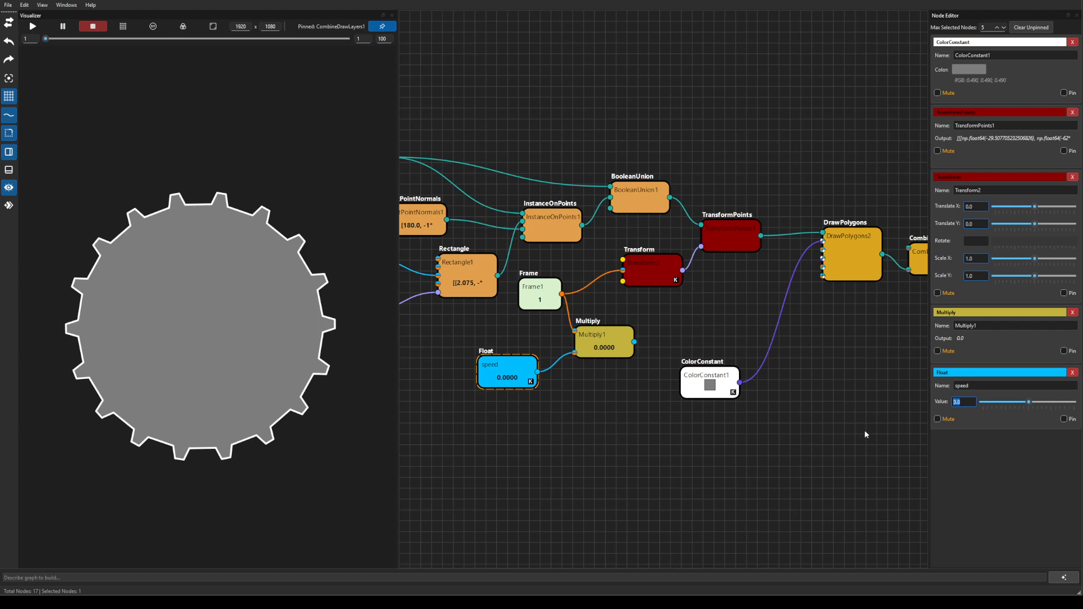
pyautogui.write('2.0')
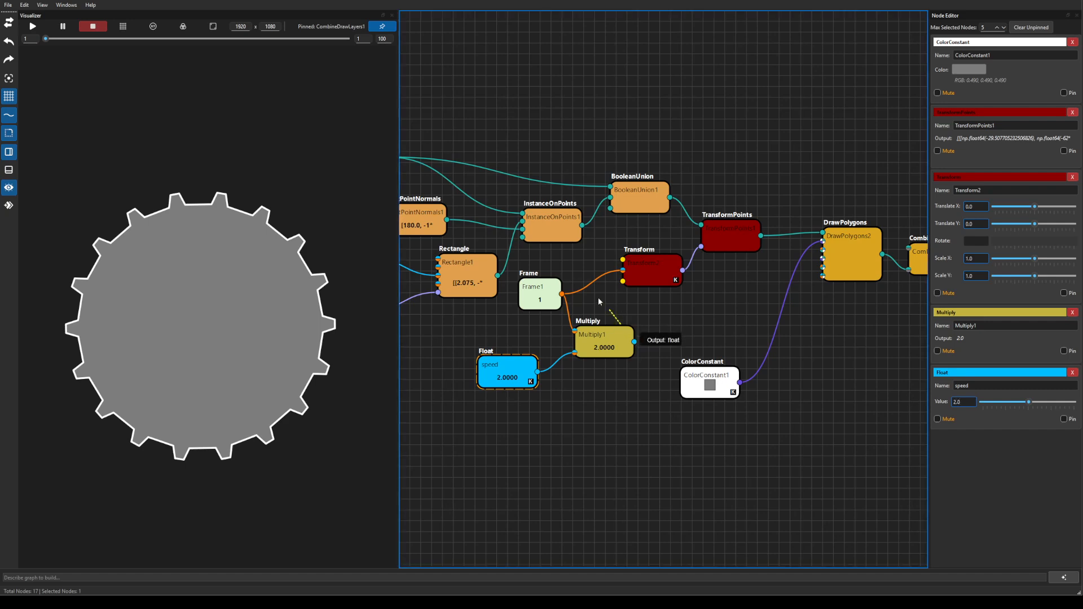
pyautogui.moveTo(634, 342); pyautogui.dragTo(677, 312)
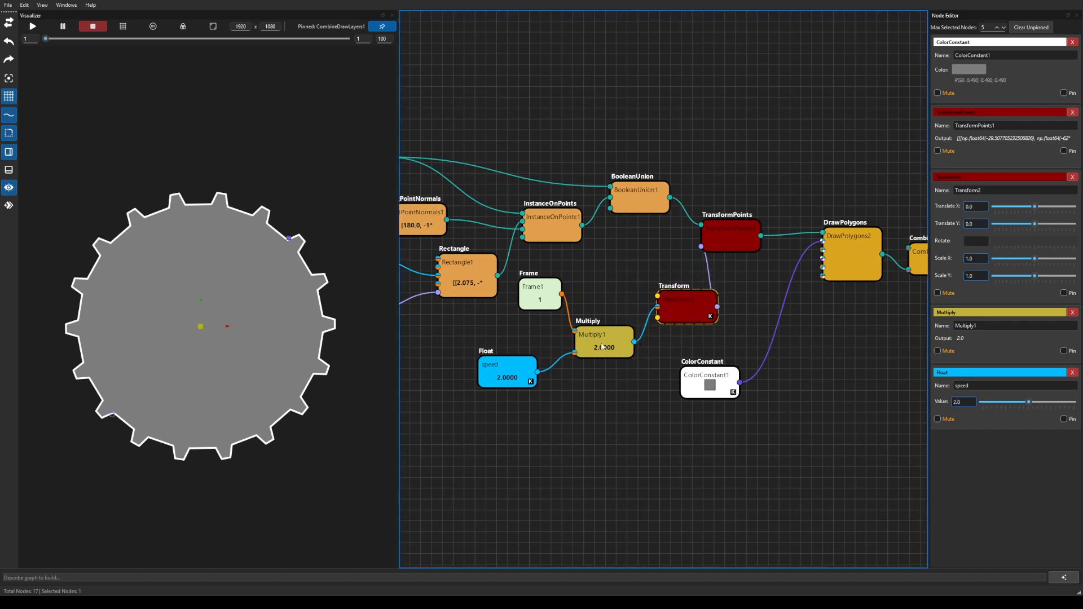
# Arrange the Frame, speed and Multiply nodes compactly beside the gear's Transform node
pyautogui.moveTo(601, 346); pyautogui.dragTo(597, 334)
pyautogui.moveTo(546, 300); pyautogui.dragTo(527, 299)
pyautogui.moveTo(505, 374); pyautogui.dragTo(529, 344)
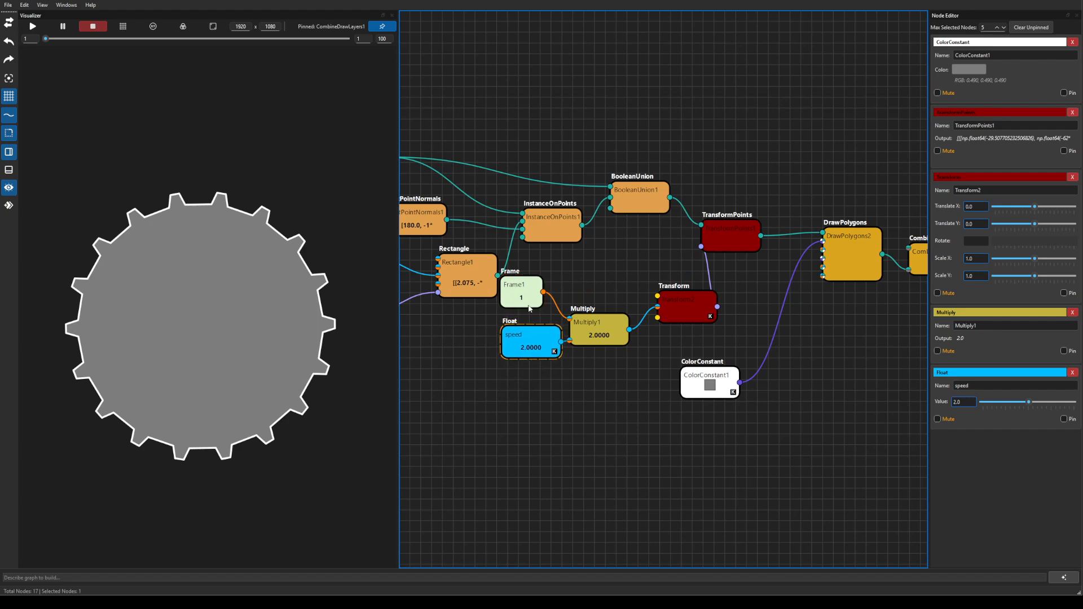
pyautogui.moveTo(534, 296); pyautogui.dragTo(546, 302)
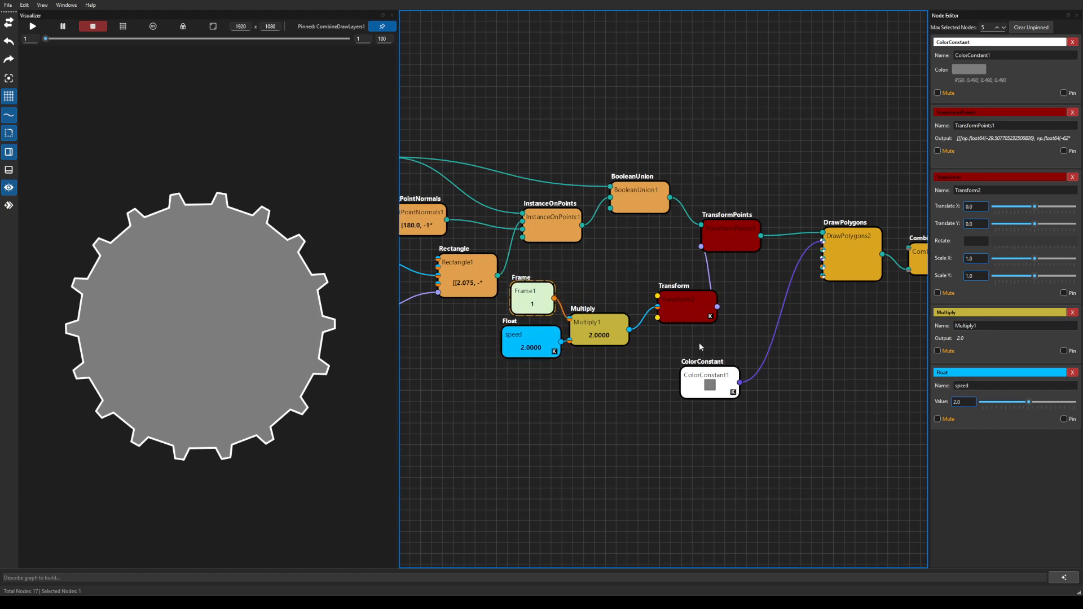
# Play the gear animation and try raising the speed value to 3.0 while it runs
pyautogui.click(33, 28)
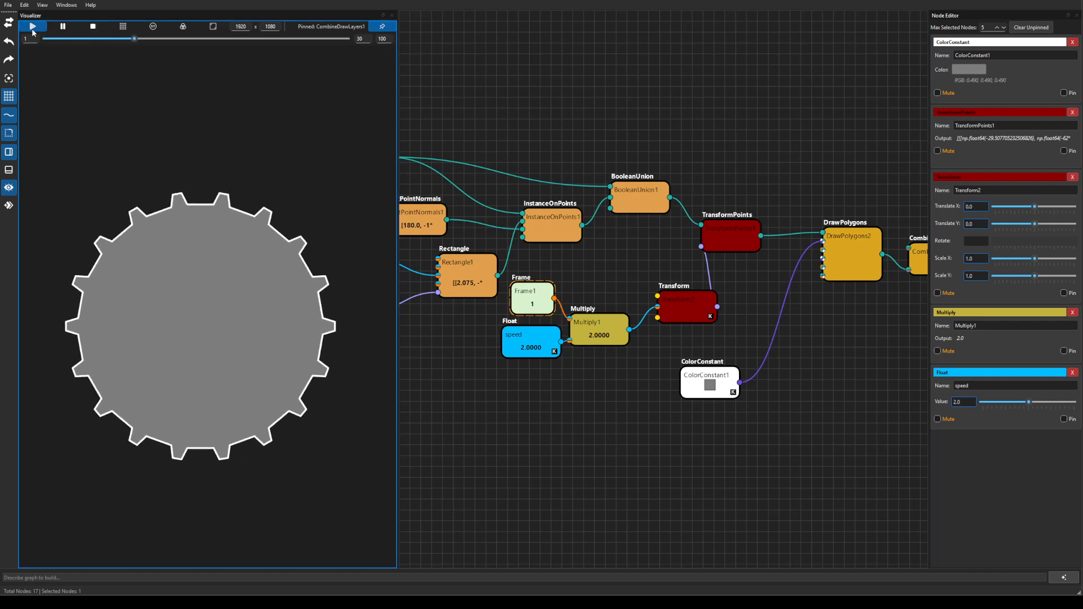
pyautogui.click(526, 346)
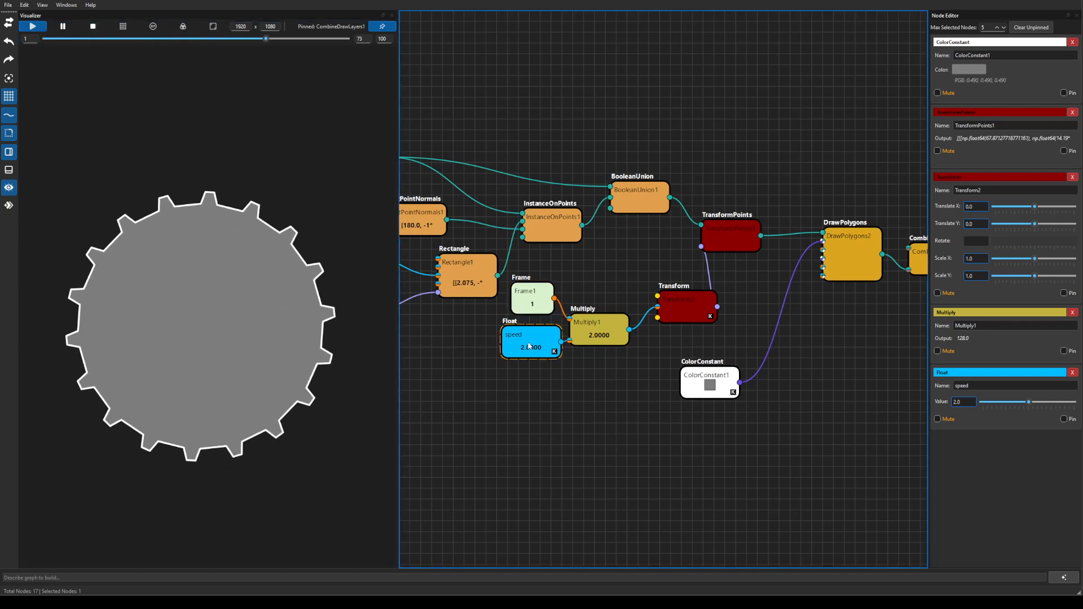
pyautogui.click(1030, 401)
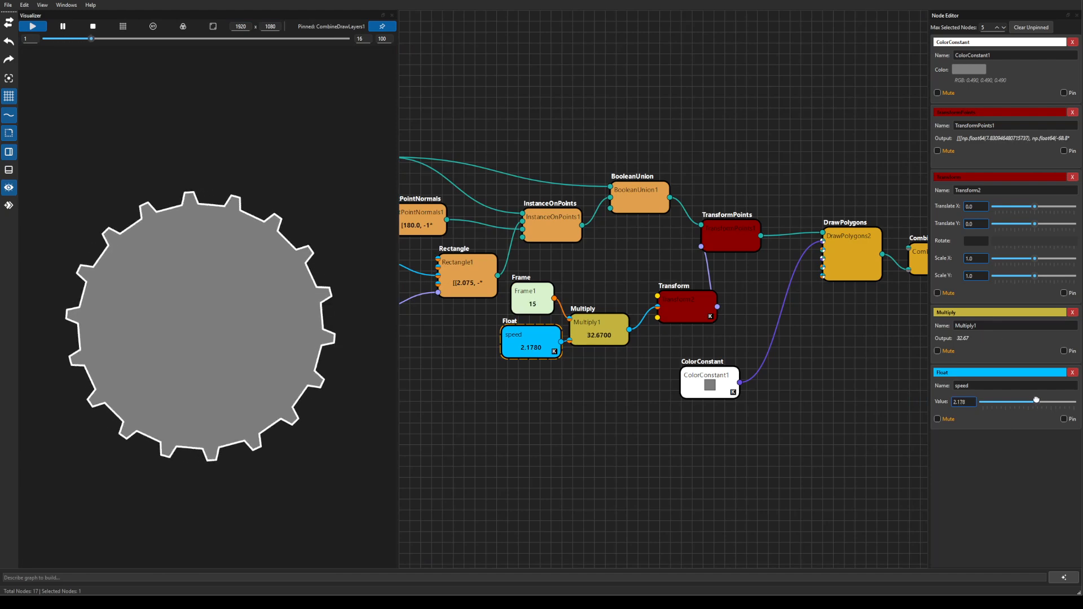
pyautogui.moveTo(1030, 401); pyautogui.dragTo(1079, 399)
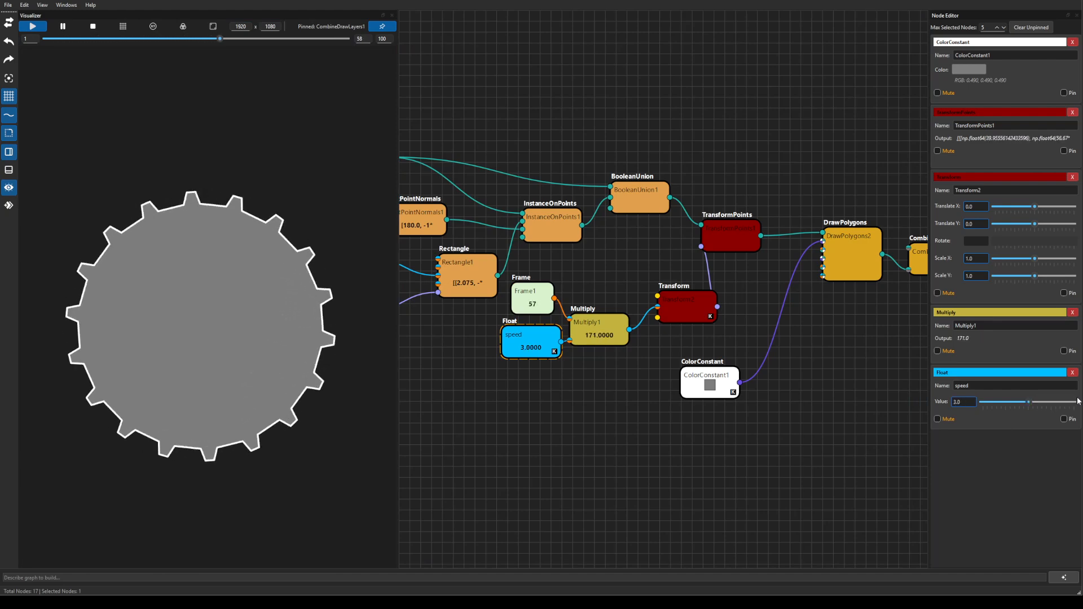
# Set the speed value to 5.0, watch the gear rotate and stop the playback
pyautogui.click(968, 399)
pyautogui.moveTo(968, 399); pyautogui.dragTo(910, 401)
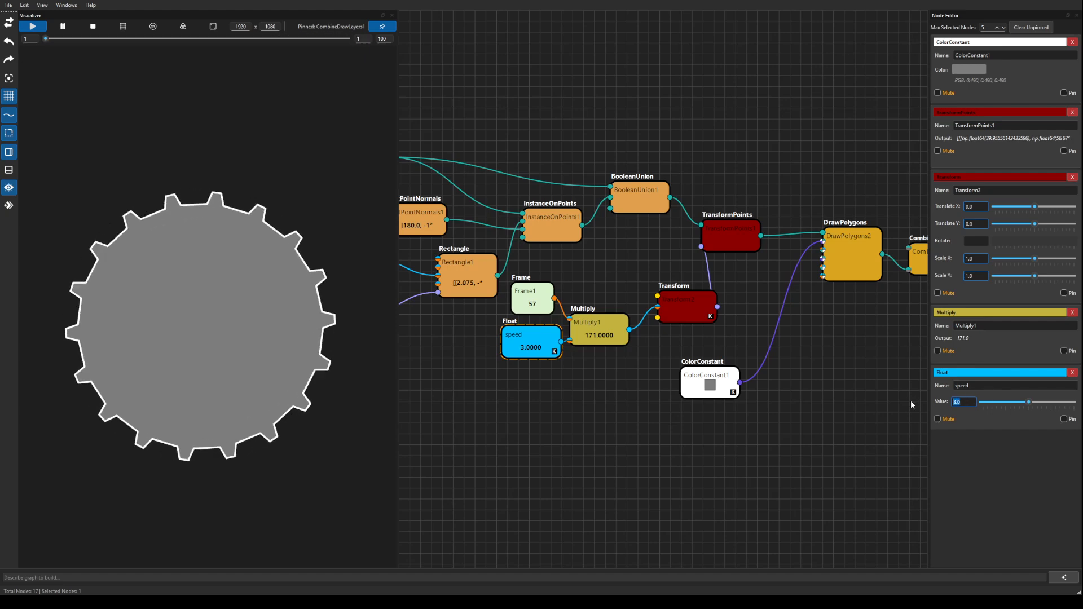
pyautogui.write('5')
pyautogui.press('Return')
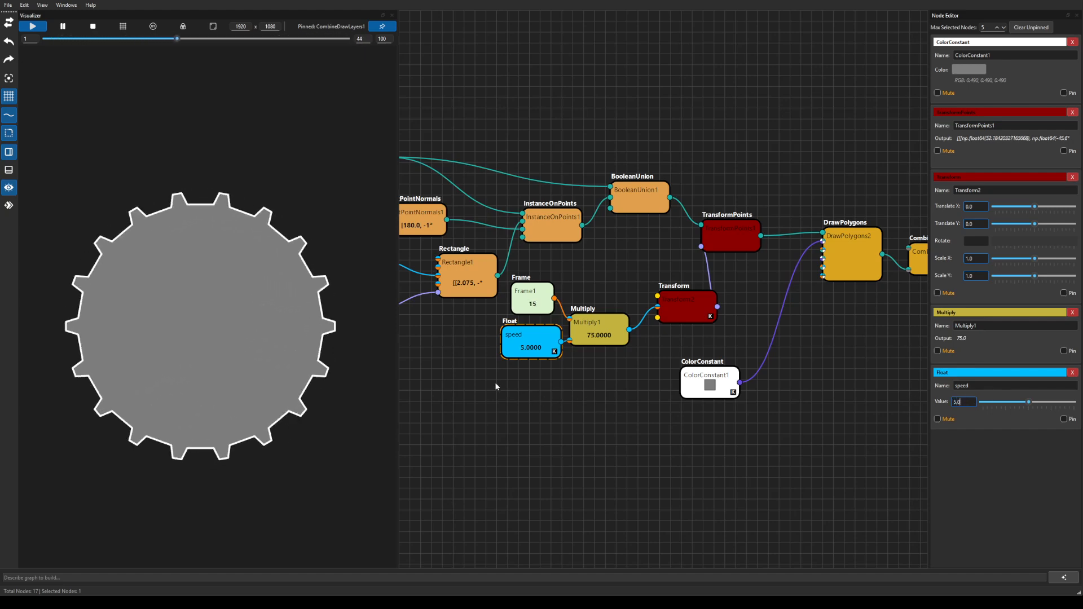
pyautogui.scroll(-3, 675, 412)
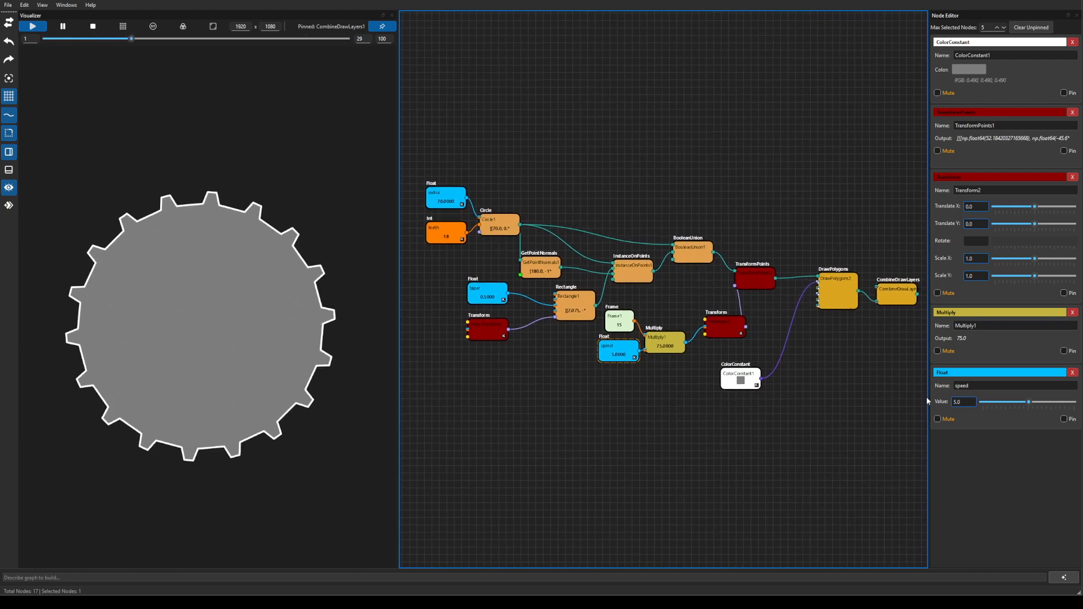
pyautogui.click(91, 27)
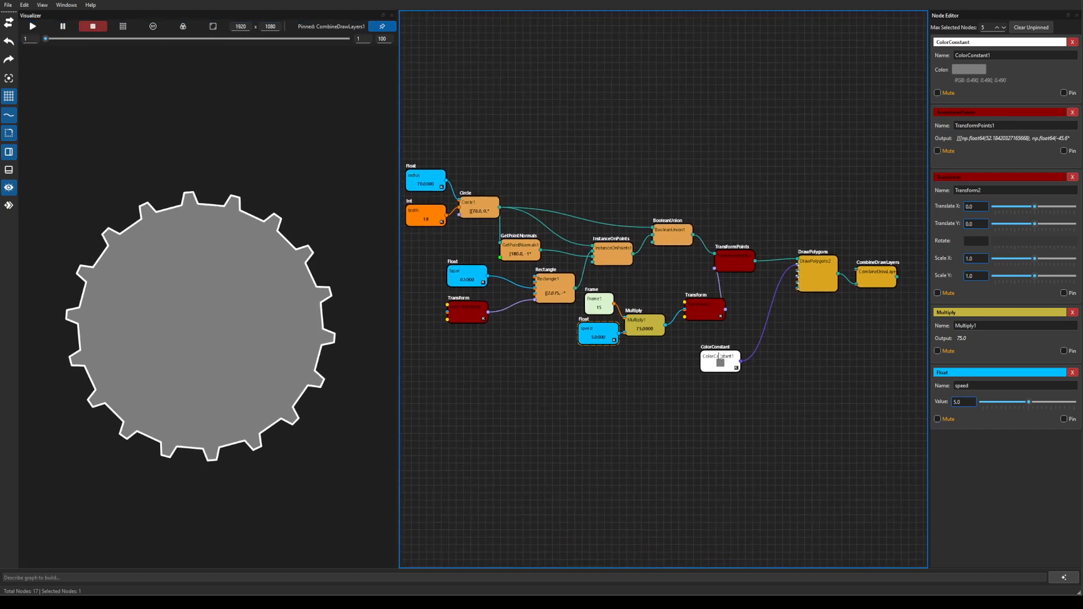
# Move ColorConstant and the gear's Transform node up closer to the TransformPoints node
pyautogui.moveTo(735, 370); pyautogui.dragTo(723, 353)
pyautogui.moveTo(706, 303); pyautogui.dragTo(692, 286)
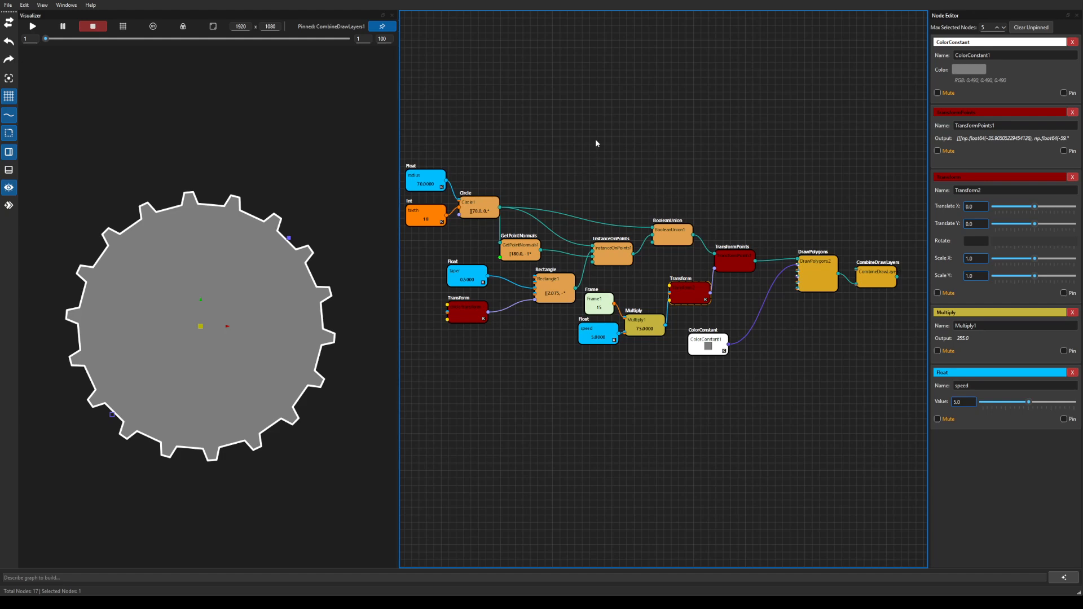
pyautogui.rightClick(617, 86)
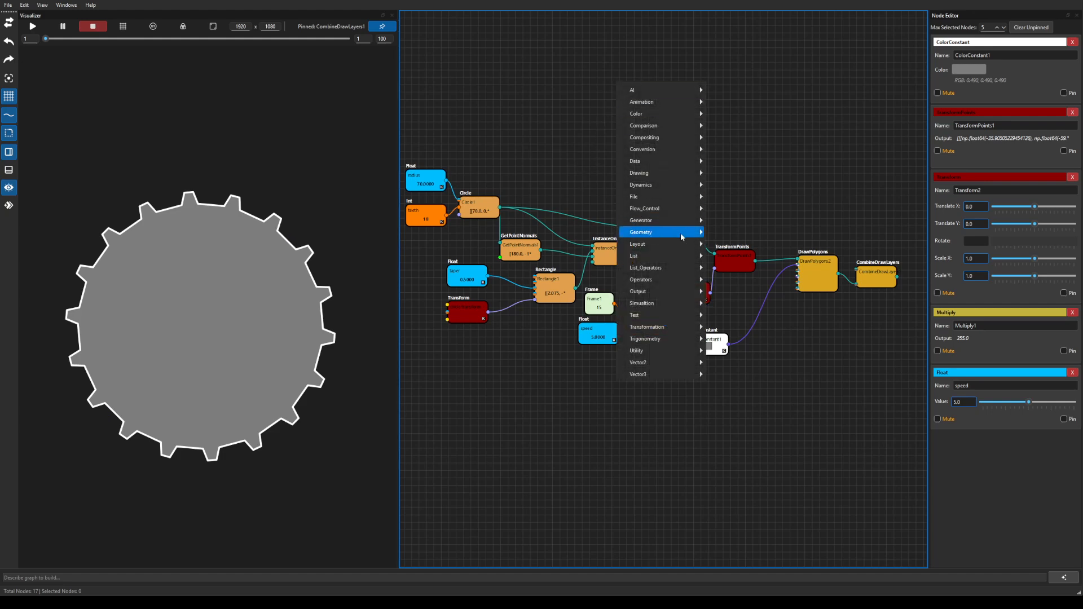
pyautogui.moveTo(681, 237)
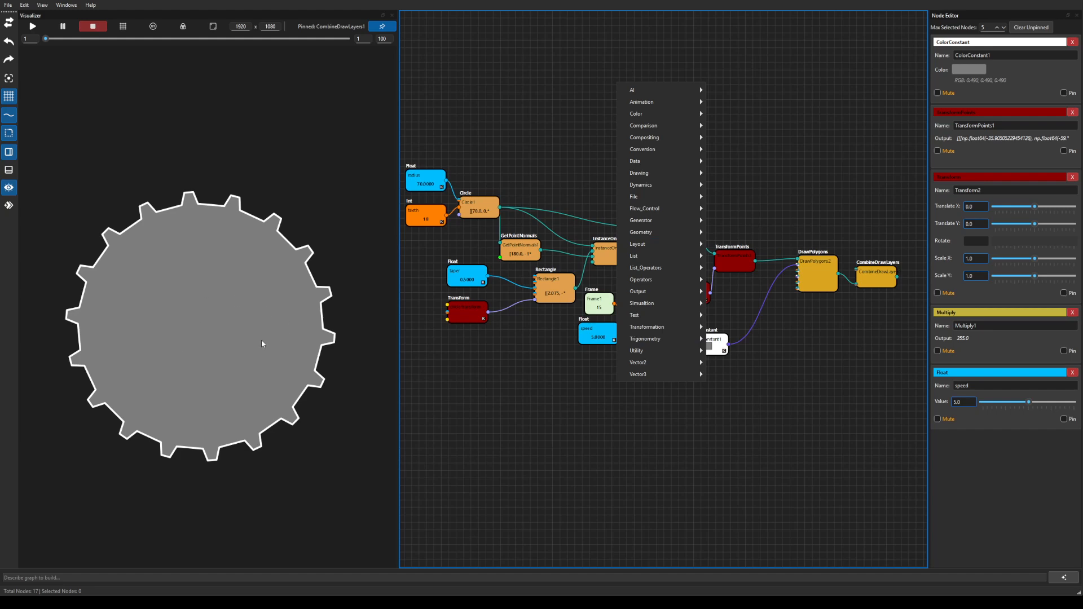
pyautogui.click(571, 117)
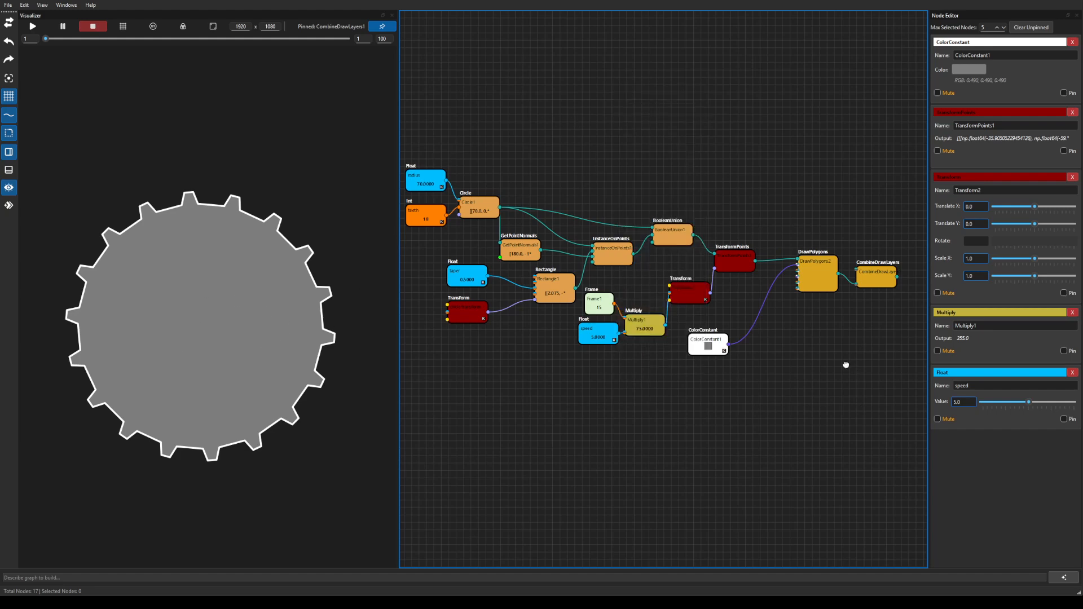
pyautogui.moveTo(846, 365); pyautogui.dragTo(708, 336)
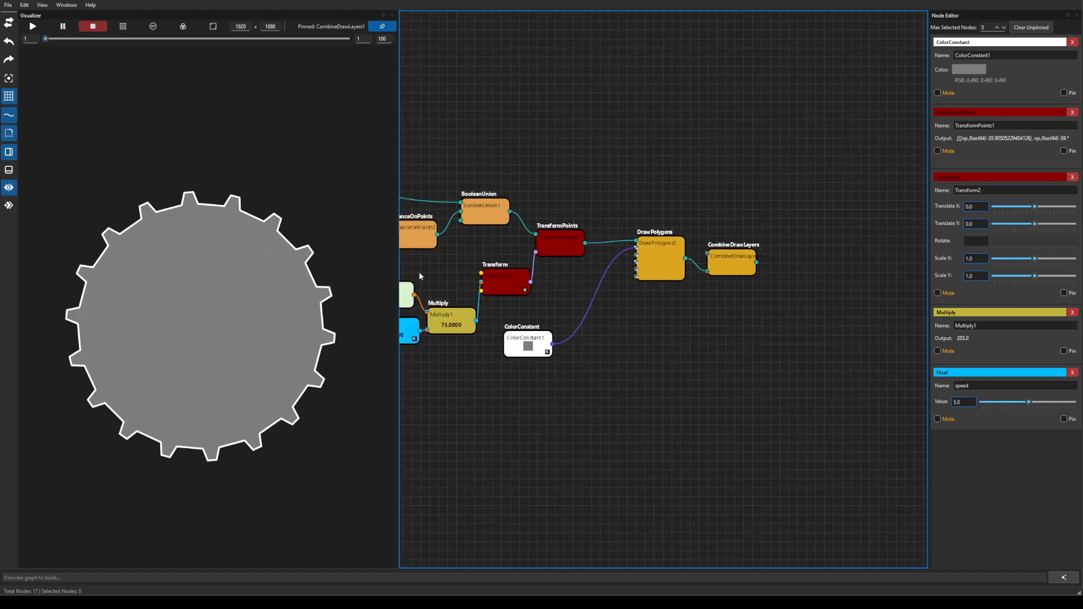
pyautogui.moveTo(621, 273); pyautogui.dragTo(791, 283)
pyautogui.moveTo(515, 252); pyautogui.dragTo(384, 251)
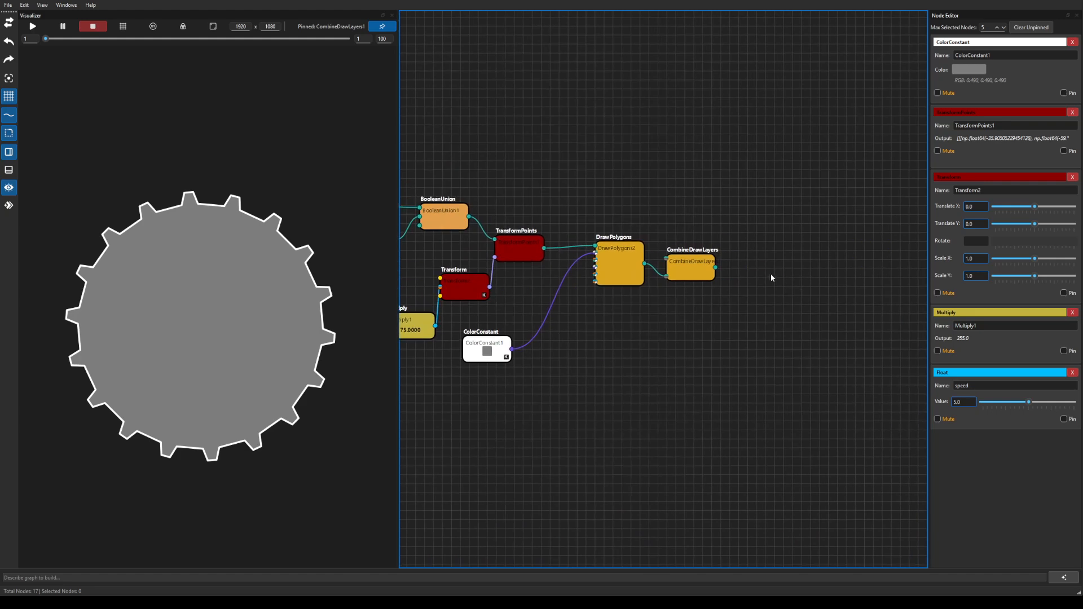
# Move the CombineDrawLayers node farther away from DrawPolygons to free space between them
pyautogui.moveTo(707, 265); pyautogui.dragTo(770, 265)
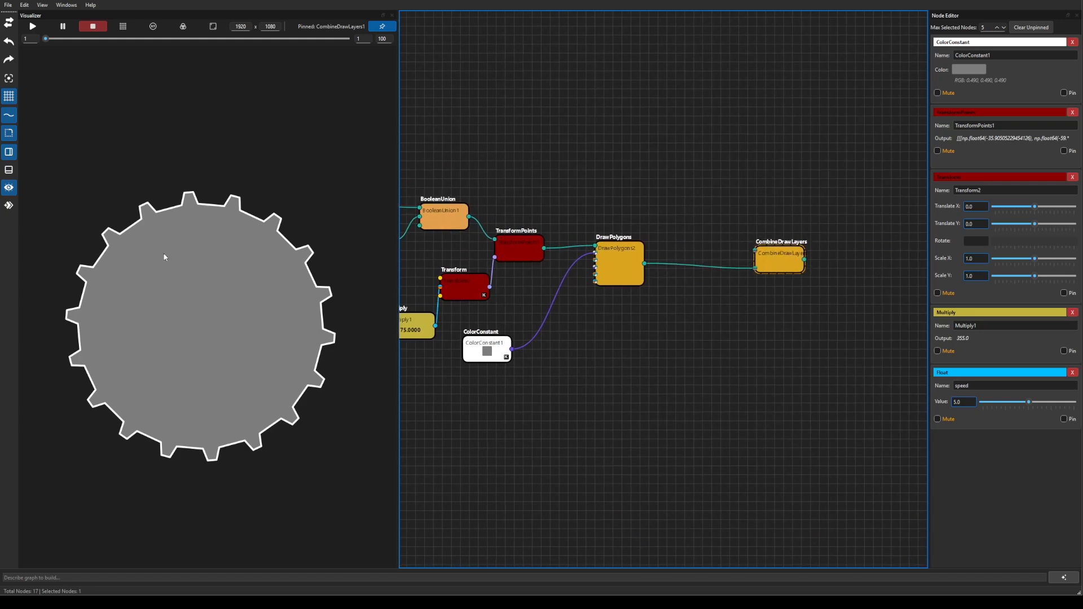
pyautogui.click(667, 323)
pyautogui.press('Tab')
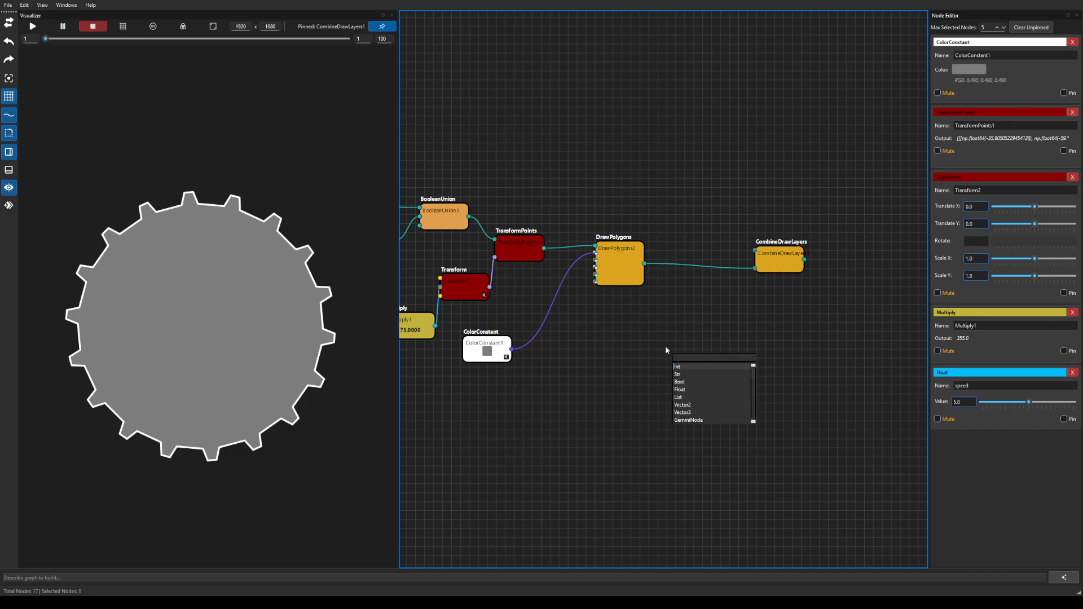
pyautogui.write('export')
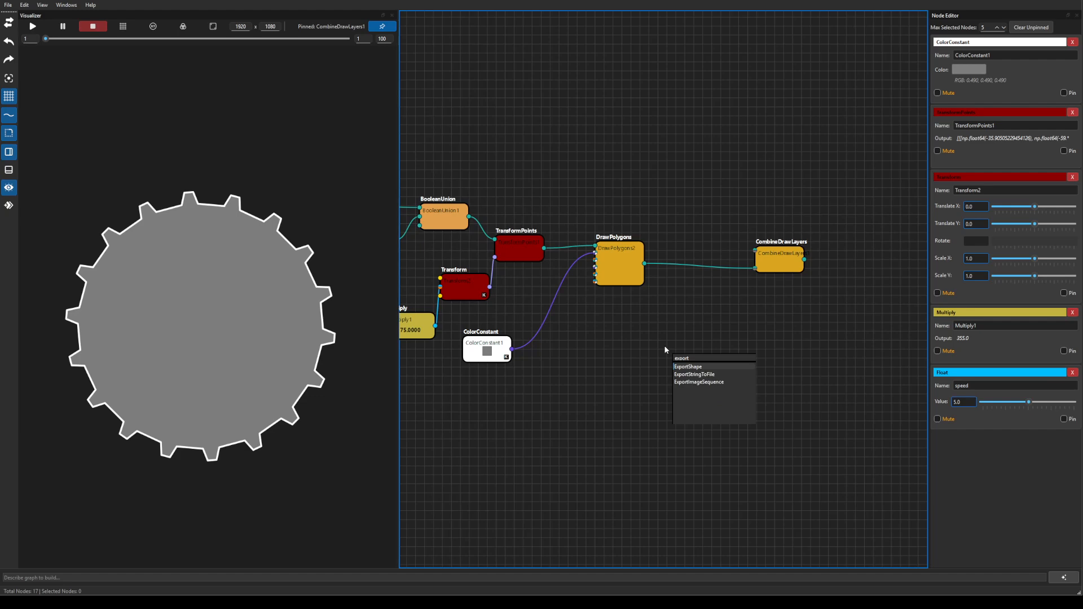
pyautogui.click(703, 385)
pyautogui.press('Tab')
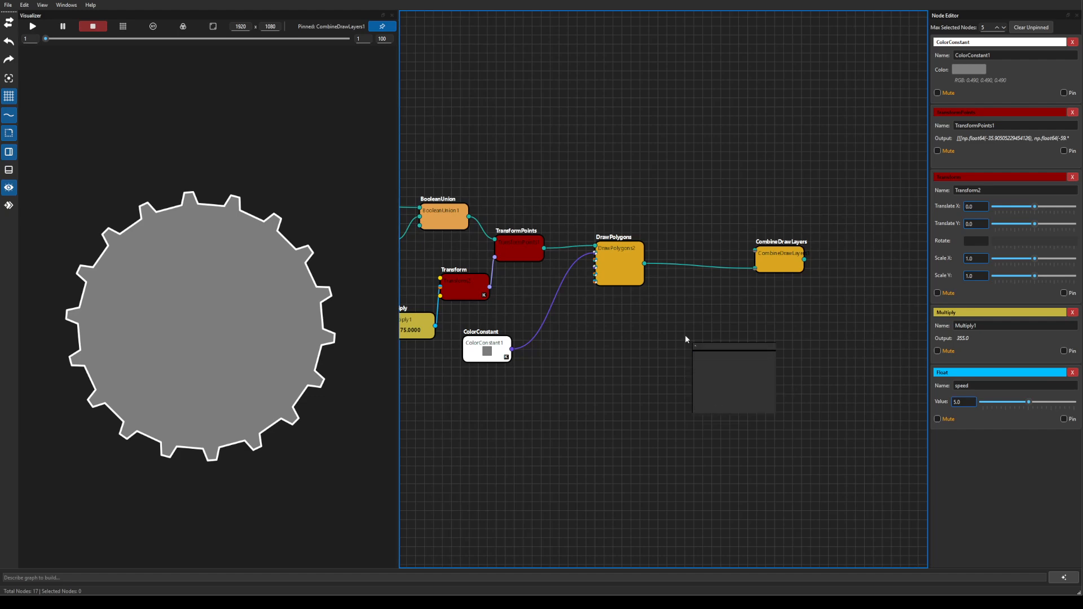
pyautogui.press('Escape')
# Add an ExportShape node between DrawPolygons and CombineDrawLayers and connect the DrawPolygons output to its input
pyautogui.press('Tab')
pyautogui.write('exp')
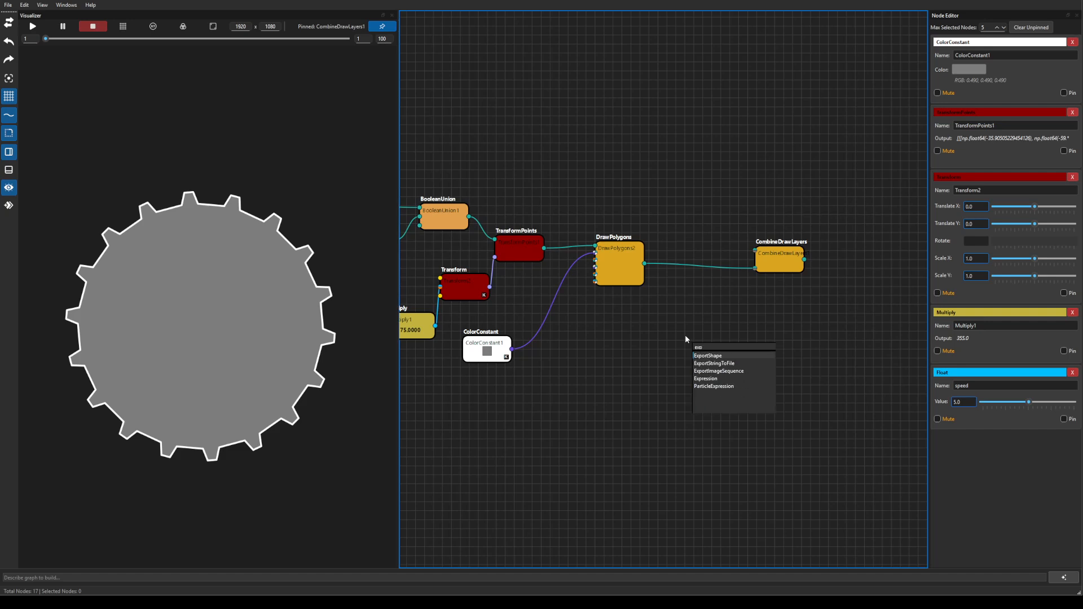
pyautogui.press('Return')
pyautogui.moveTo(685, 336); pyautogui.dragTo(709, 313)
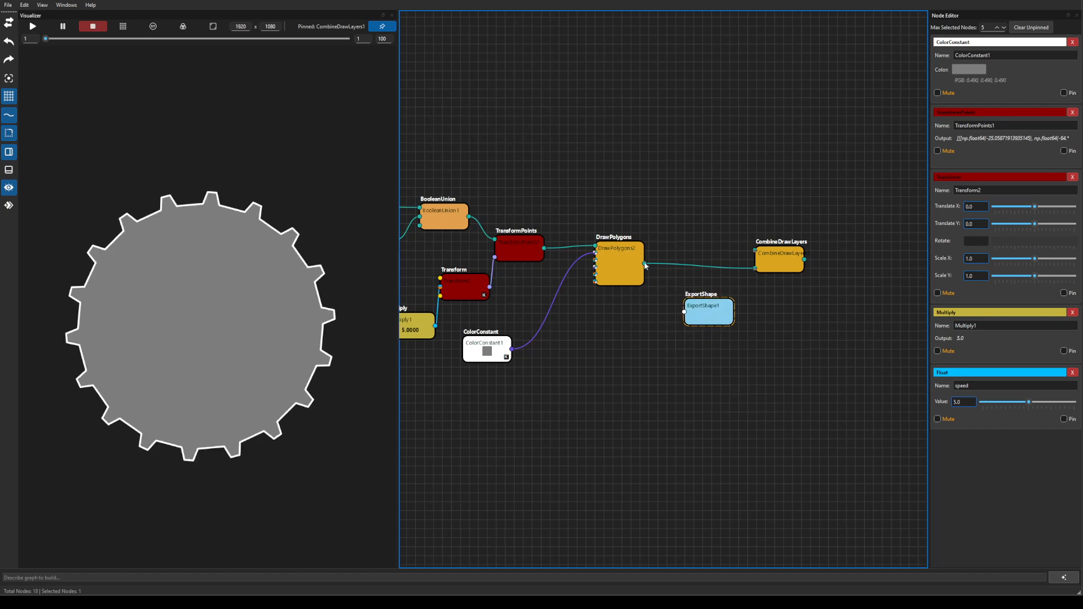
pyautogui.moveTo(644, 264)
pyautogui.mouseDown()
pyautogui.moveTo(677, 267)
pyautogui.moveTo(684, 311)
pyautogui.mouseUp()
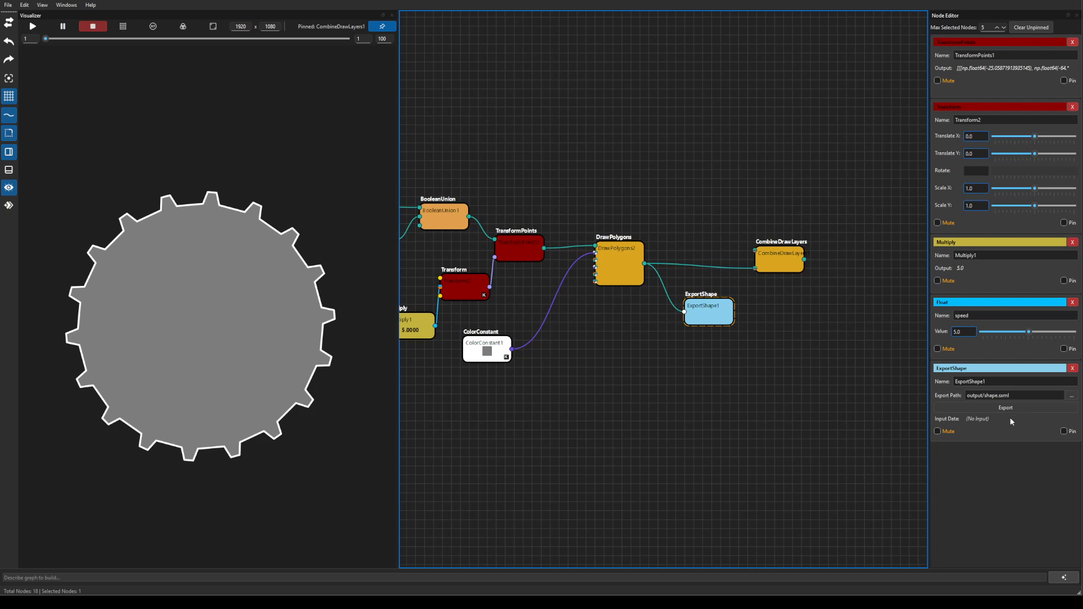
# Set the ExportShape node's export path to a file named test_gear in the project's shapes folder
pyautogui.click(1071, 396)
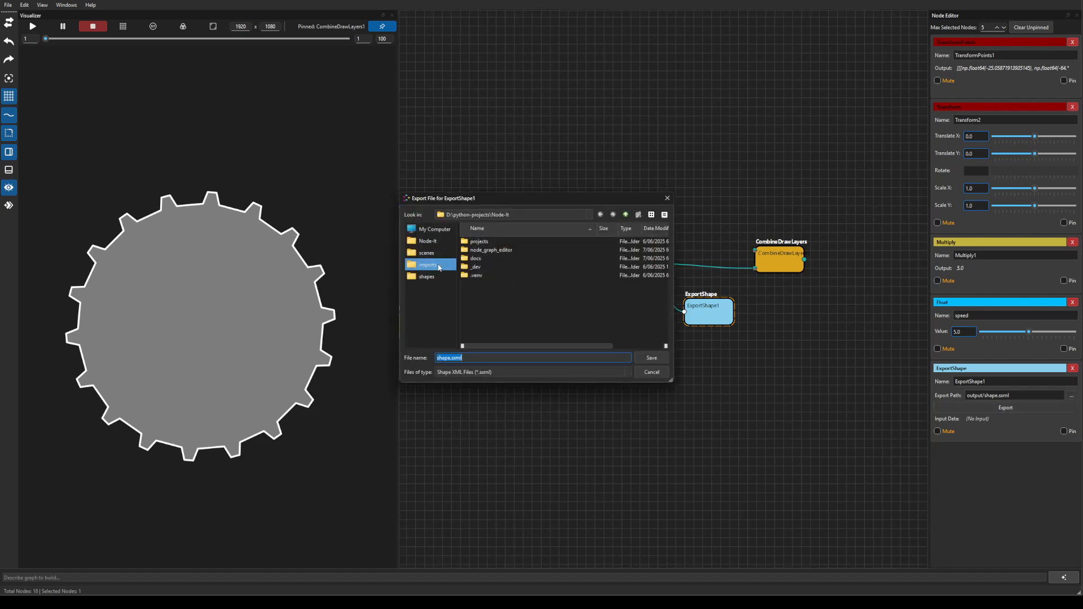
pyautogui.click(428, 276)
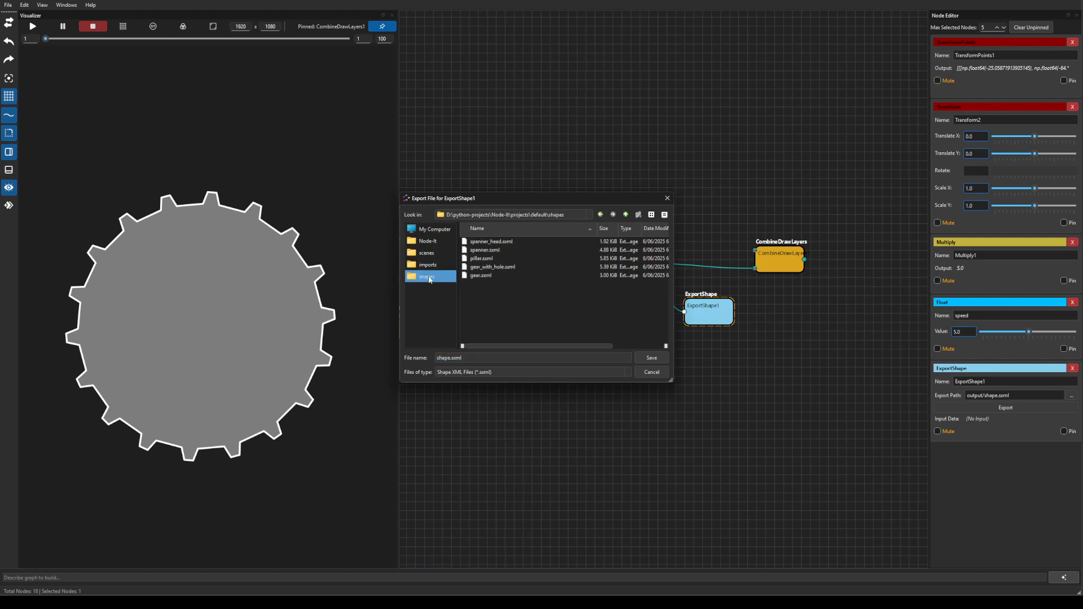
pyautogui.click(464, 356)
pyautogui.hotkey('ctrl', 'a')
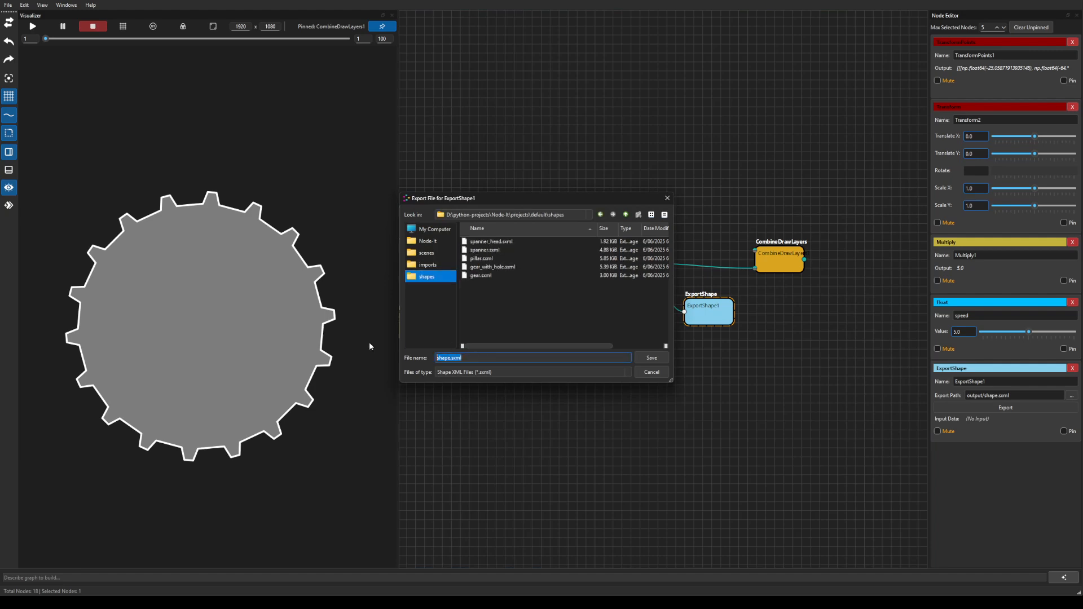
pyautogui.write('test_gear')
pyautogui.click(652, 357)
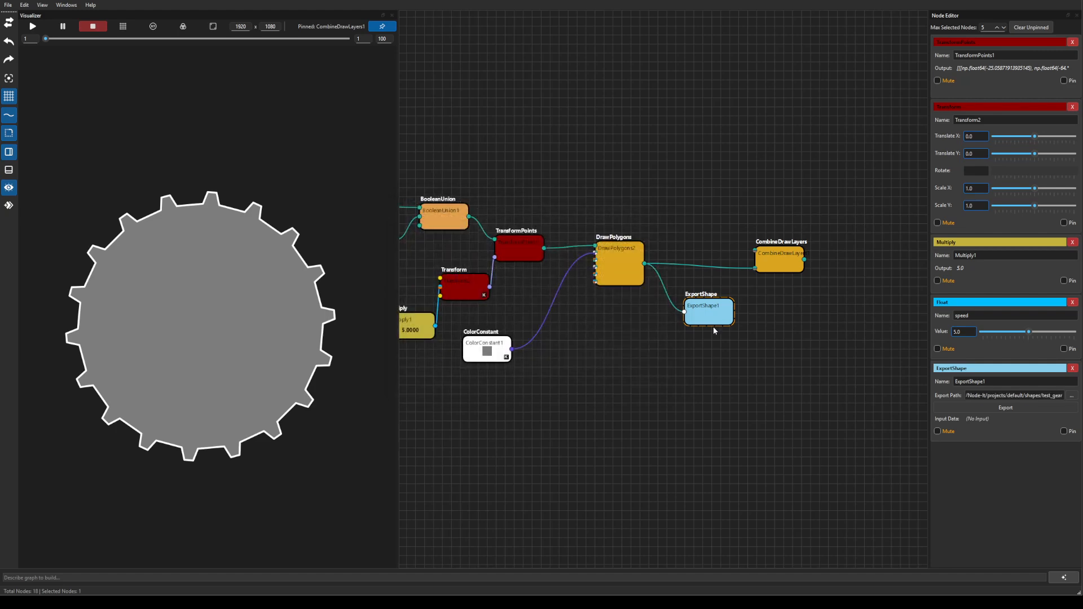
# Start a new, empty scene
pyautogui.click(8, 5)
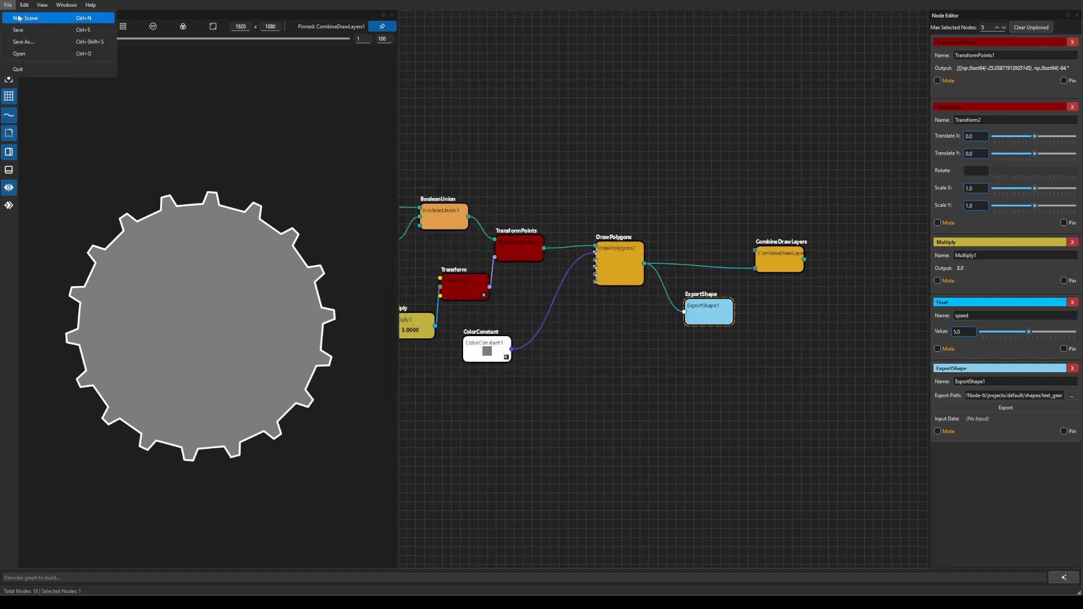
pyautogui.click(18, 17)
pyautogui.click(563, 303)
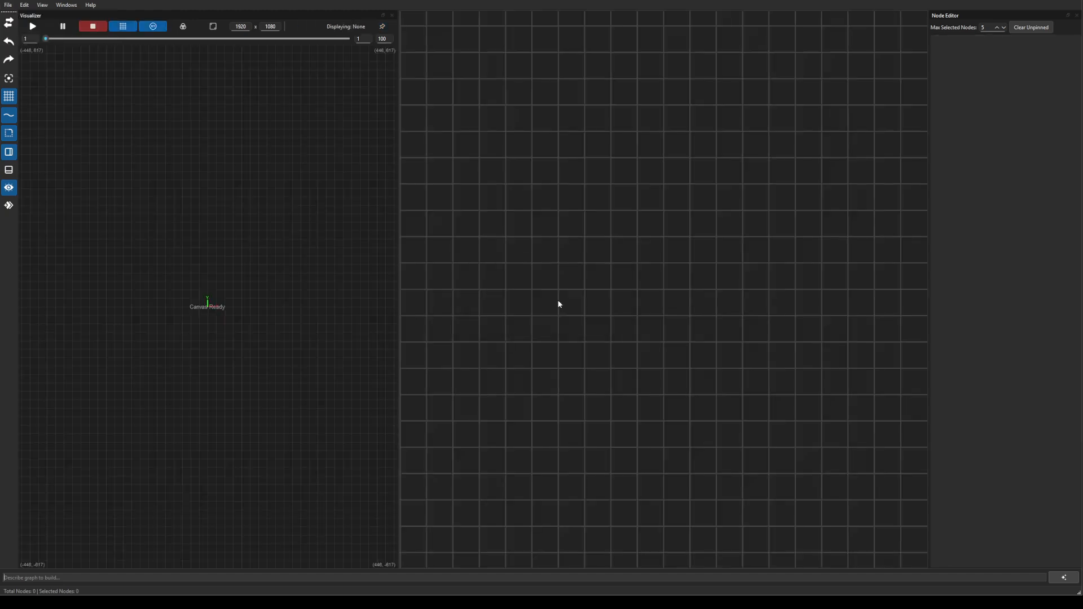
# Add a LoadsShape node to the empty graph
pyautogui.moveTo(603, 228); pyautogui.dragTo(551, 233)
pyautogui.rightClick(549, 186)
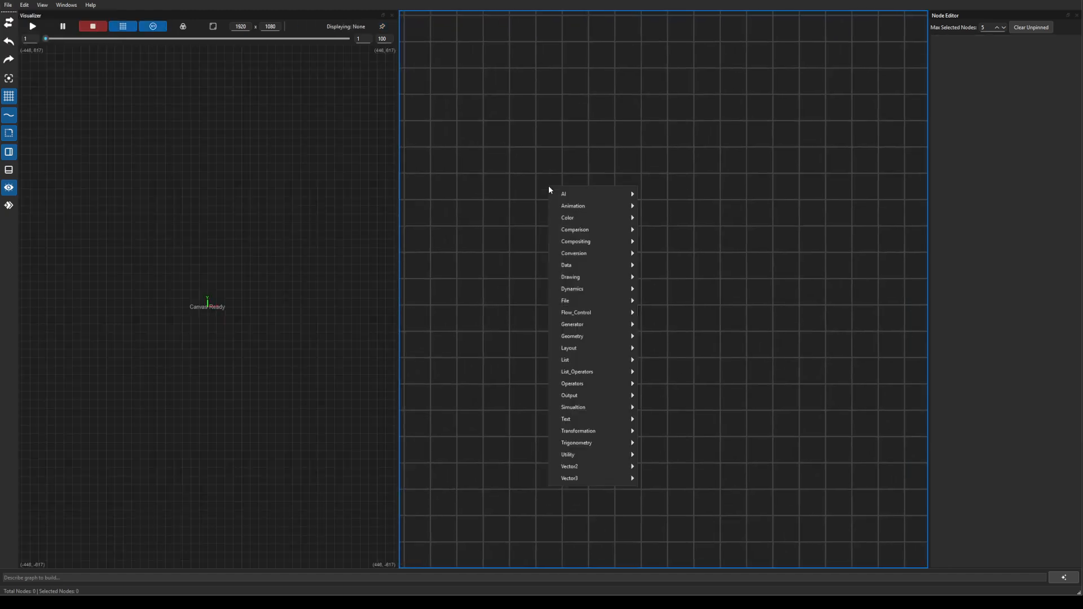
pyautogui.click(549, 187)
pyautogui.press('Tab')
pyautogui.write('load')
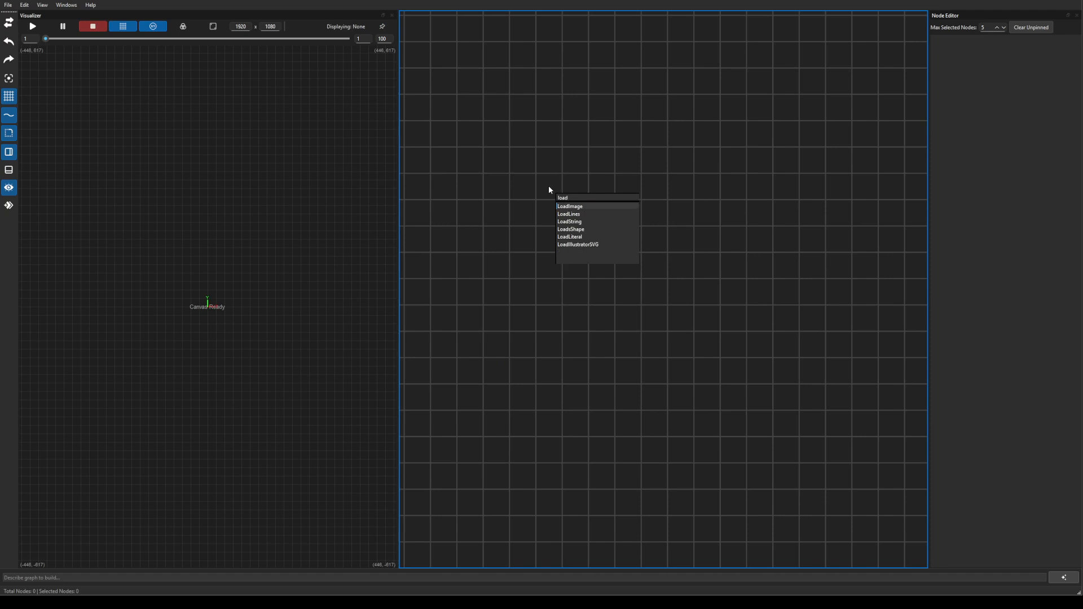
pyautogui.press('Down')
pyautogui.press('Down')
pyautogui.press('Down')
pyautogui.press('Return')
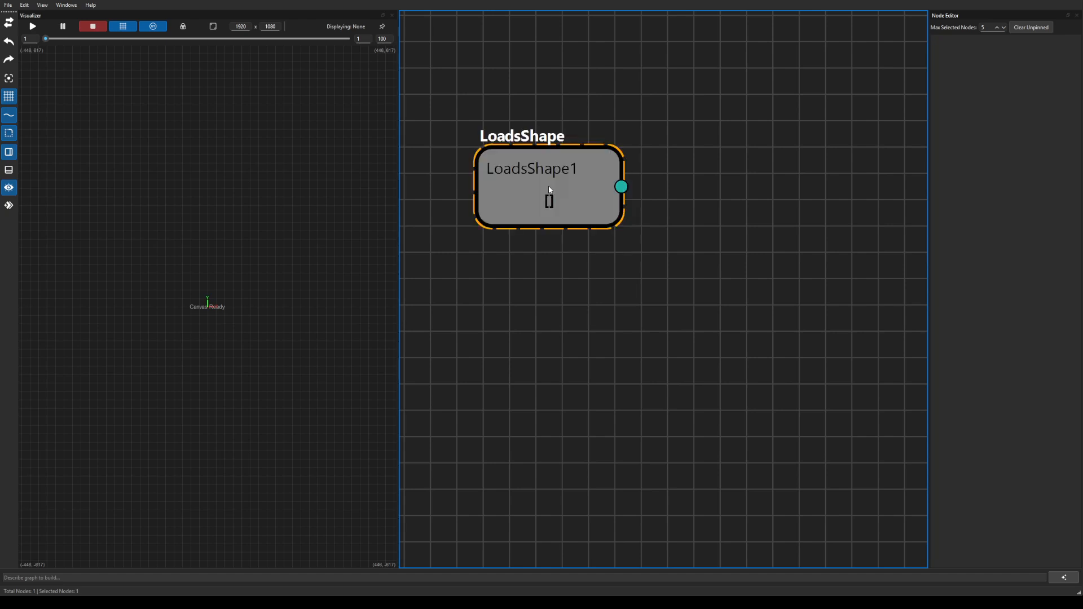
# Set the LoadsShape node's file path to gear.sxml from the shapes folder
pyautogui.doubleClick(548, 187)
pyautogui.click(1071, 69)
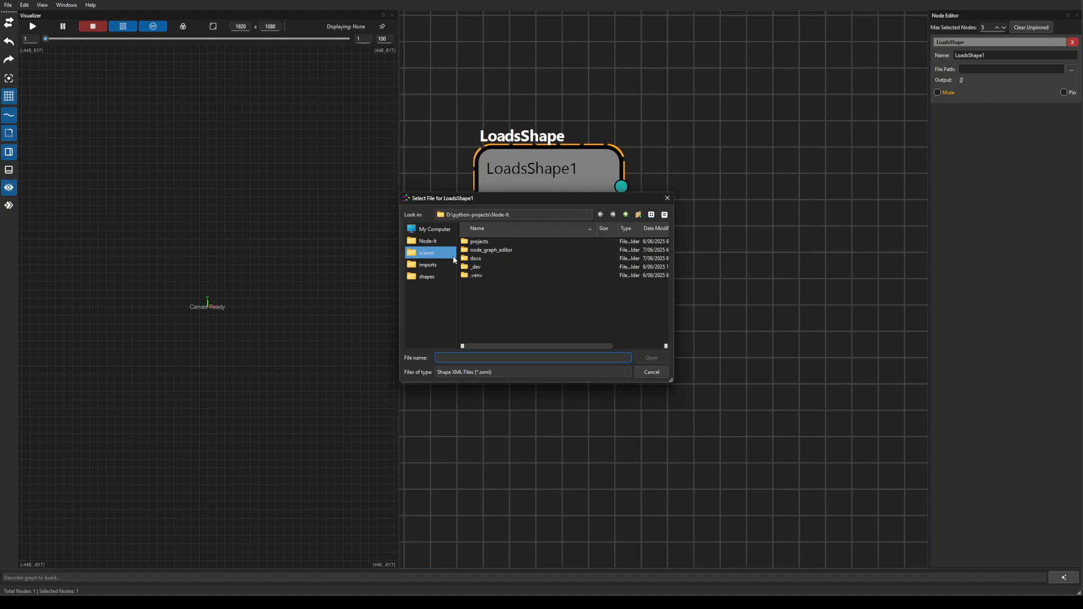
pyautogui.click(429, 279)
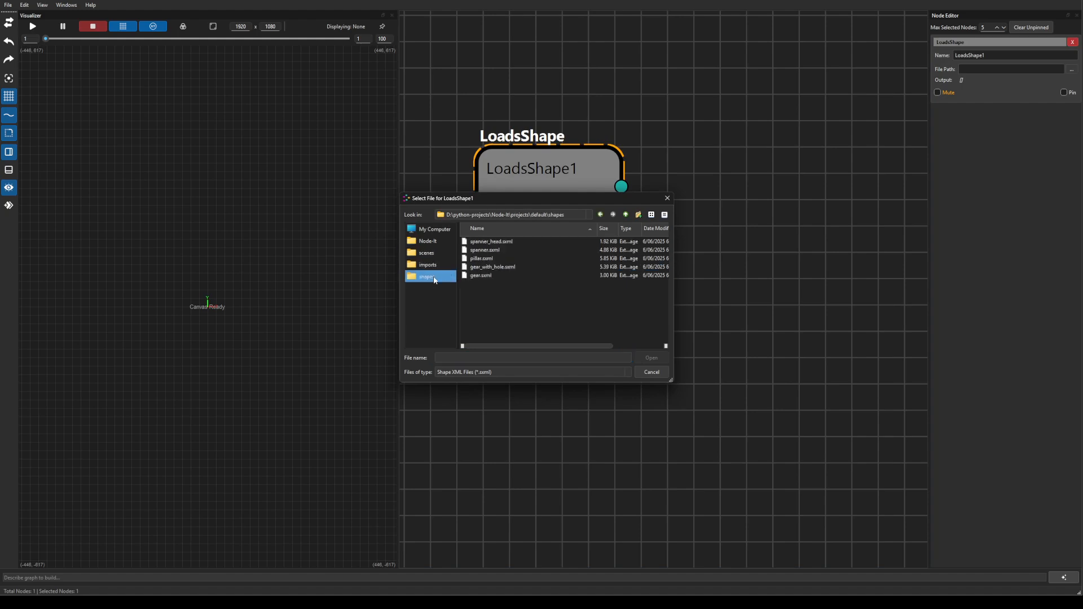
pyautogui.click(489, 275)
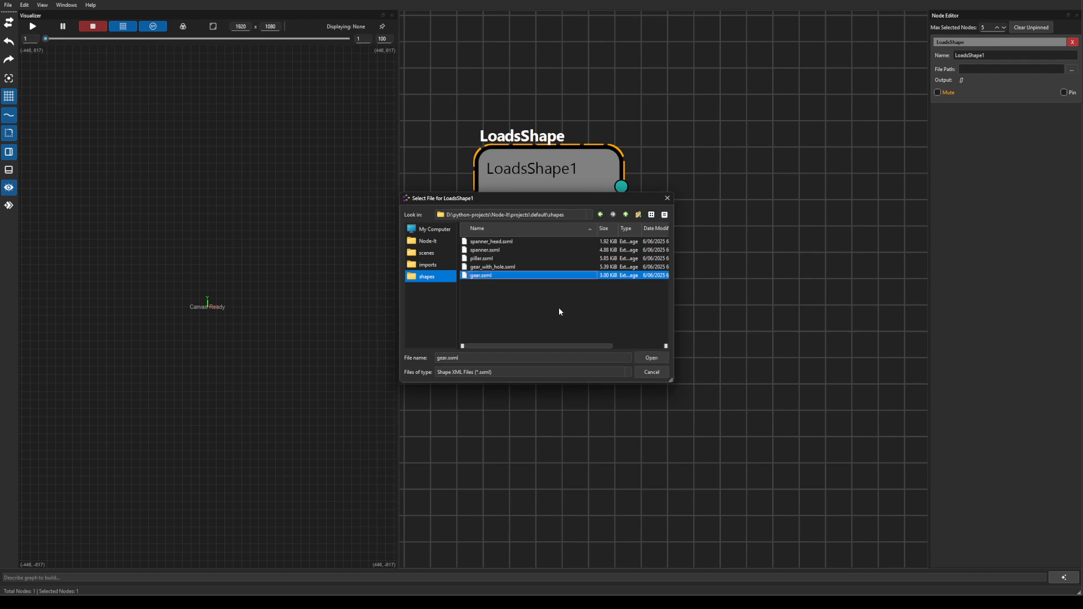
pyautogui.click(651, 357)
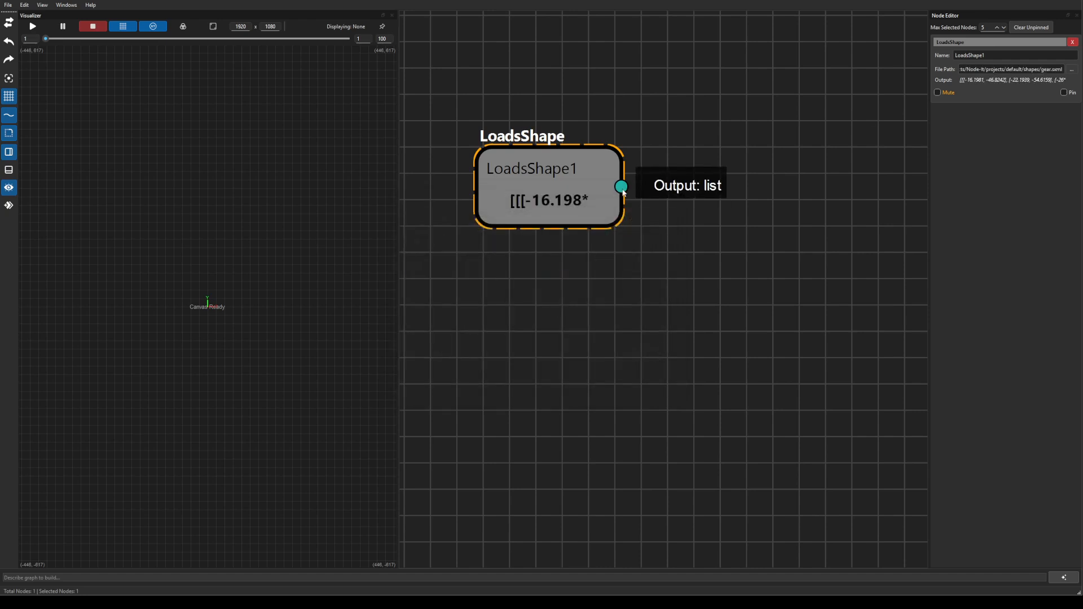
# Add a DrawPolygons node fed by the LoadsShape output and frame the drawn gear in the visualizer
pyautogui.moveTo(623, 191); pyautogui.dragTo(805, 243)
pyautogui.write('draw')
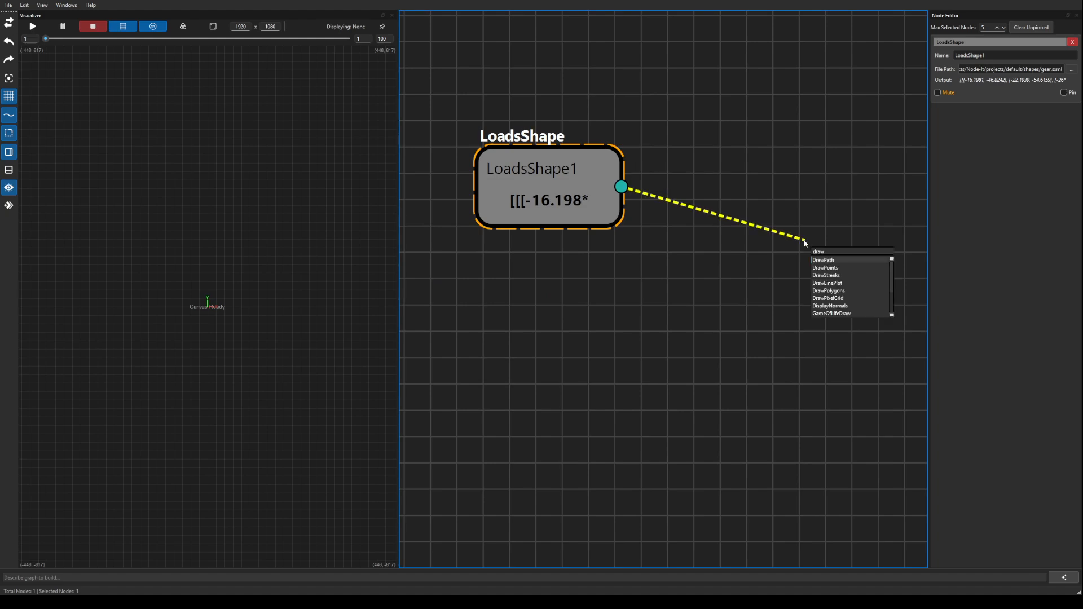
pyautogui.press('Down')
pyautogui.press('Down')
pyautogui.press('Down')
pyautogui.press('Down')
pyautogui.press('Return')
pyautogui.scroll(4, 277, 348)
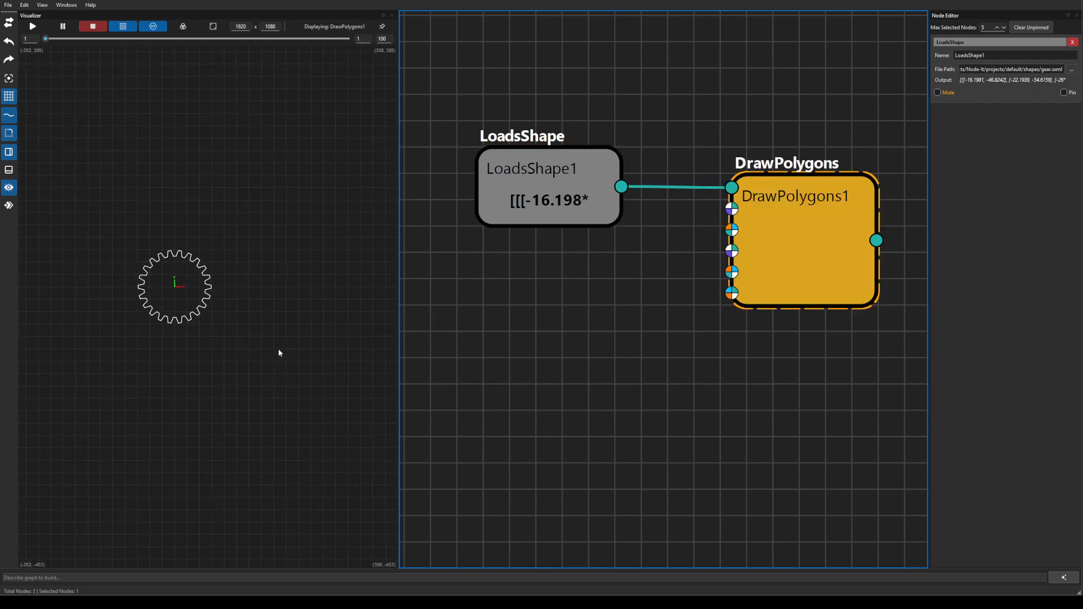
pyautogui.click(277, 348)
pyautogui.press('f')
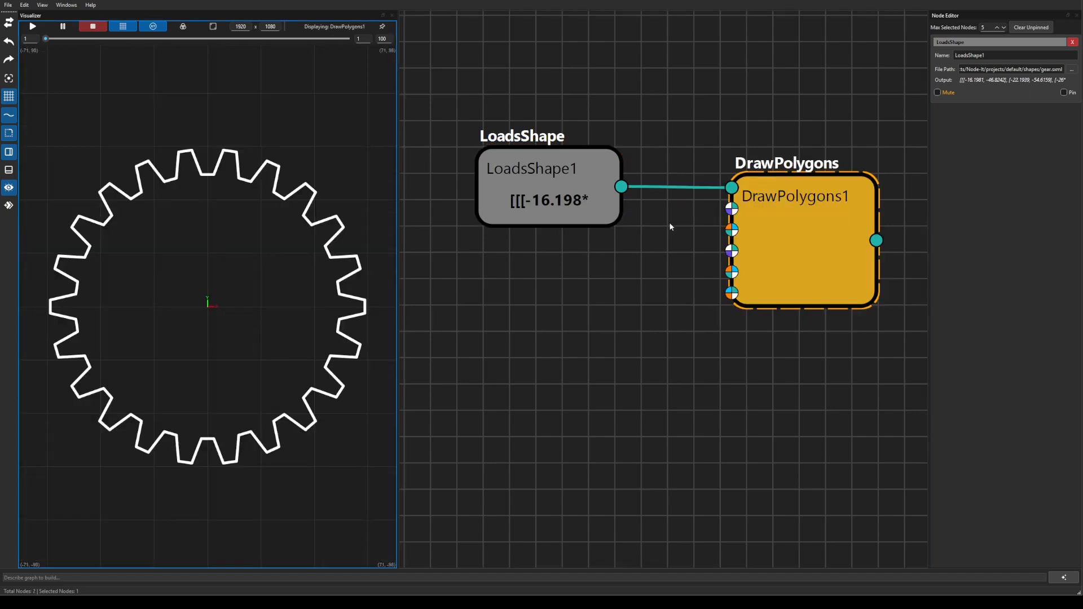
# Add an ExportShape node fed directly by the LoadsShape output
pyautogui.moveTo(662, 280); pyautogui.dragTo(600, 242)
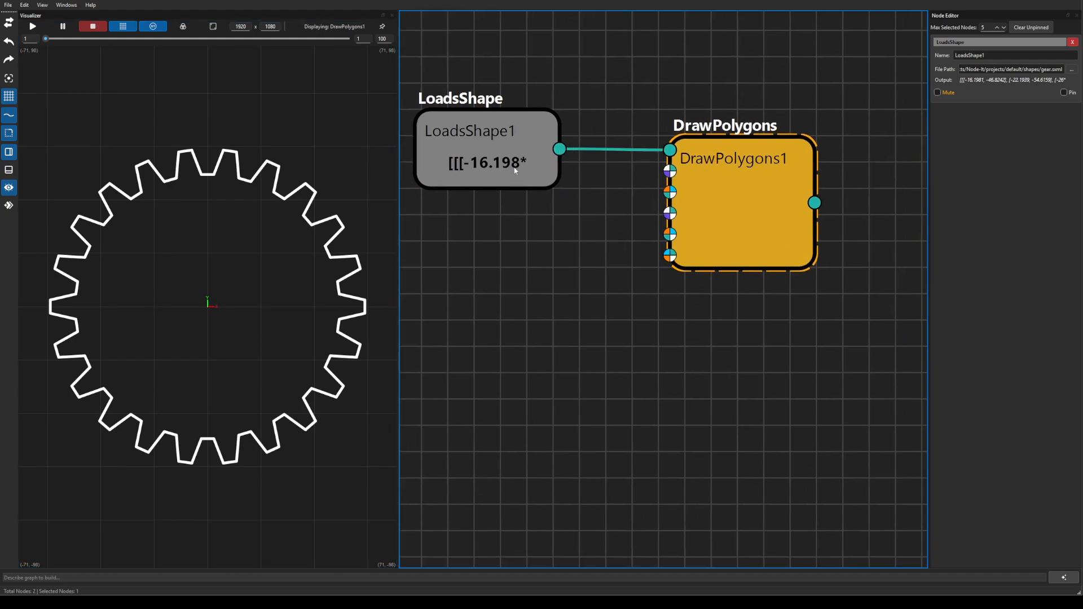
pyautogui.moveTo(559, 149); pyautogui.dragTo(637, 364)
pyautogui.write('s')
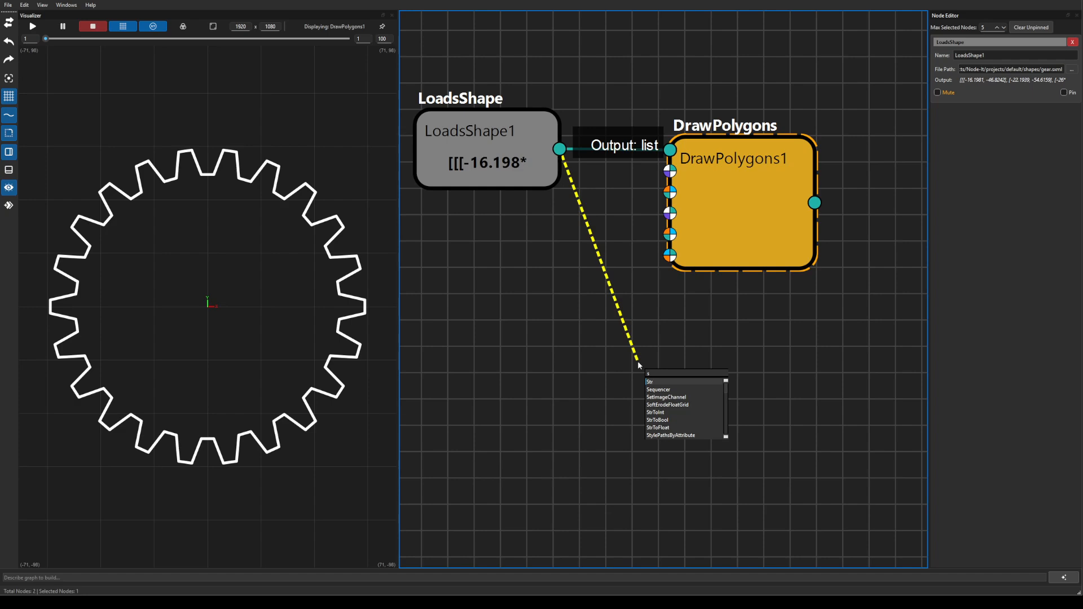
pyautogui.write('ep')
pyautogui.press('BackSpace')
pyautogui.press('BackSpace')
pyautogui.press('BackSpace')
pyautogui.write('exp')
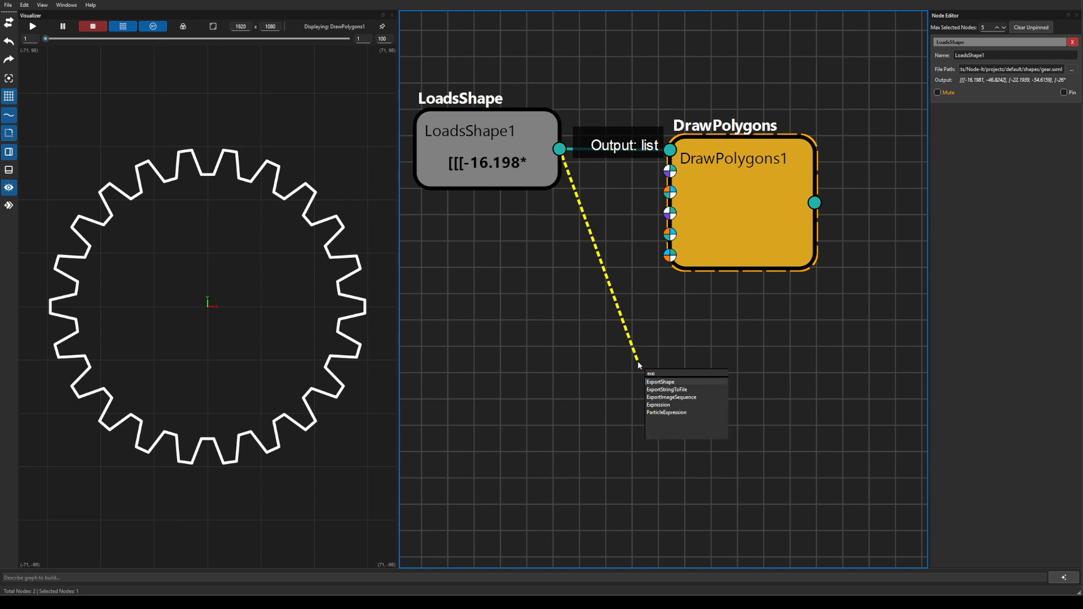
pyautogui.press('Return')
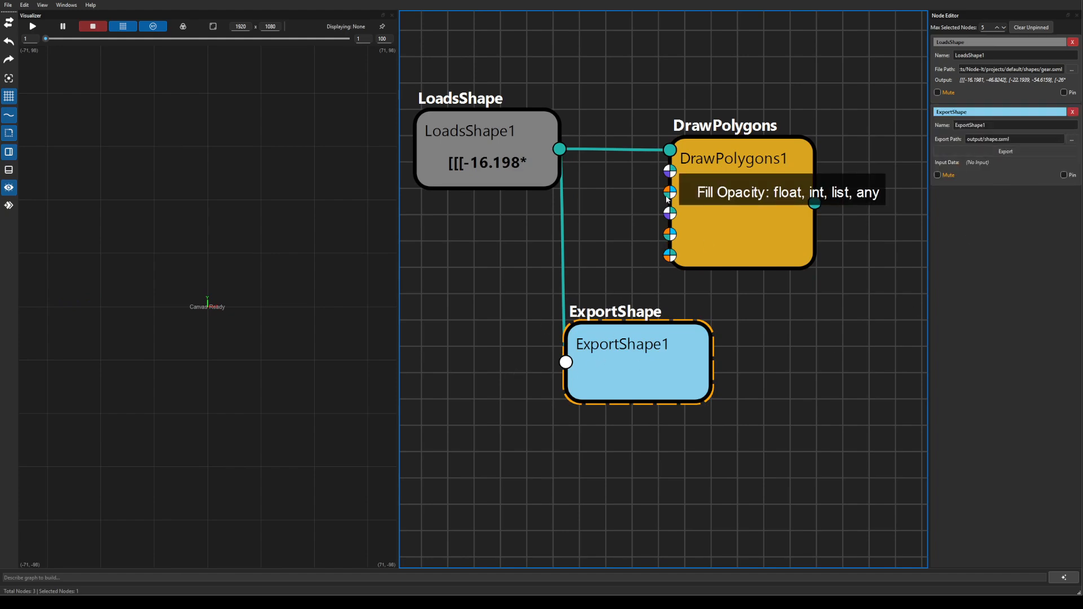
# Space DrawPolygons and ExportShape apart and display the DrawPolygons result in the visualizer
pyautogui.moveTo(734, 191); pyautogui.dragTo(762, 177)
pyautogui.moveTo(617, 346); pyautogui.dragTo(709, 346)
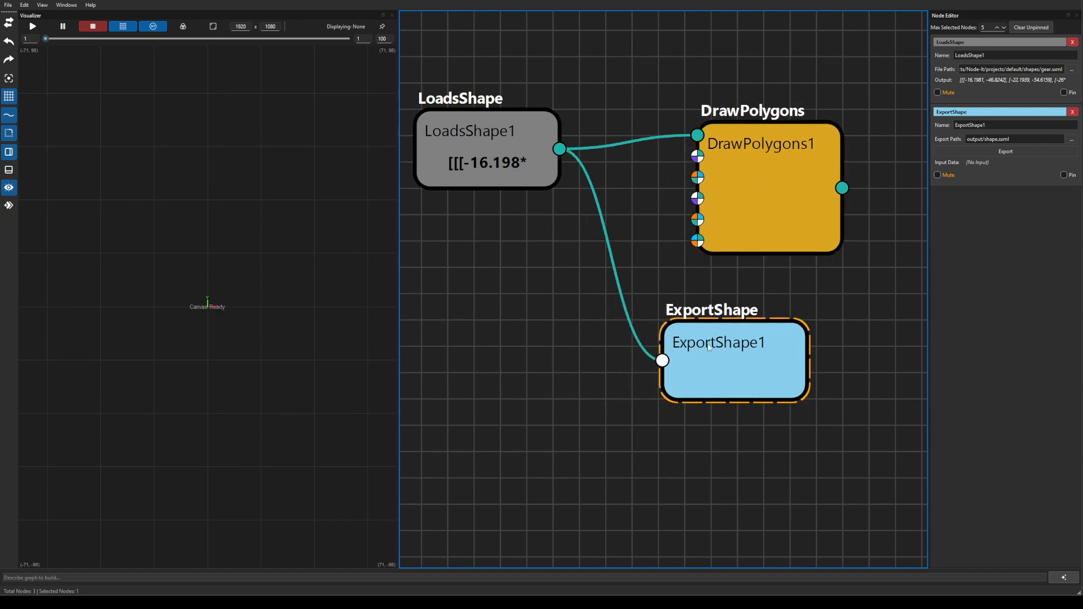
pyautogui.click(500, 163)
pyautogui.click(779, 374)
pyautogui.click(767, 184)
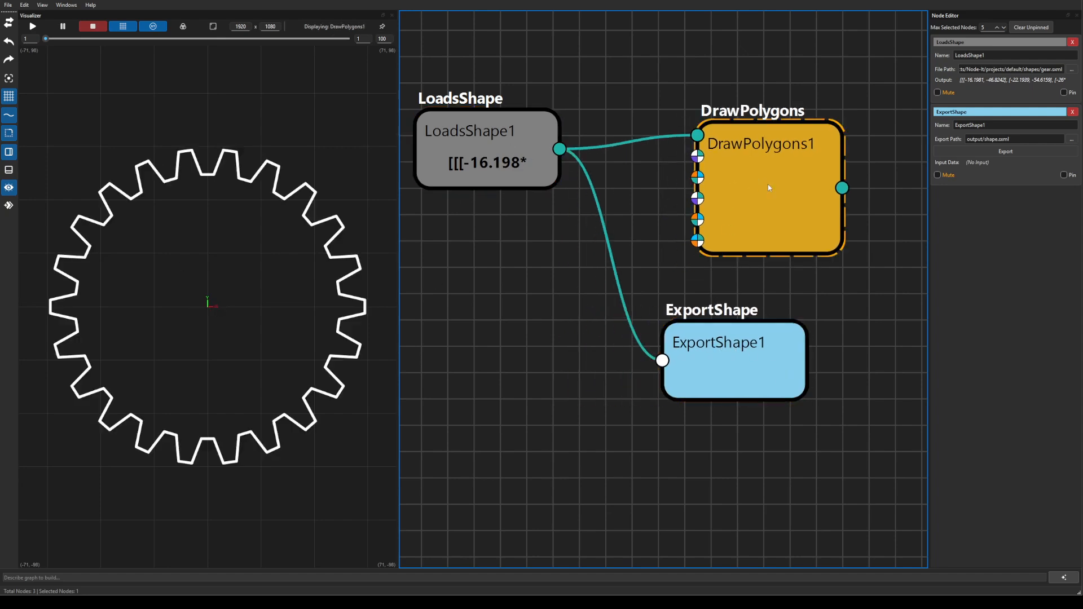
pyautogui.scroll(-1, 640, 355)
pyautogui.scroll(-1, 641, 356)
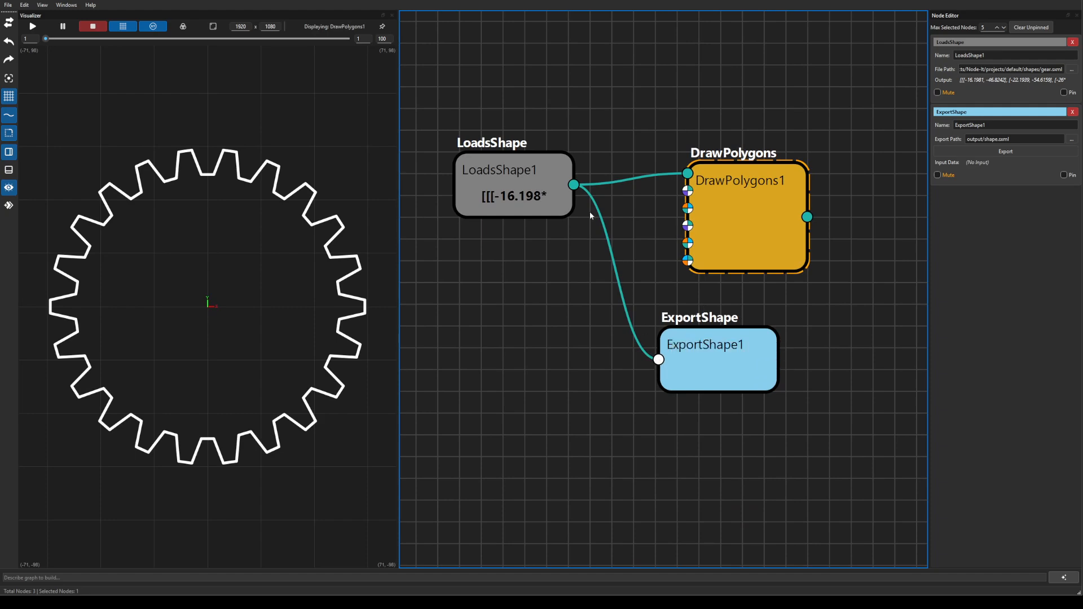
# Disconnect the ExportShape node from LoadsShape and delete it
pyautogui.click(659, 360)
pyautogui.click(705, 362)
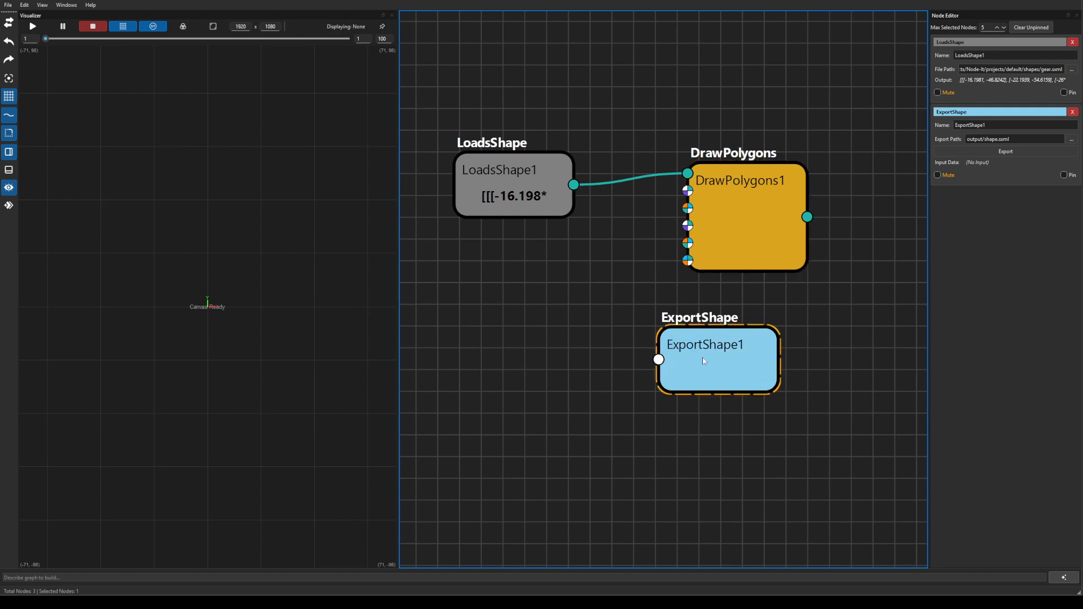
pyautogui.press('Delete')
# Add a DrawPoints node fed by the LoadsShape output and place it above the DrawPolygons node
pyautogui.moveTo(742, 193); pyautogui.dragTo(733, 225)
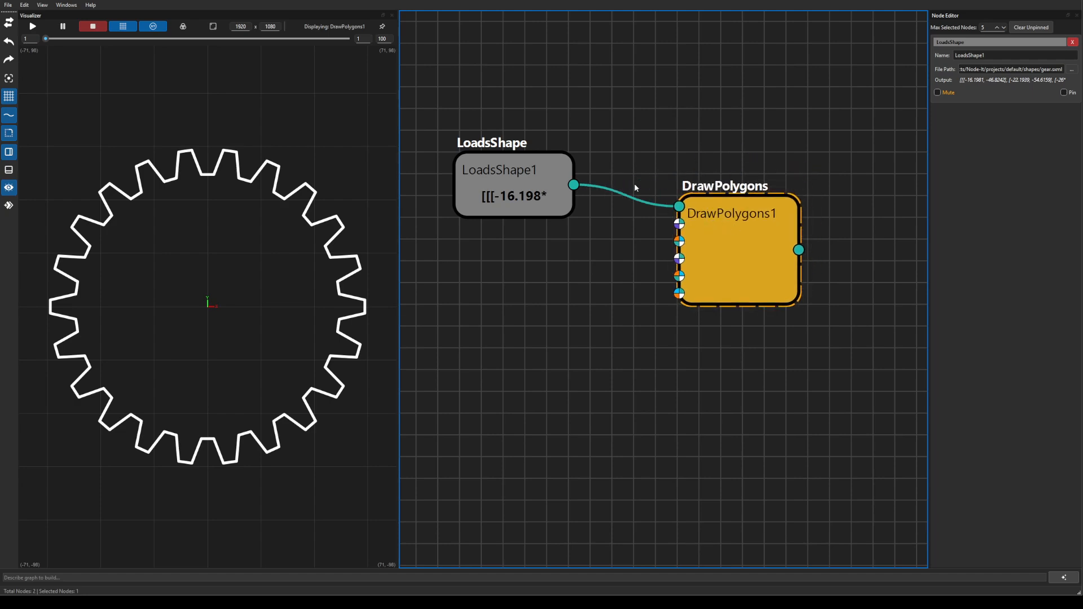
pyautogui.moveTo(574, 185); pyautogui.dragTo(687, 104)
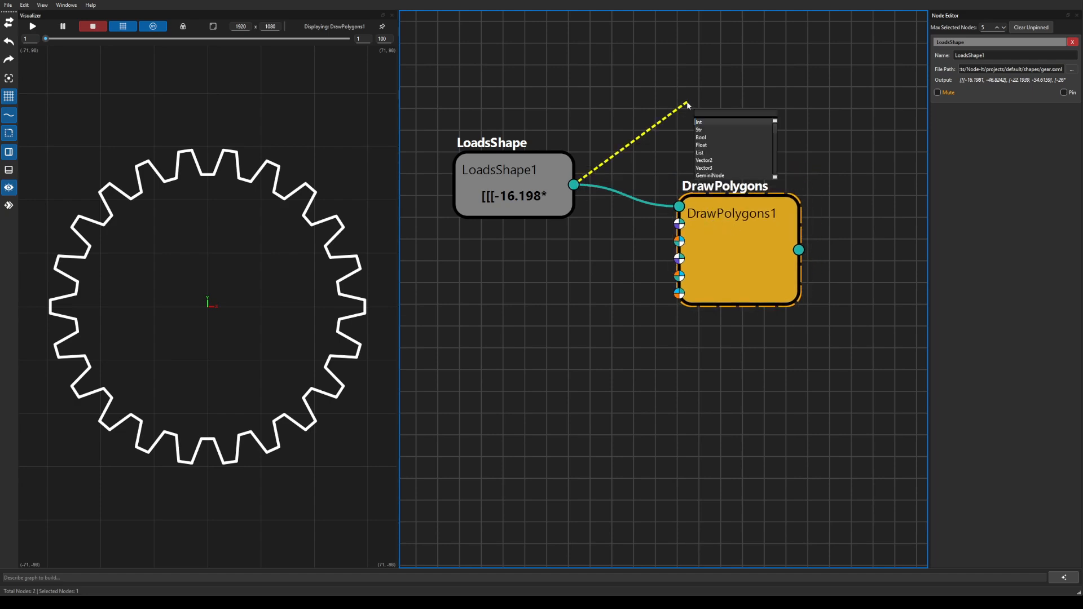
pyautogui.write('point')
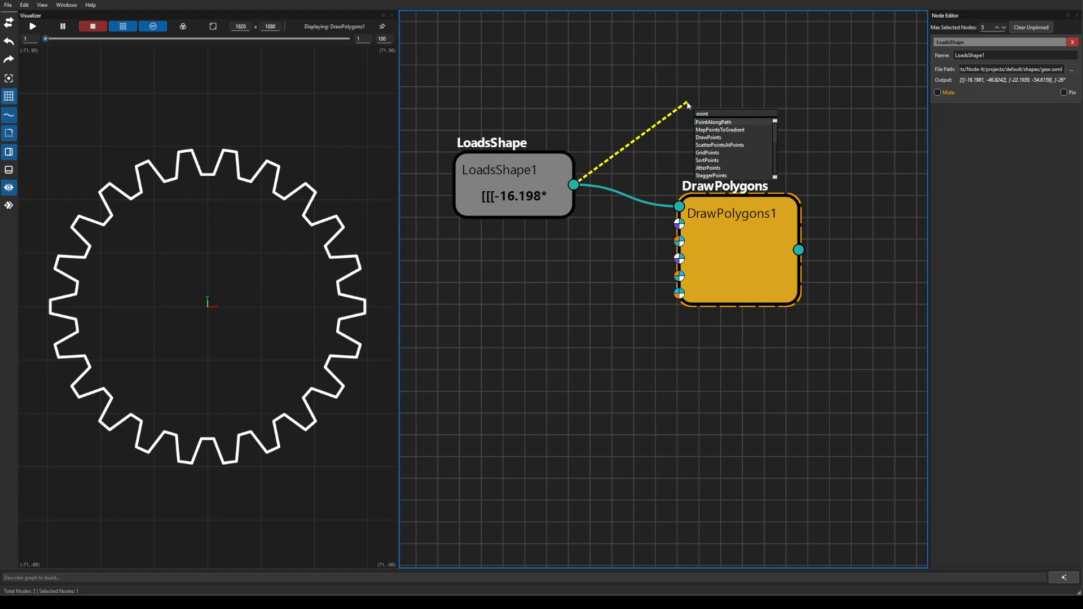
pyautogui.write('s')
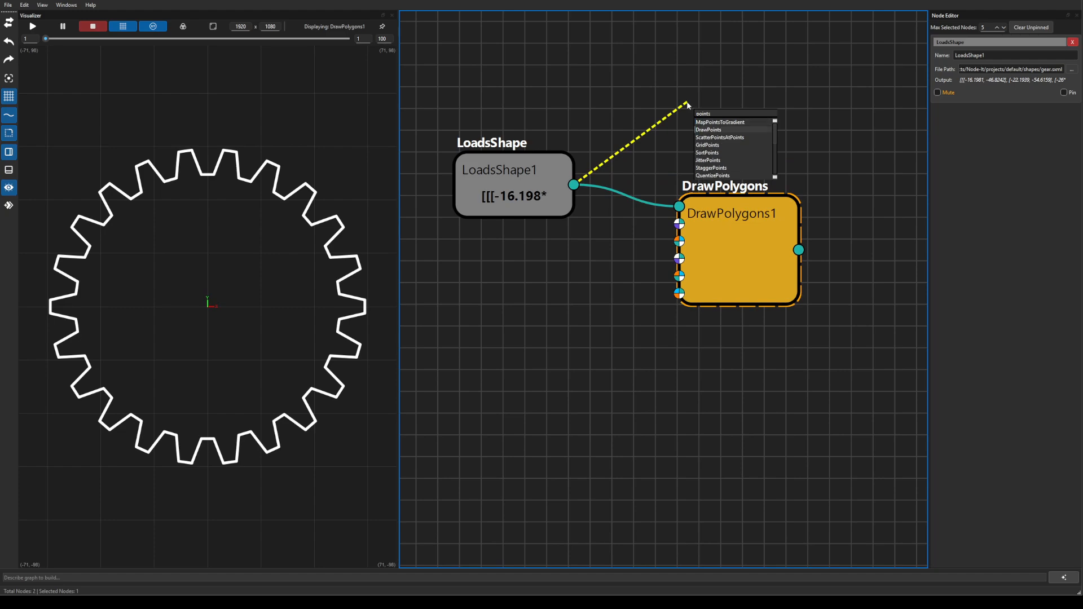
pyautogui.press('Return')
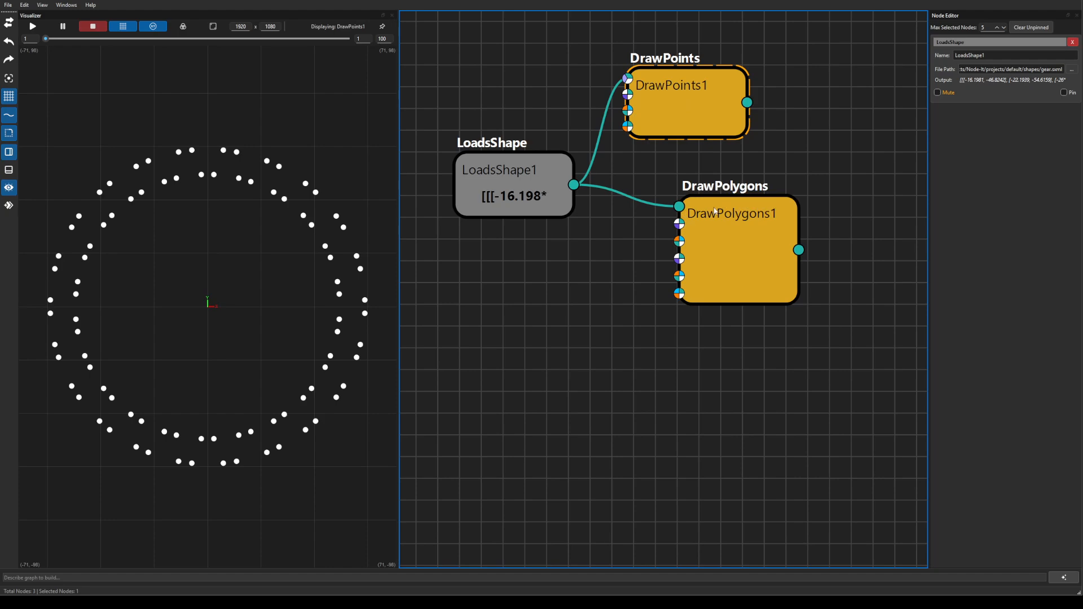
pyautogui.moveTo(701, 102); pyautogui.dragTo(752, 109)
pyautogui.scroll(-3, 863, 334)
pyautogui.moveTo(863, 333); pyautogui.dragTo(807, 372)
pyautogui.click(813, 246)
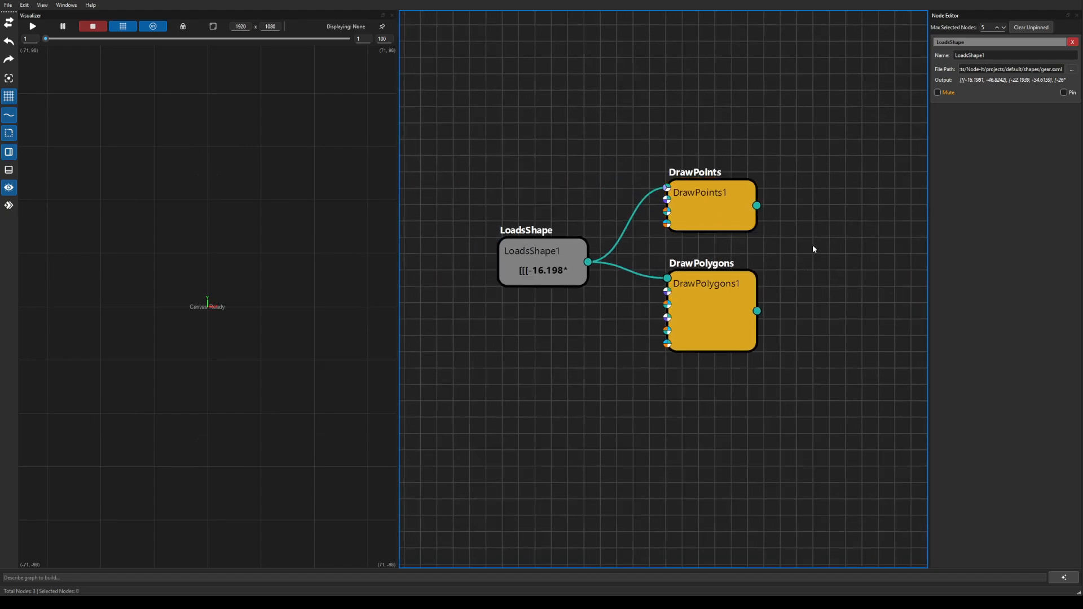
# Add a CombineDrawLayers node beside the DrawPoints and DrawPolygons nodes
pyautogui.rightClick(812, 249)
pyautogui.write('comin')
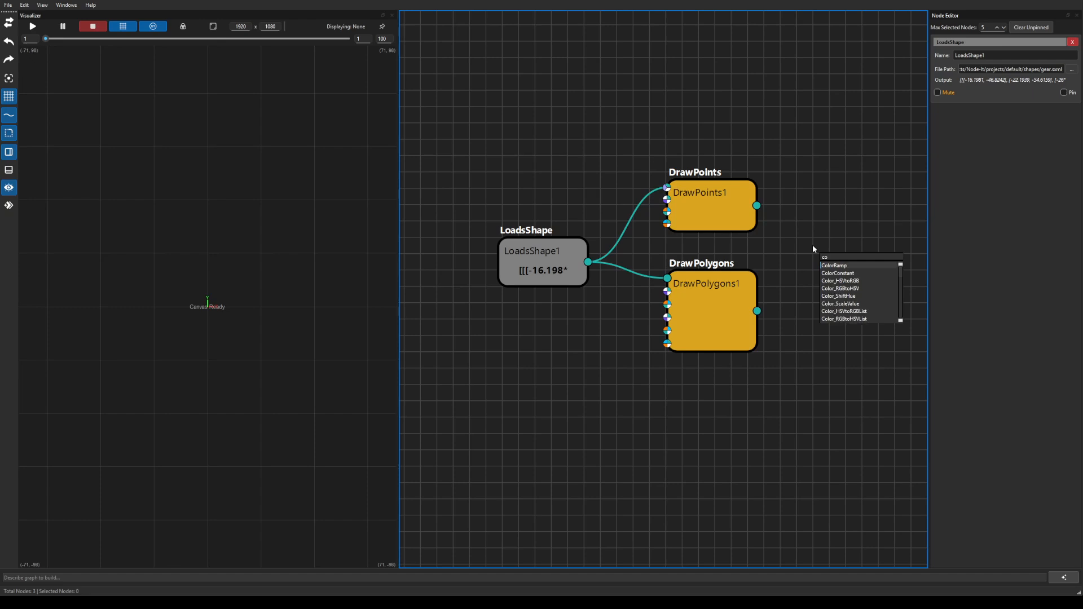
pyautogui.press('BackSpace')
pyautogui.press('BackSpace')
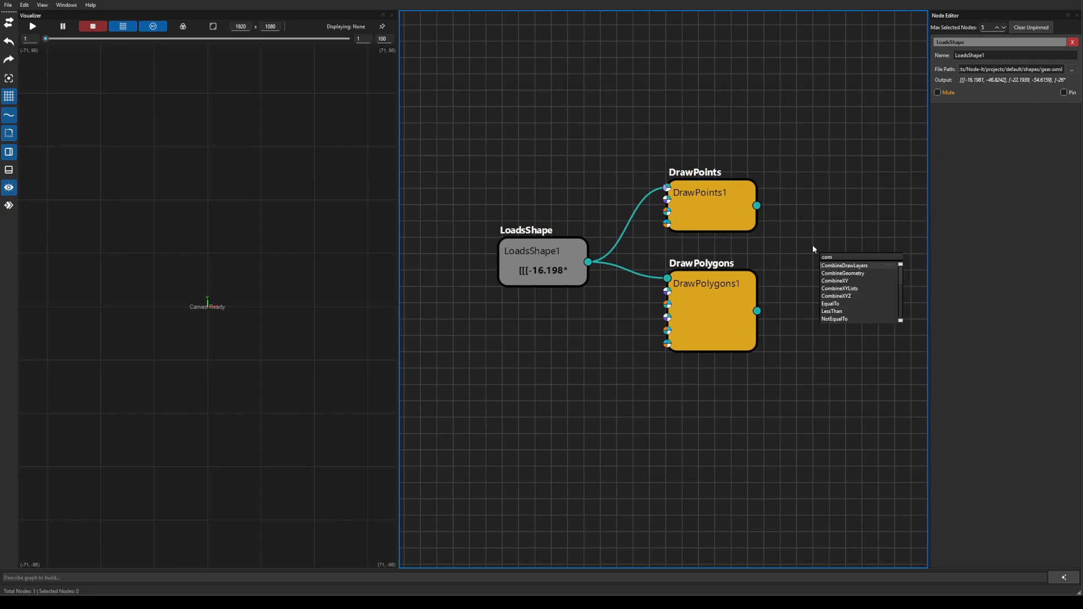
pyautogui.write('bi')
pyautogui.press('Down')
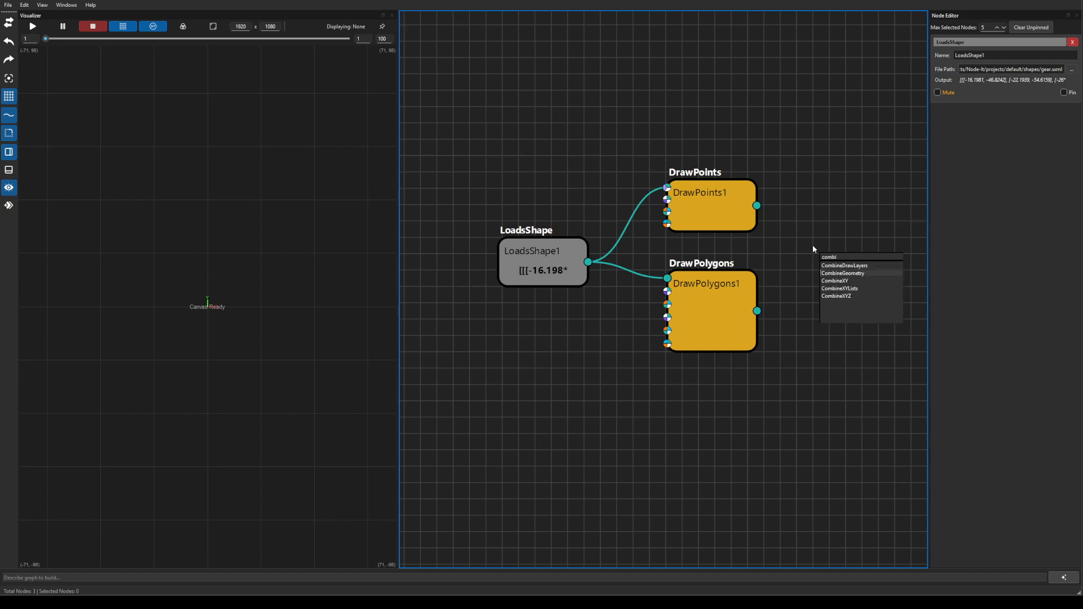
pyautogui.press('Up')
pyautogui.press('Return')
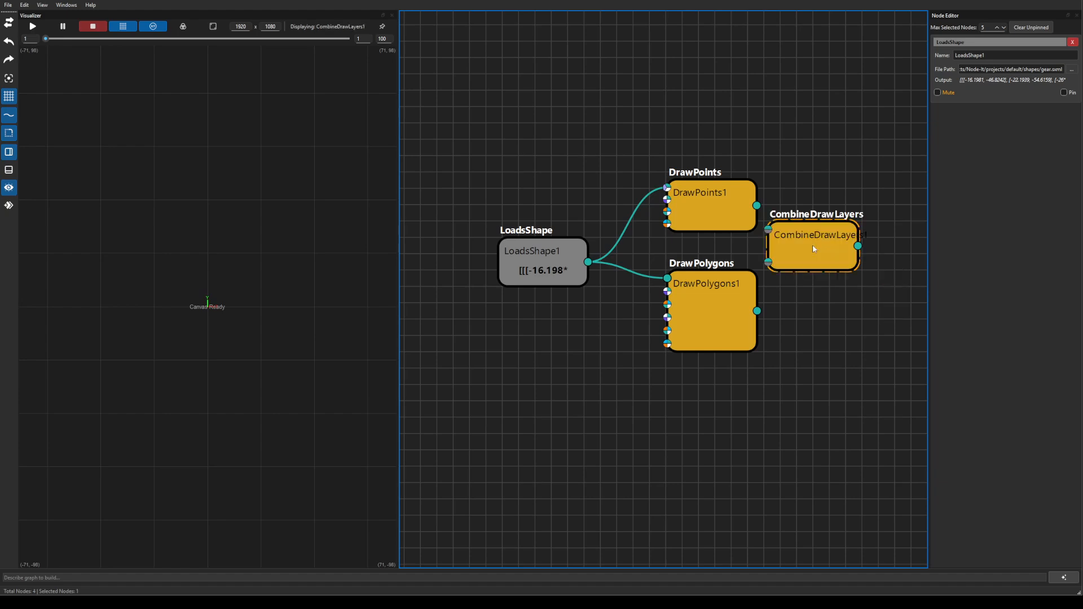
# Feed the DrawPoints and DrawPolygons outputs into CombineDrawLayers and pin its result in the visualizer
pyautogui.moveTo(812, 245); pyautogui.dragTo(836, 241)
pyautogui.moveTo(757, 205); pyautogui.dragTo(791, 226)
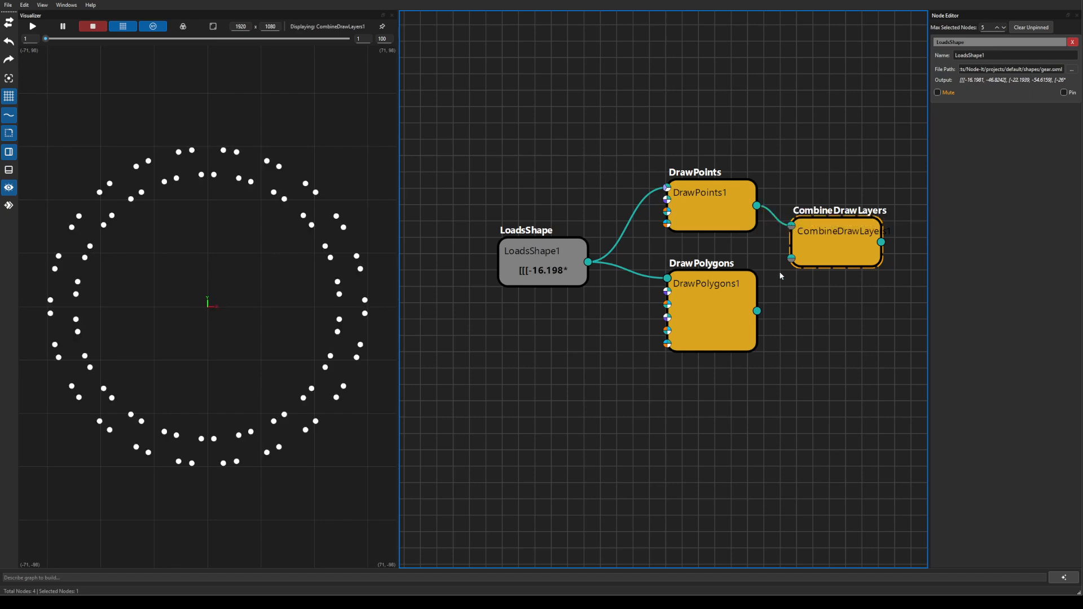
pyautogui.moveTo(757, 311); pyautogui.dragTo(792, 259)
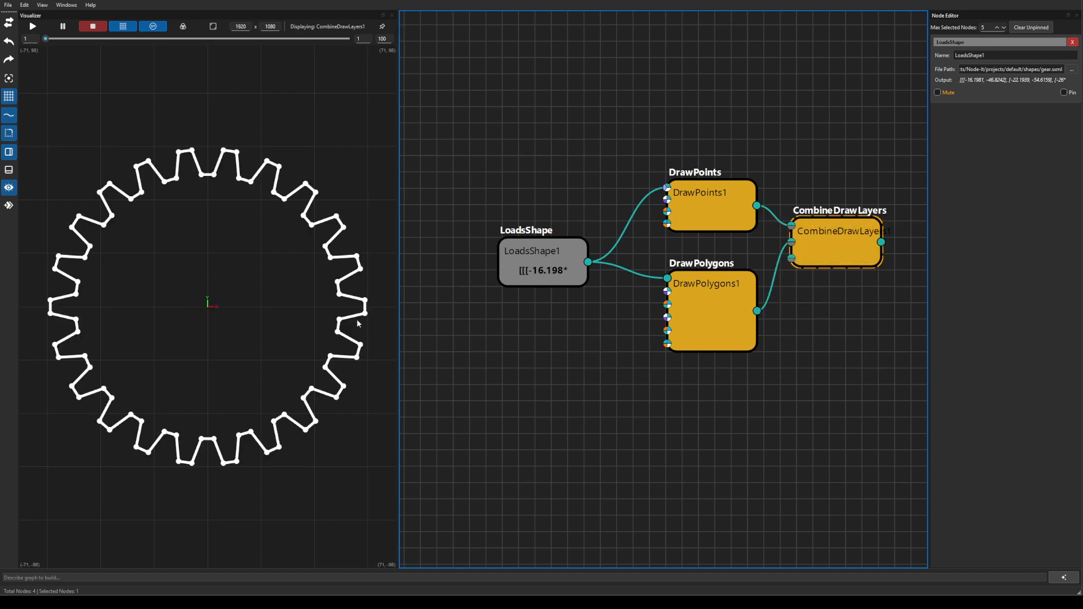
pyautogui.moveTo(502, 254); pyautogui.dragTo(468, 248)
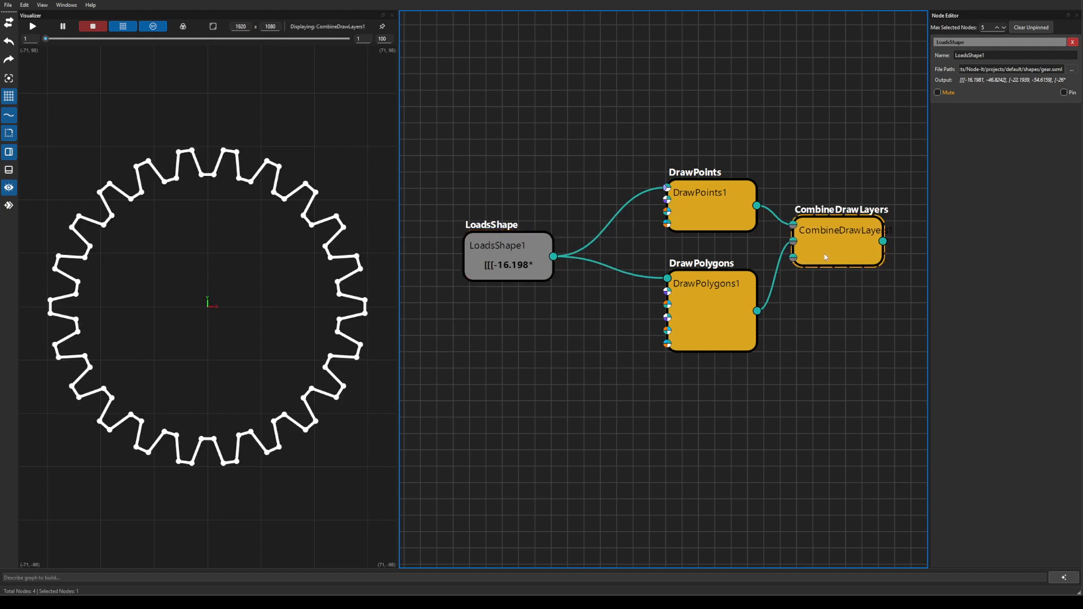
pyautogui.click(382, 27)
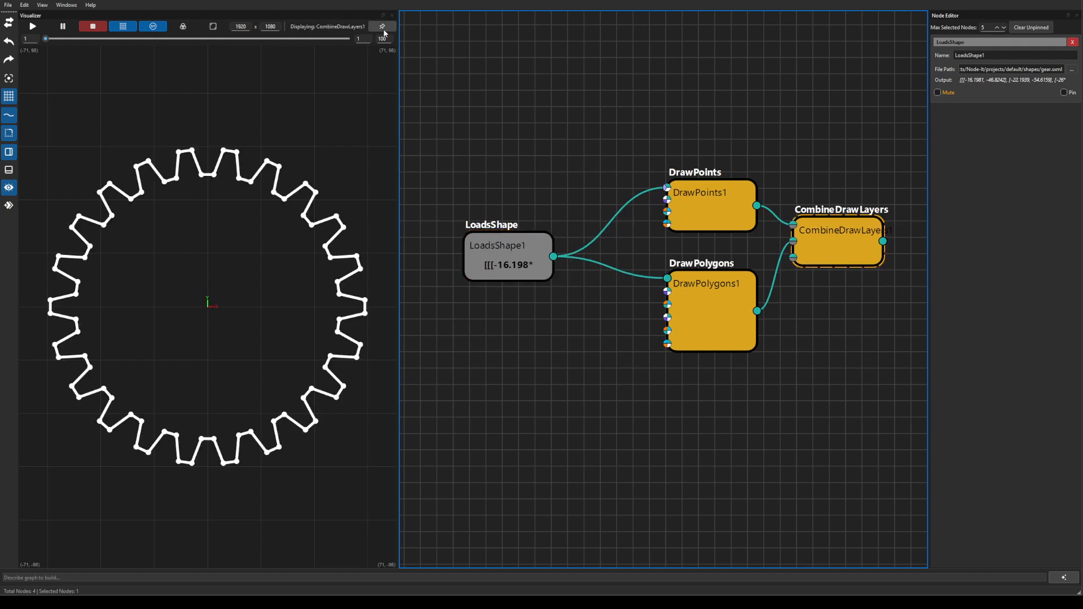
# Add a ColorConstant node in the empty area above LoadsShape
pyautogui.rightClick(545, 104)
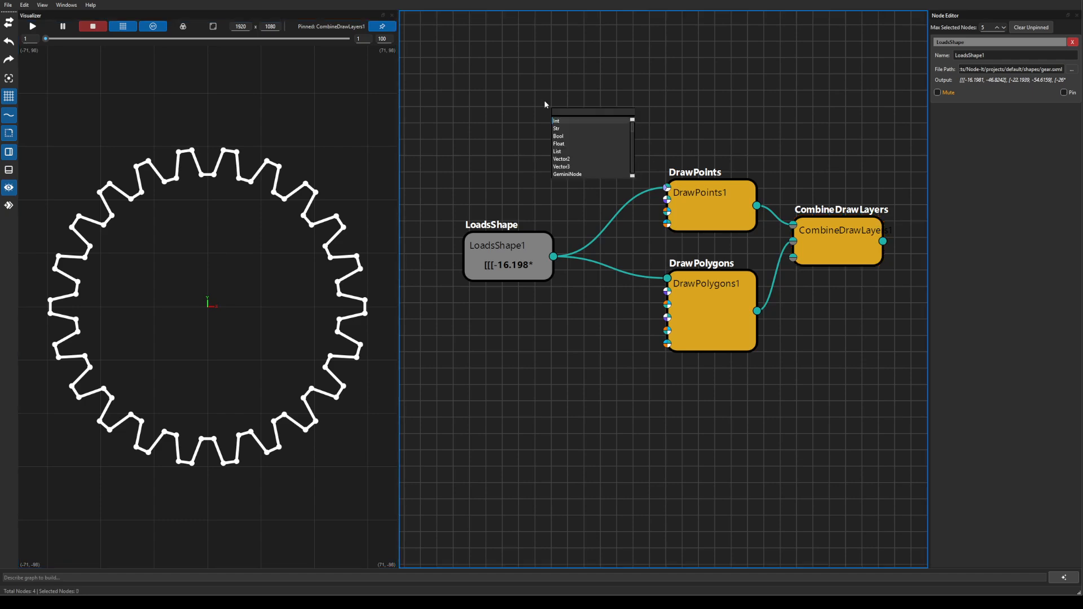
pyautogui.write('col')
pyautogui.press('Down')
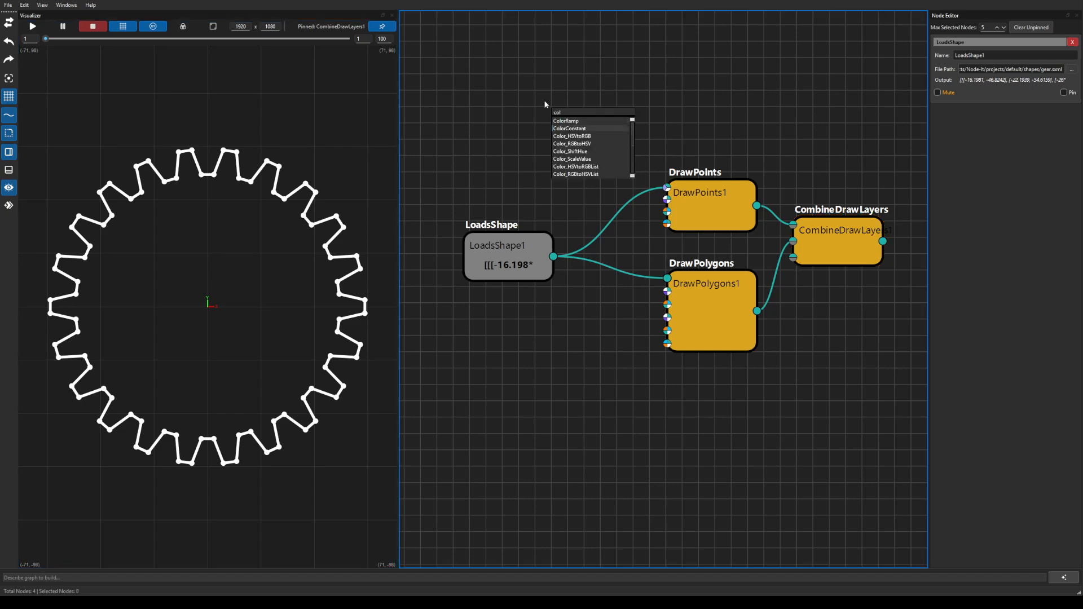
pyautogui.press('Return')
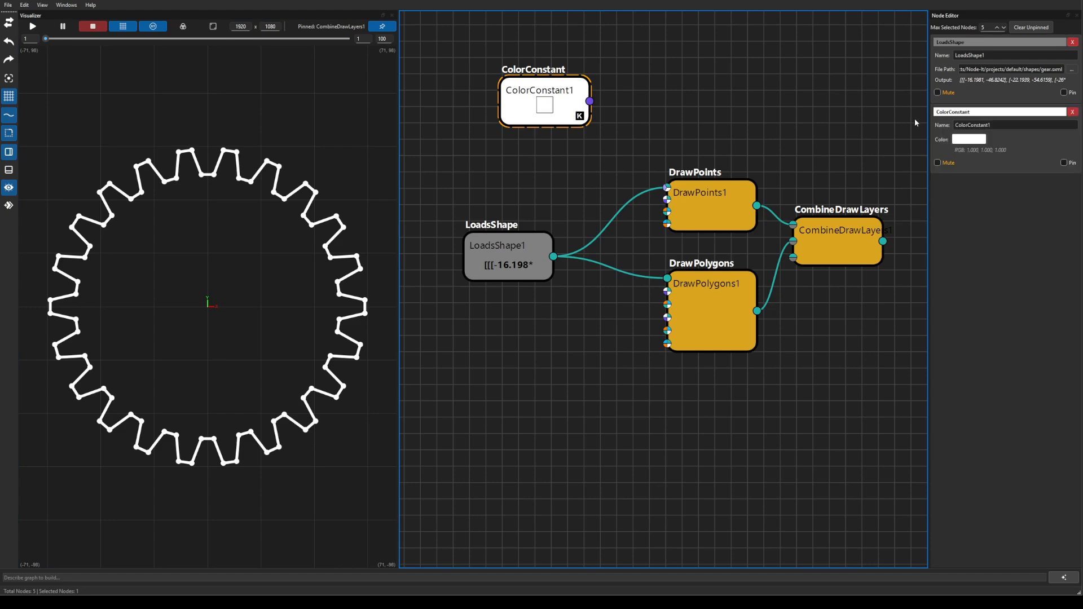
# Set the ColorConstant to bright green (#1aff00) and feed it into the color input of DrawPoints
pyautogui.click(973, 139)
pyautogui.moveTo(576, 246); pyautogui.dragTo(582, 215)
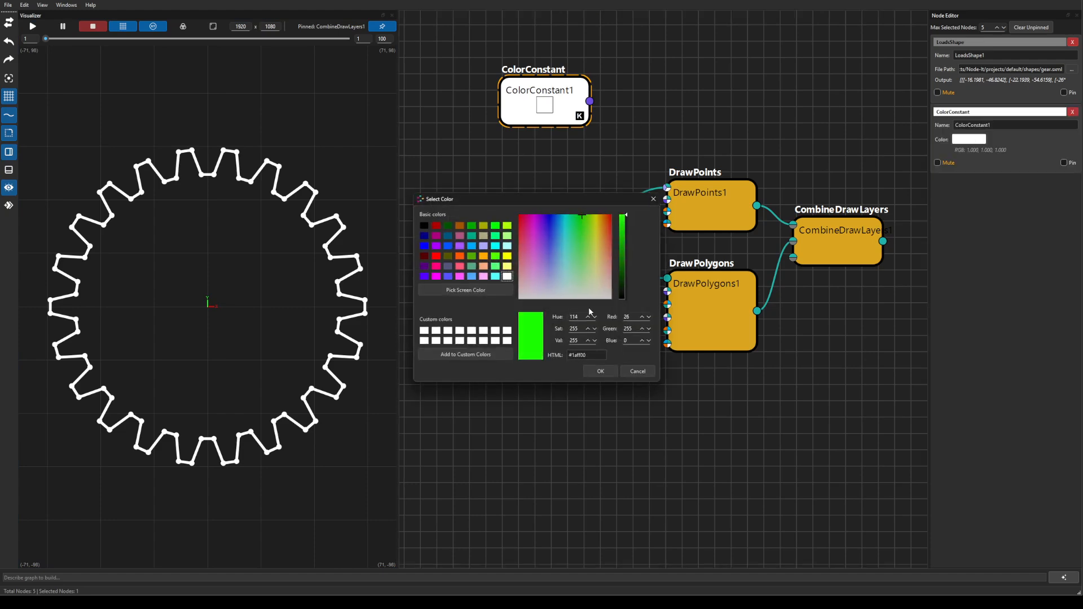
pyautogui.click(599, 371)
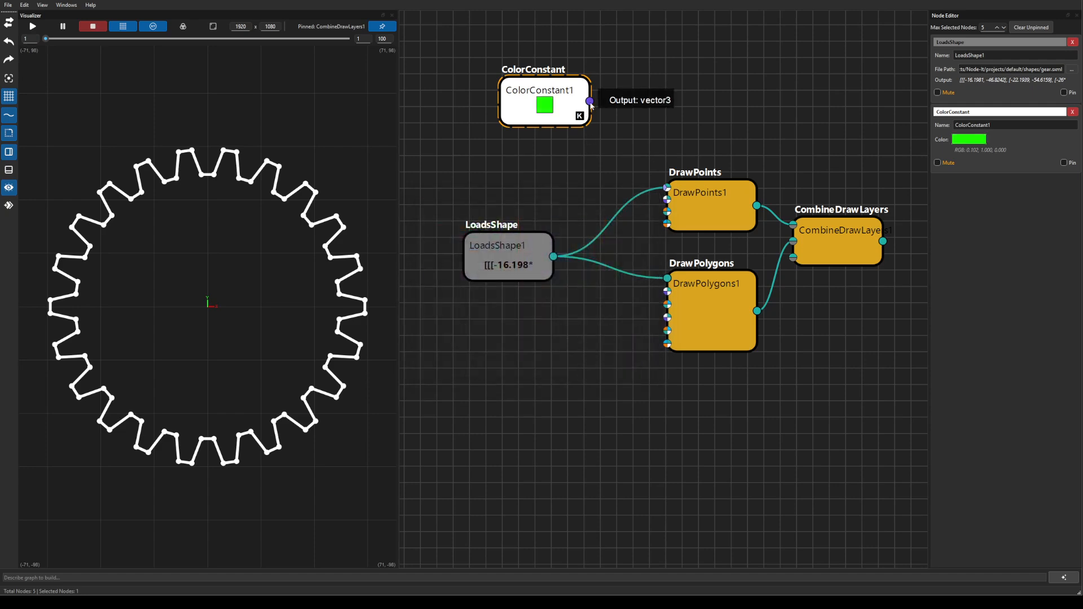
pyautogui.moveTo(589, 101); pyautogui.dragTo(667, 199)
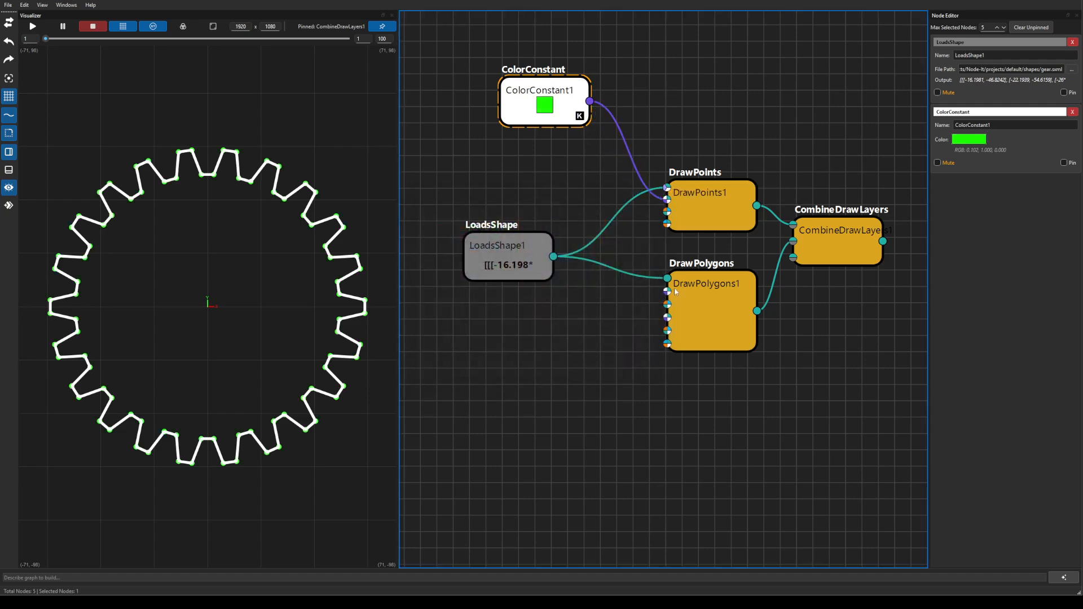
# Reorder the CombineDrawLayers inputs by disconnecting both layers and reconnecting DrawPolygons as the first layer
pyautogui.click(792, 242)
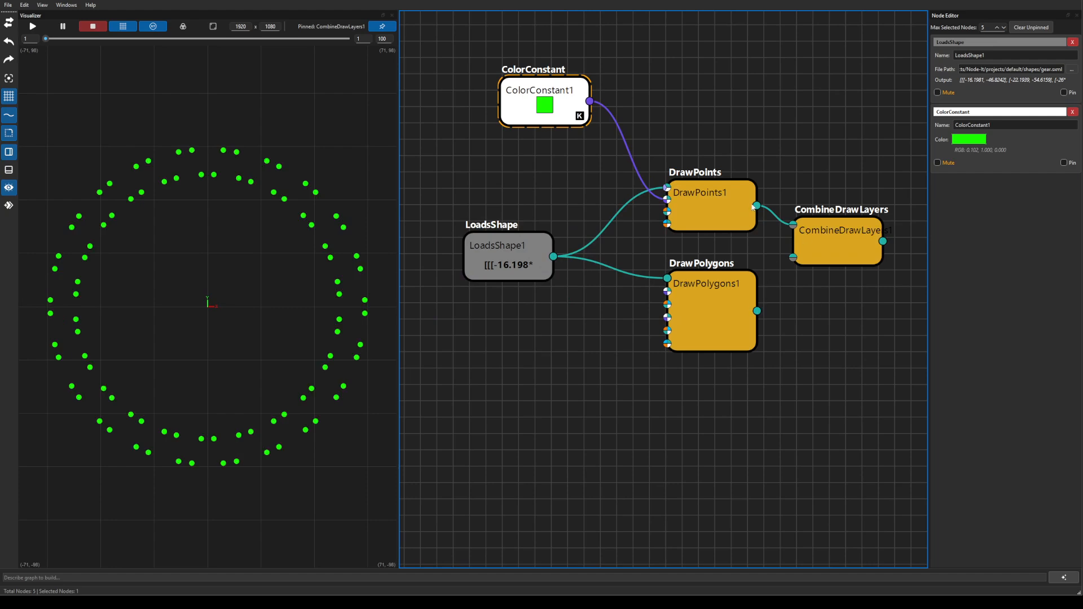
pyautogui.click(793, 225)
pyautogui.moveTo(757, 311)
pyautogui.mouseDown()
pyautogui.moveTo(774, 249)
pyautogui.moveTo(795, 223)
pyautogui.moveTo(793, 241)
pyautogui.mouseUp()
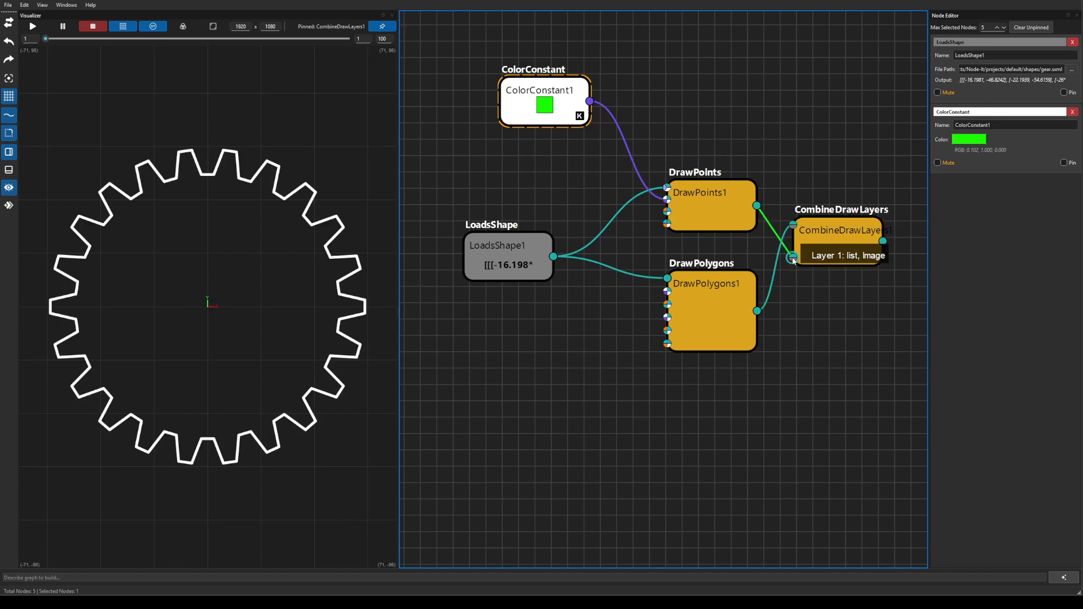